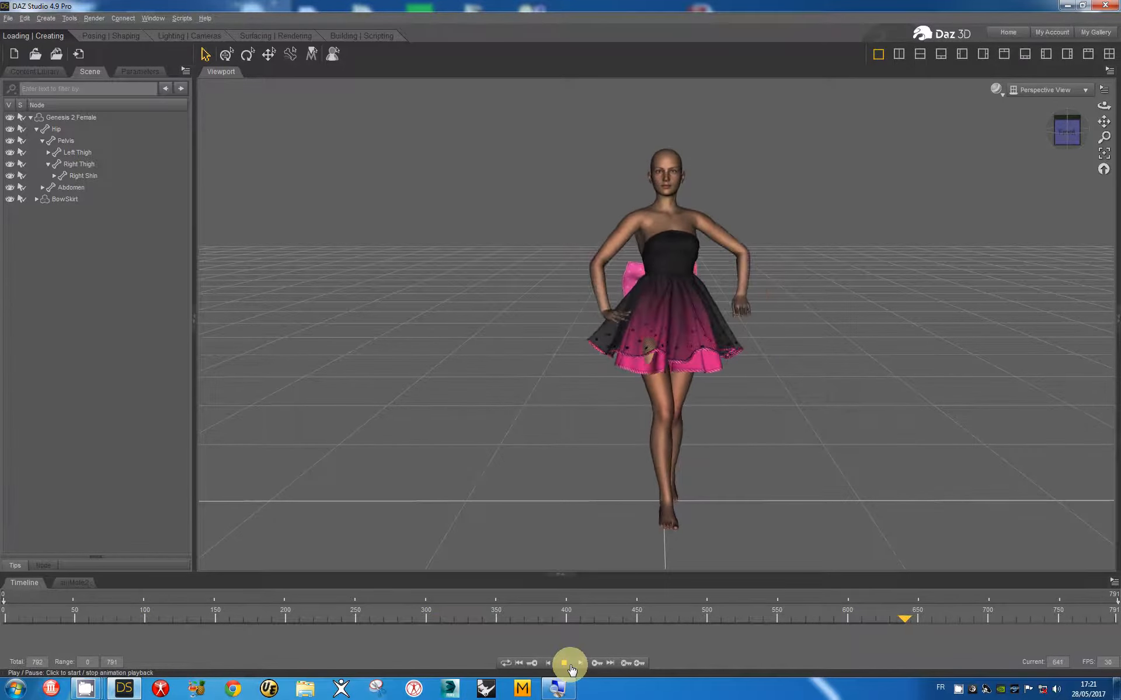
Step: Stop the 792-frame dance animation and rewind it to frame 0 with the figure in T-pose
{"action": "left_click", "coordinate": [563, 664]}
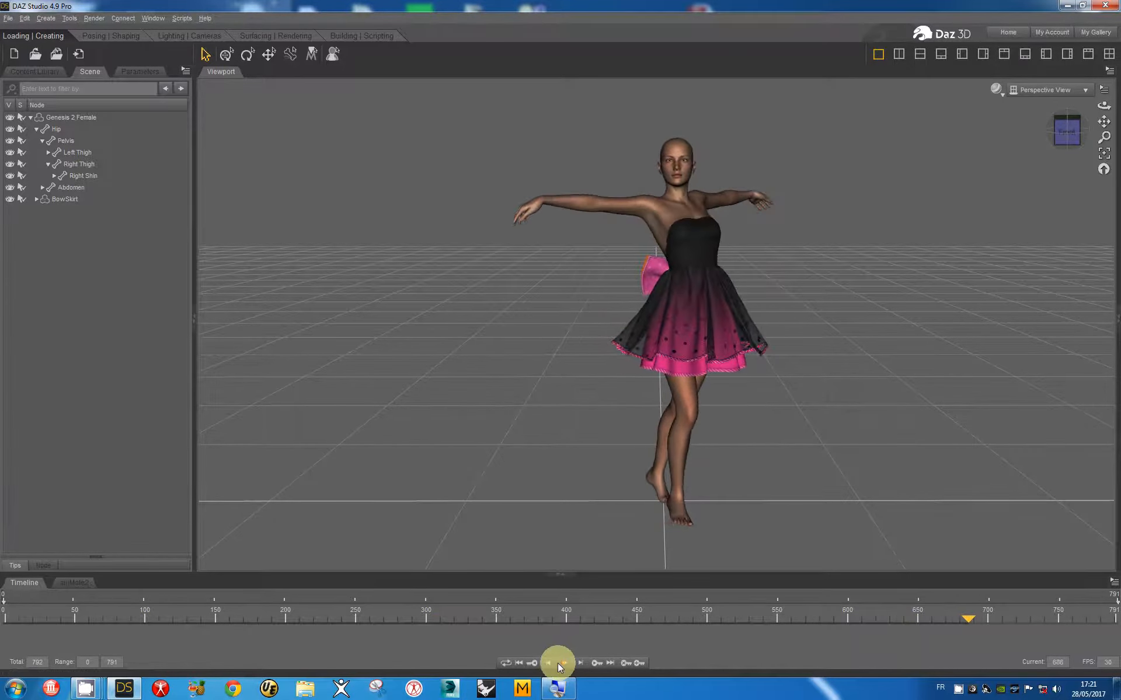
{"action": "left_click", "coordinate": [519, 663]}
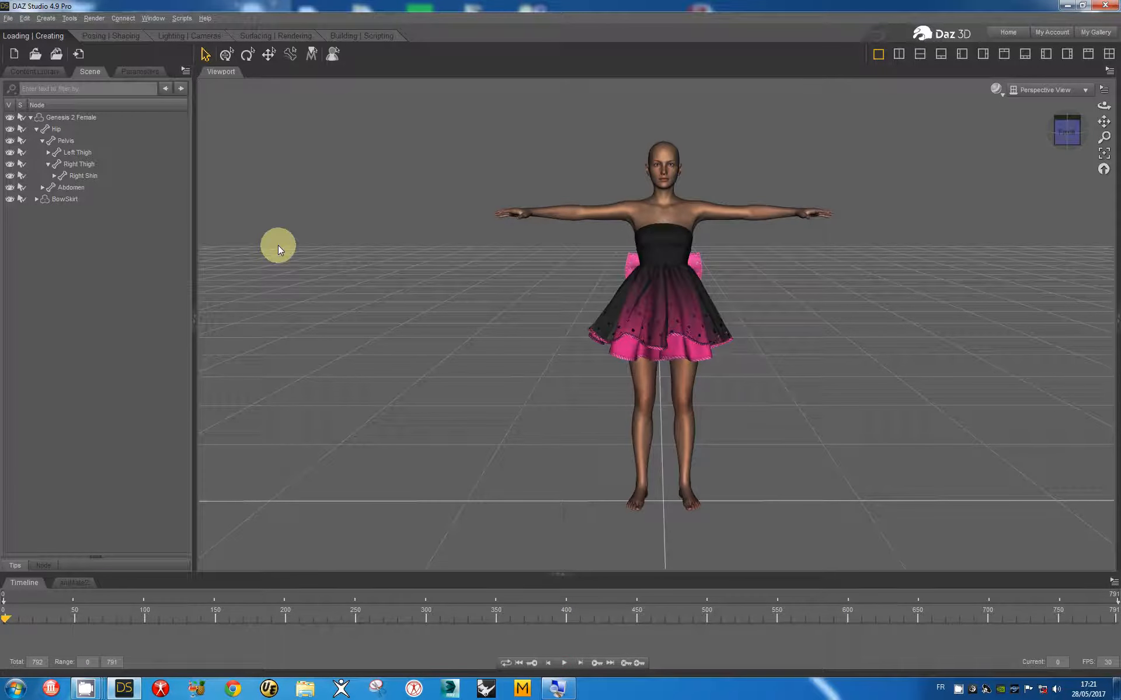
Step: Launch the VWDPython cloth and hair script from the Content Library
{"action": "left_click", "coordinate": [28, 74]}
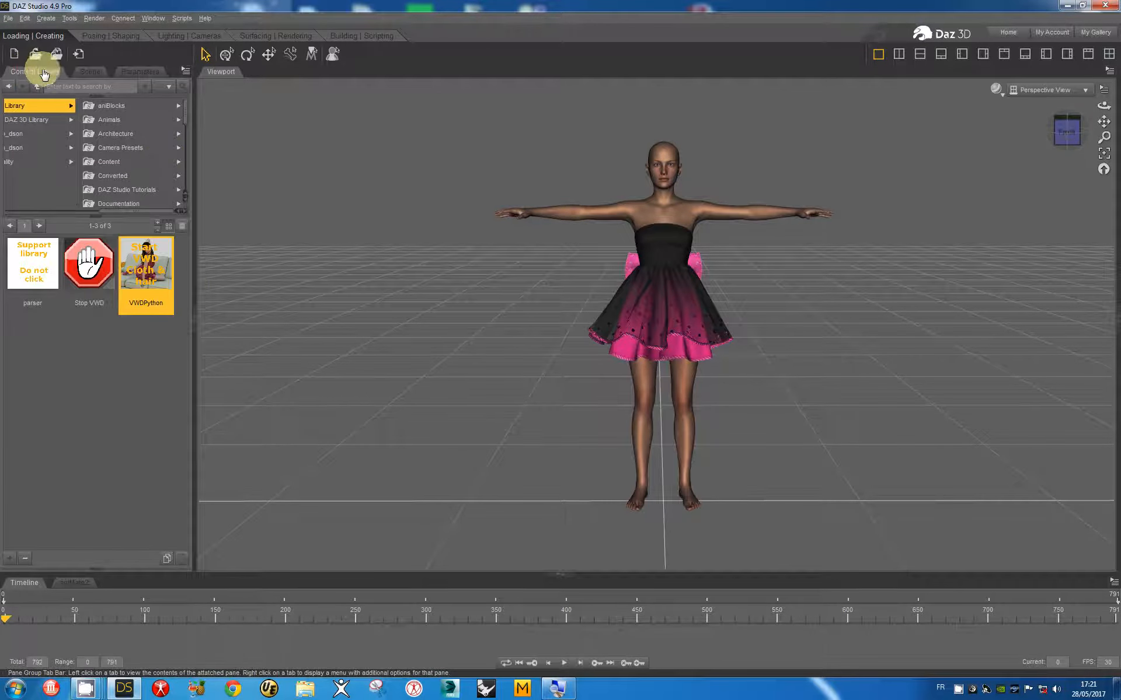
{"action": "mouse_move", "coordinate": [151, 265]}
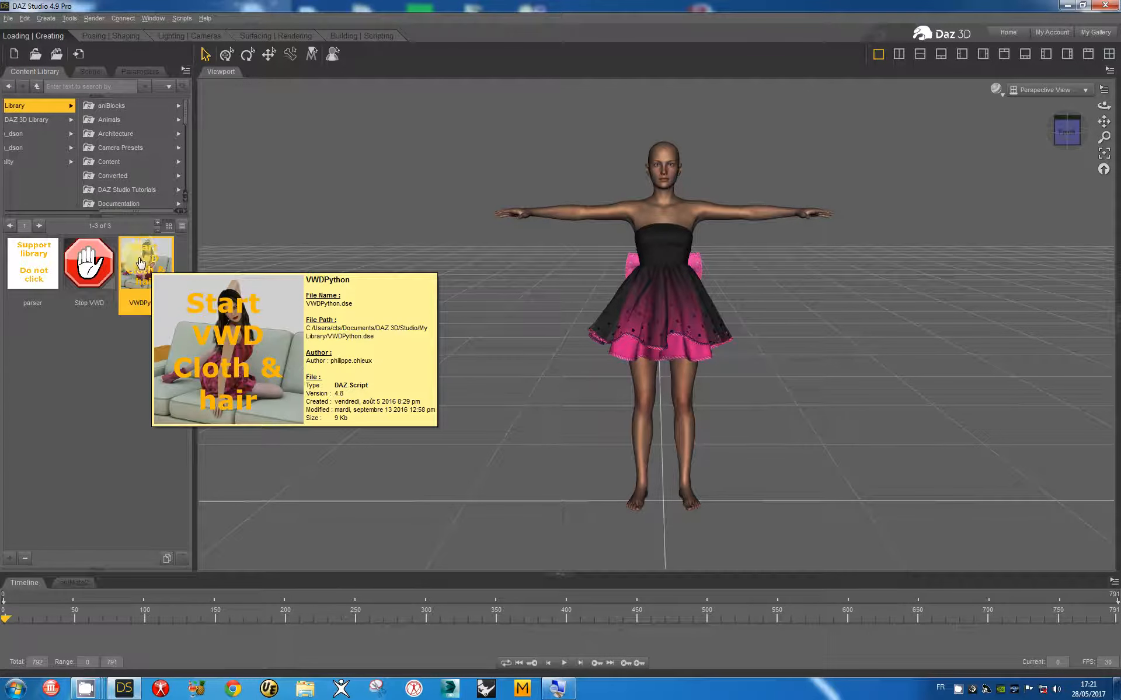
{"action": "double_click", "coordinate": [140, 258]}
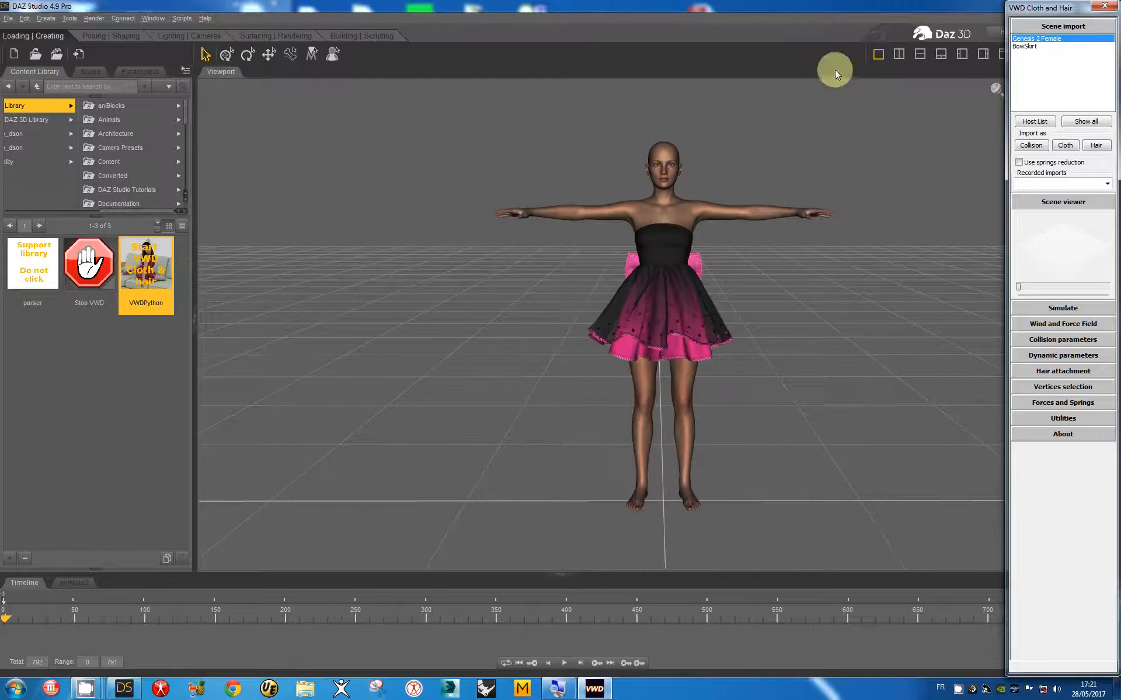
Step: Import Genesis 2 Female as the collision object and start importing BowSkirt as cloth
{"action": "left_click", "coordinate": [1031, 145]}
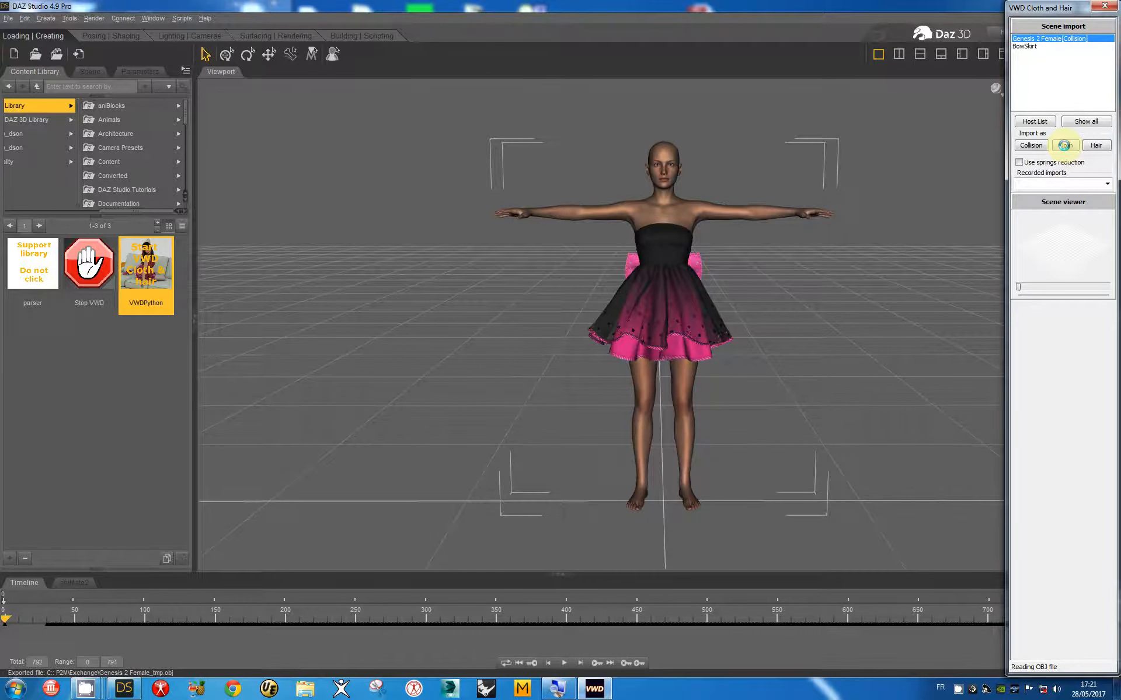
{"action": "left_click", "coordinate": [1064, 146]}
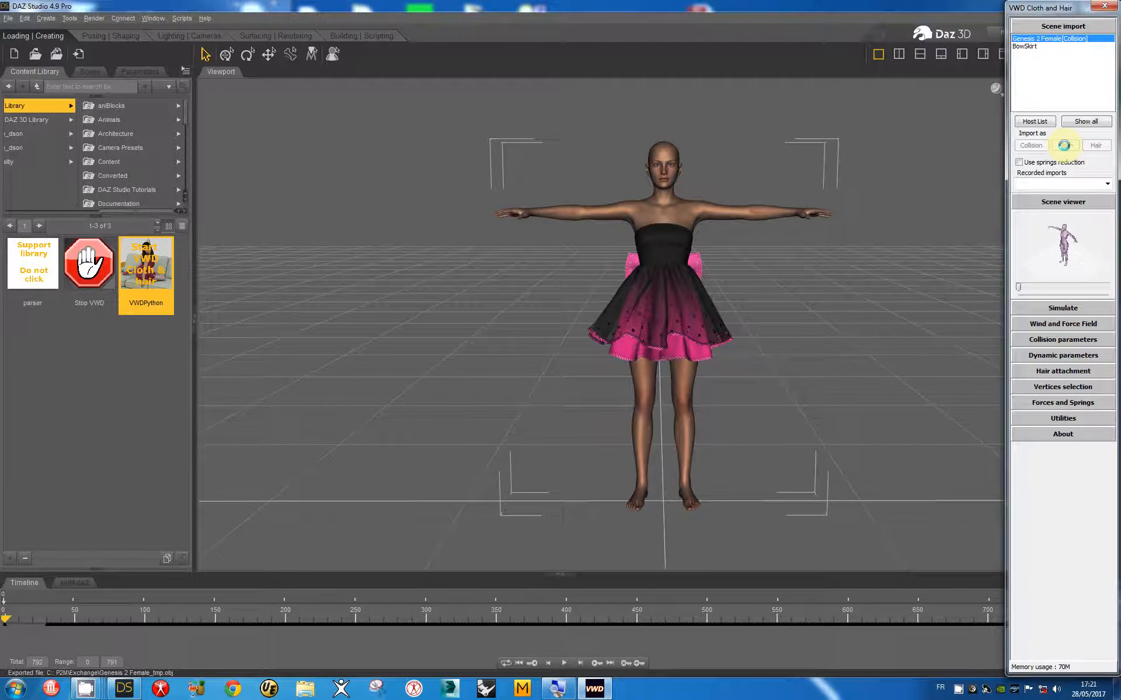
{"action": "left_click", "coordinate": [1026, 47]}
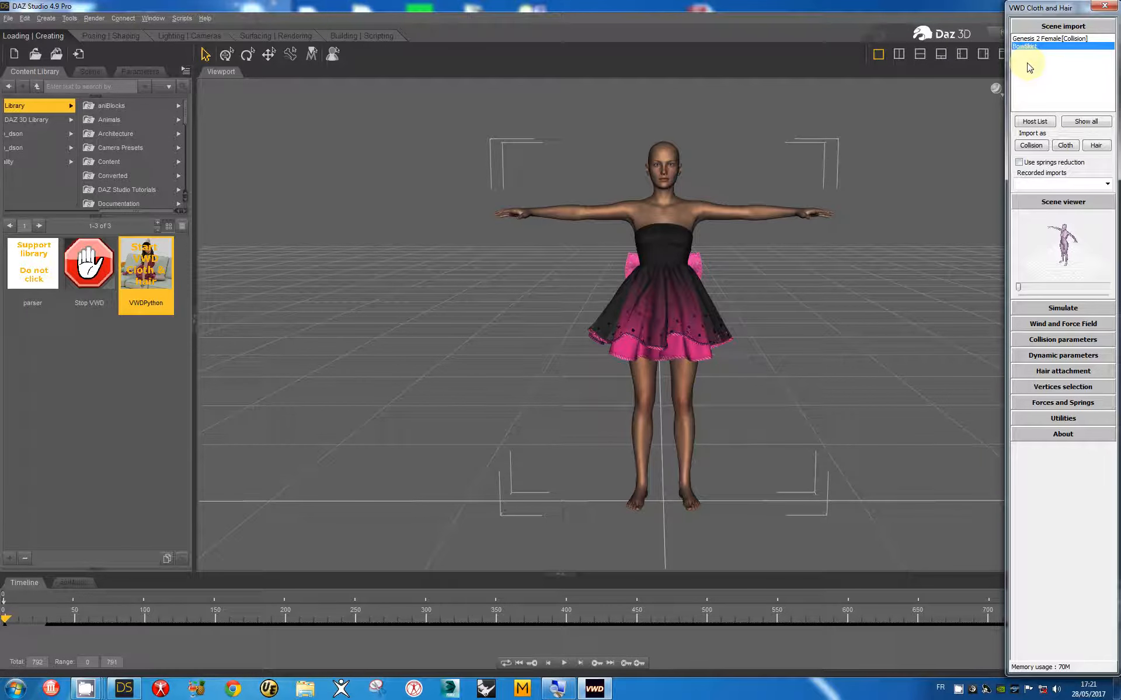
{"action": "left_click", "coordinate": [1071, 147]}
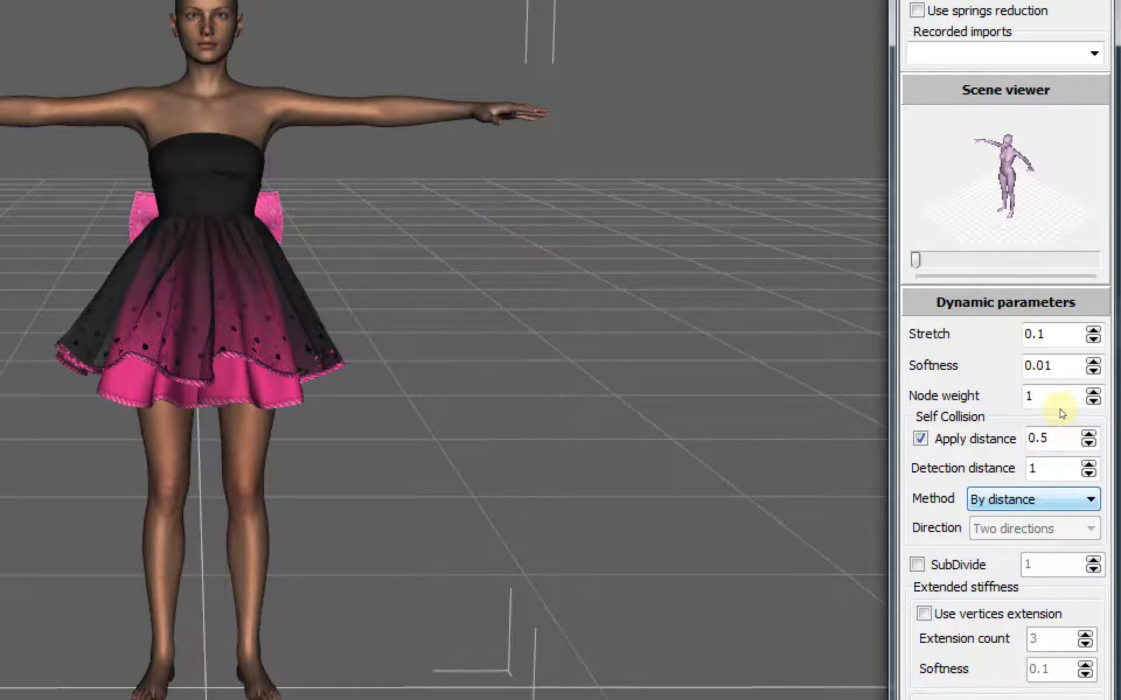
Step: Switch the BowSkirt's self-collision method to By normals, leaving direction on Two directions
{"action": "key", "text": "alt+Down"}
{"action": "key", "text": "Down"}
{"action": "key", "text": "Return"}
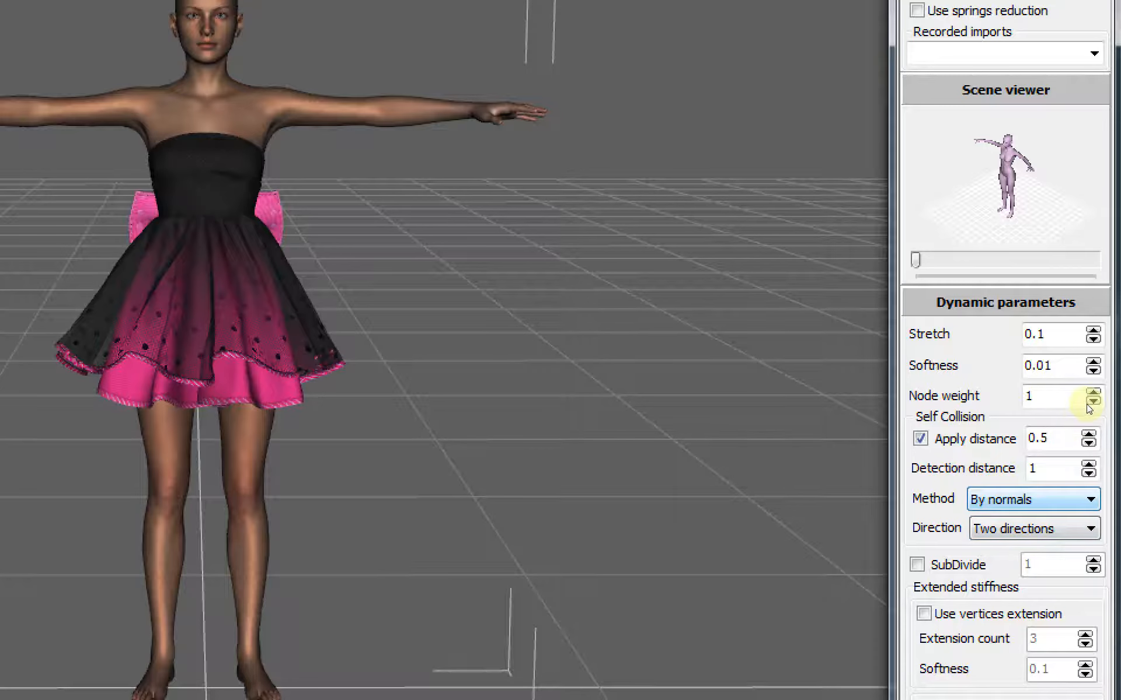
{"action": "key", "text": "Tab"}
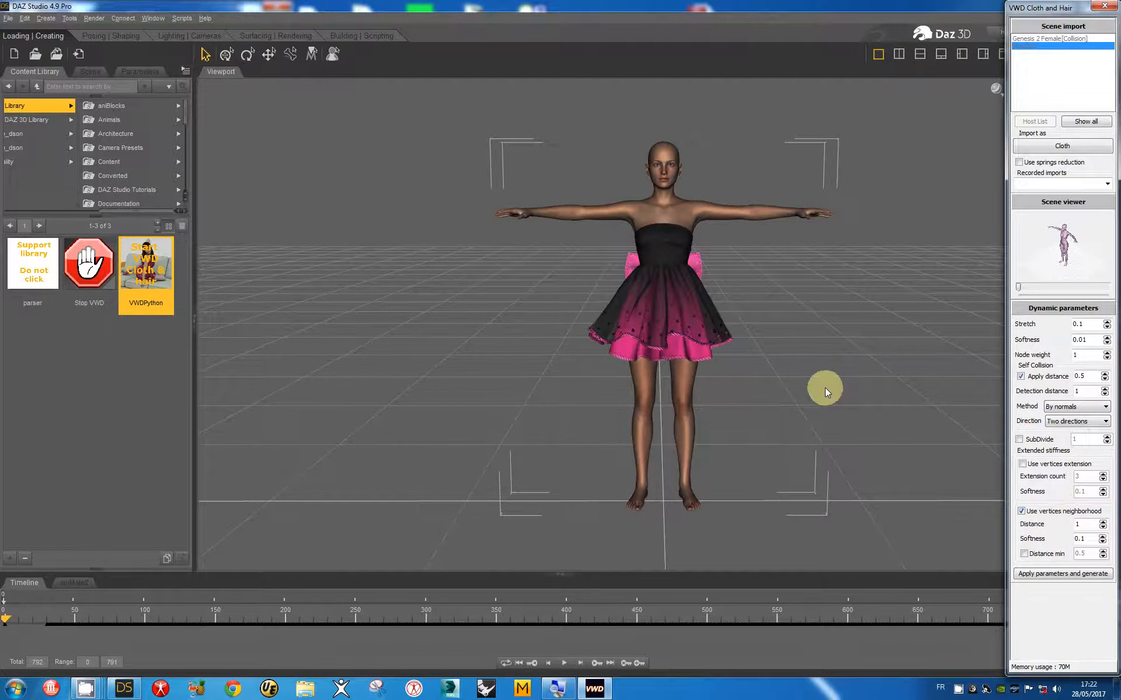
Step: Replace vertices-neighborhood stiffness with vertices-extension stiffness and generate the BowSkirt cloth
{"action": "left_click", "coordinate": [727, 332]}
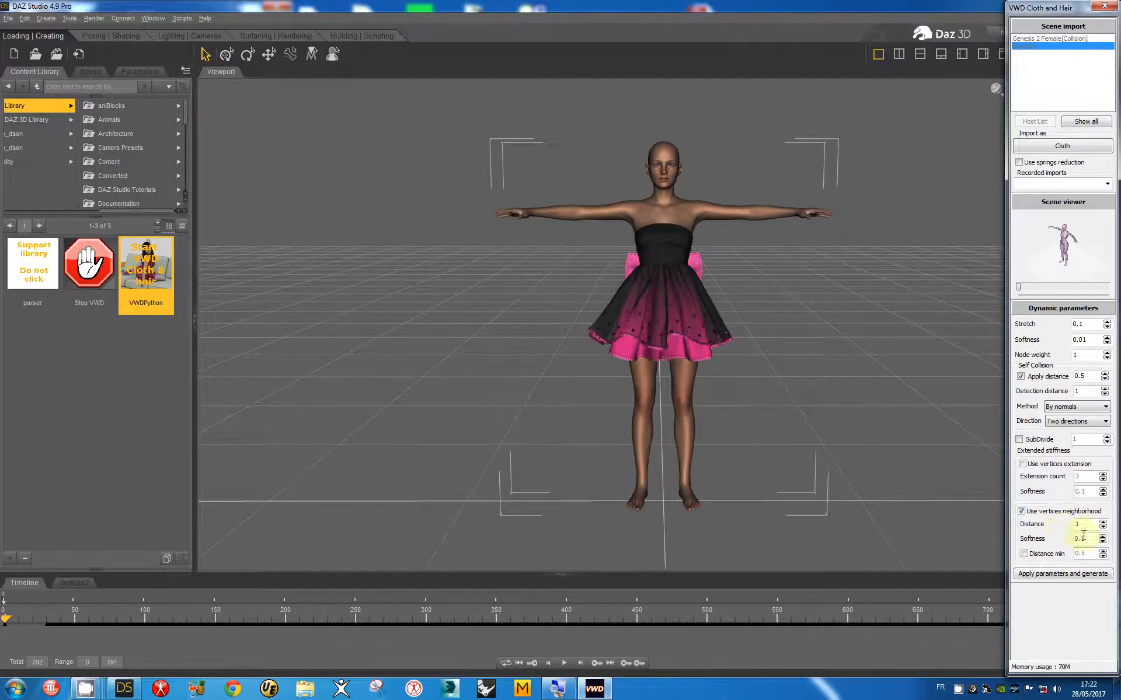
{"action": "left_click", "coordinate": [1038, 512]}
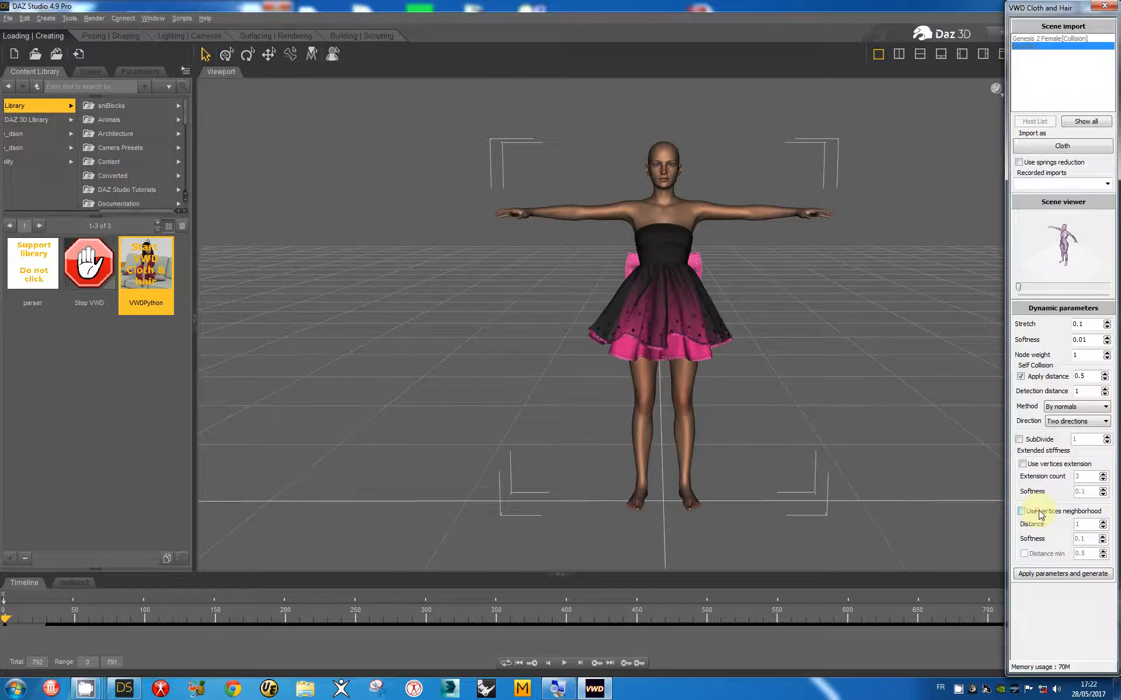
{"action": "left_click", "coordinate": [1049, 465]}
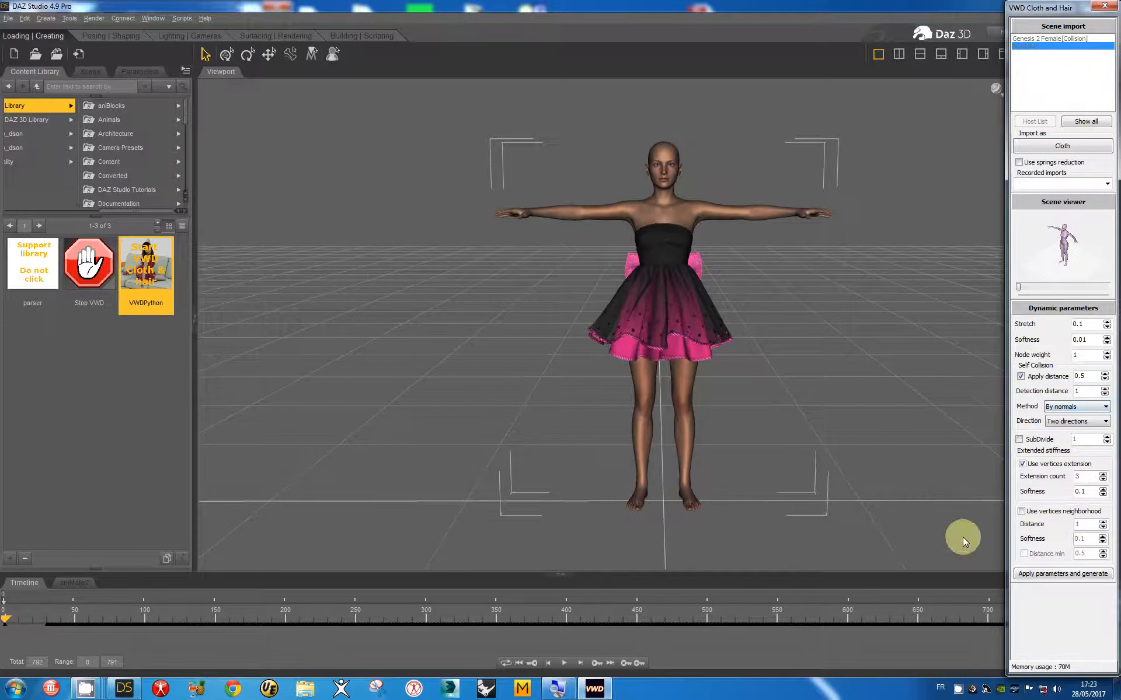
{"action": "left_click", "coordinate": [1061, 575]}
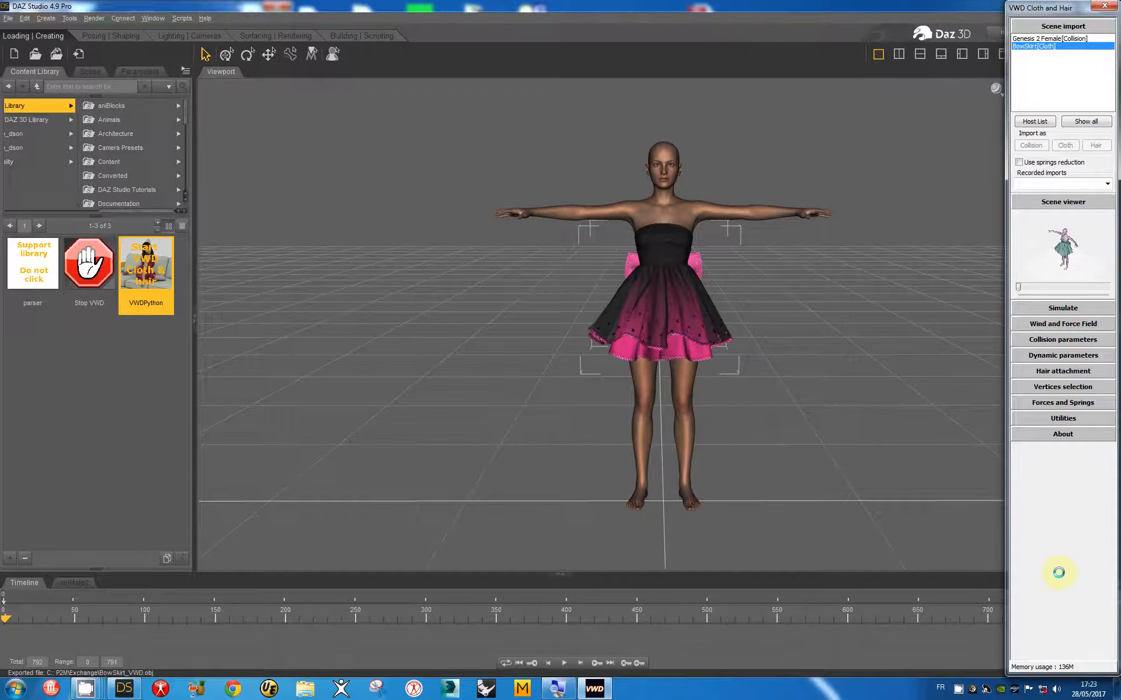
Step: Select the dress's free-edge vertices and extend the selection to neighbouring edge vertices
{"action": "left_click", "coordinate": [1074, 200]}
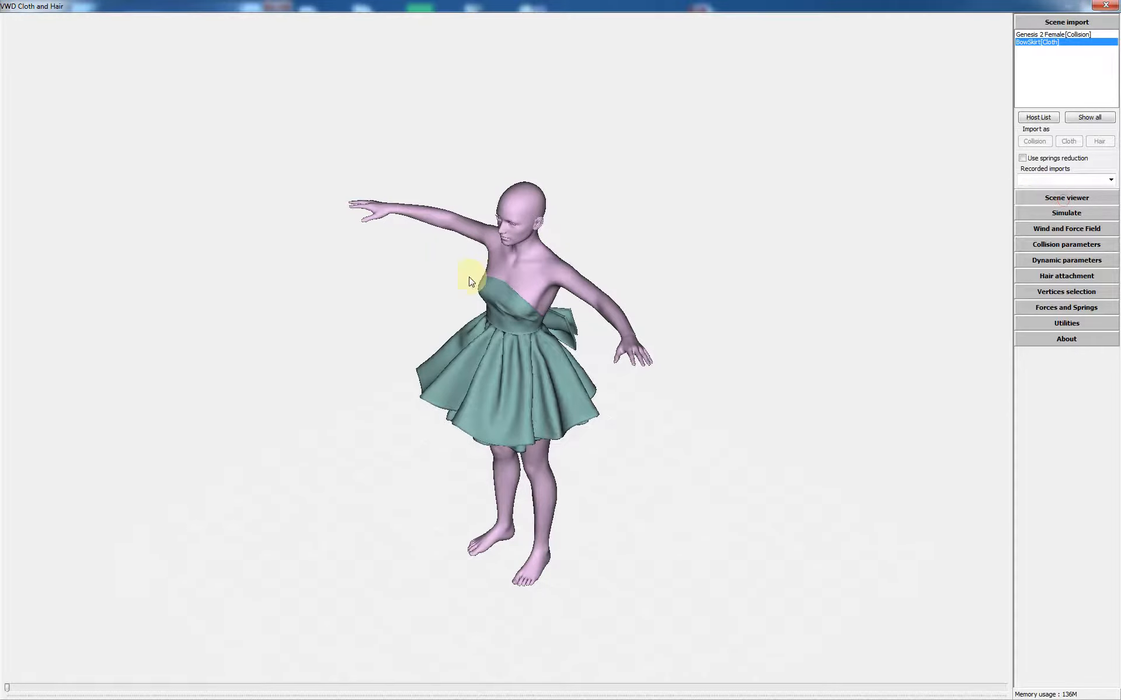
{"action": "left_click_drag", "start_coordinate": [467, 280], "coordinate": [507, 259]}
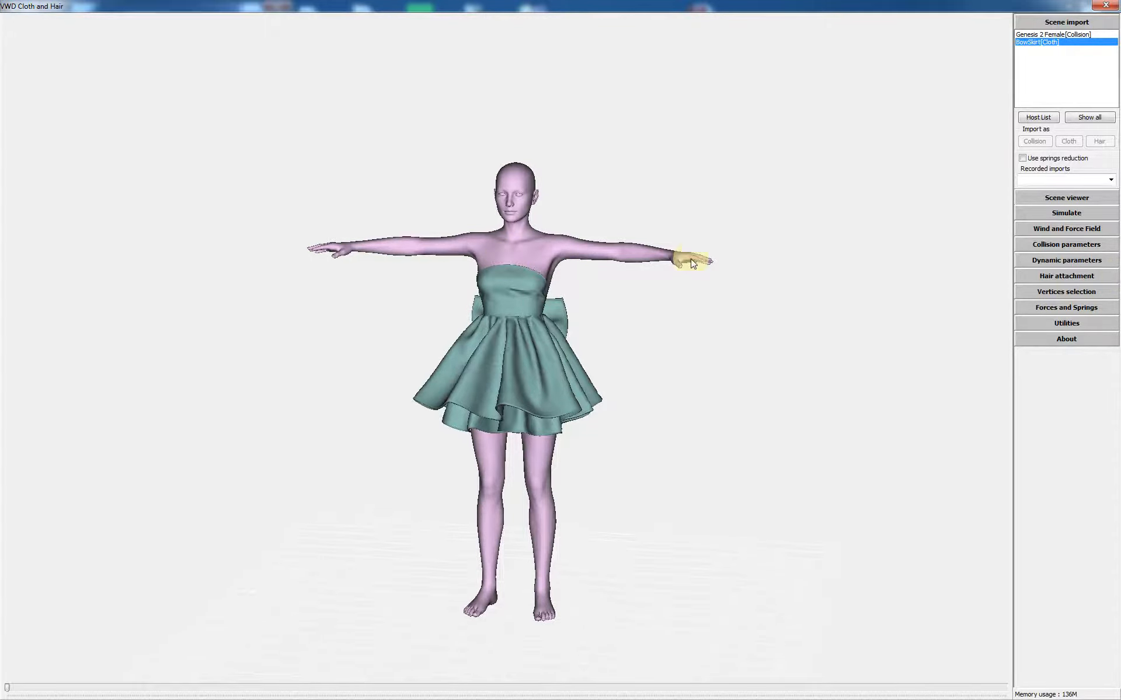
{"action": "left_click", "coordinate": [1062, 309]}
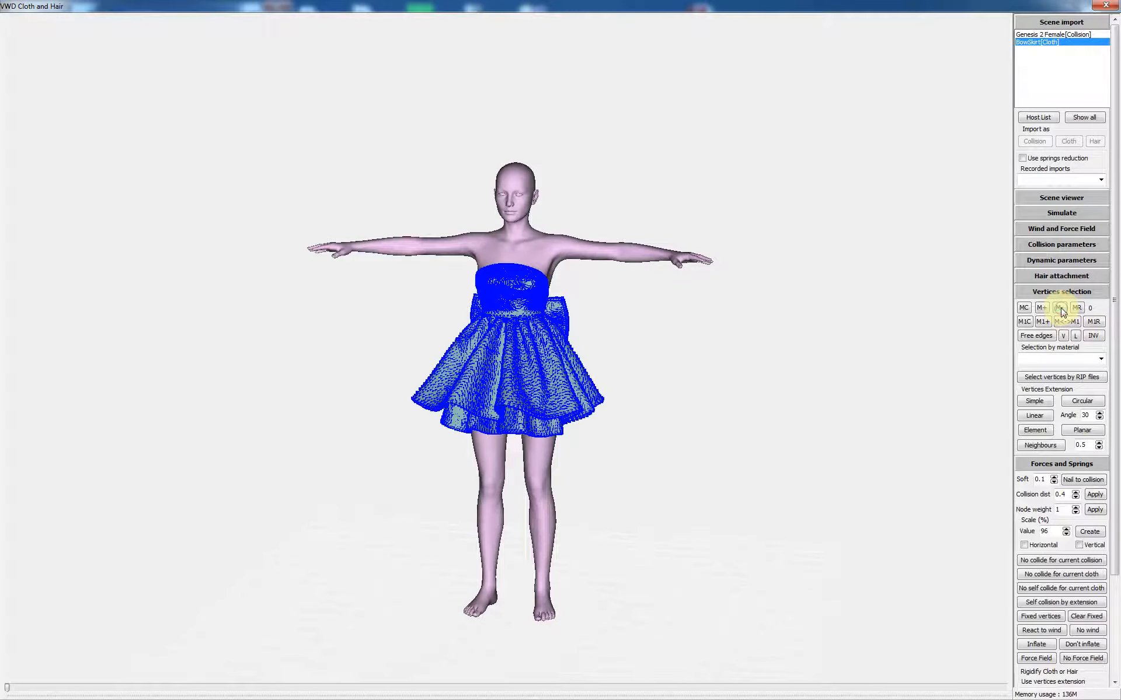
{"action": "left_click", "coordinate": [1115, 672]}
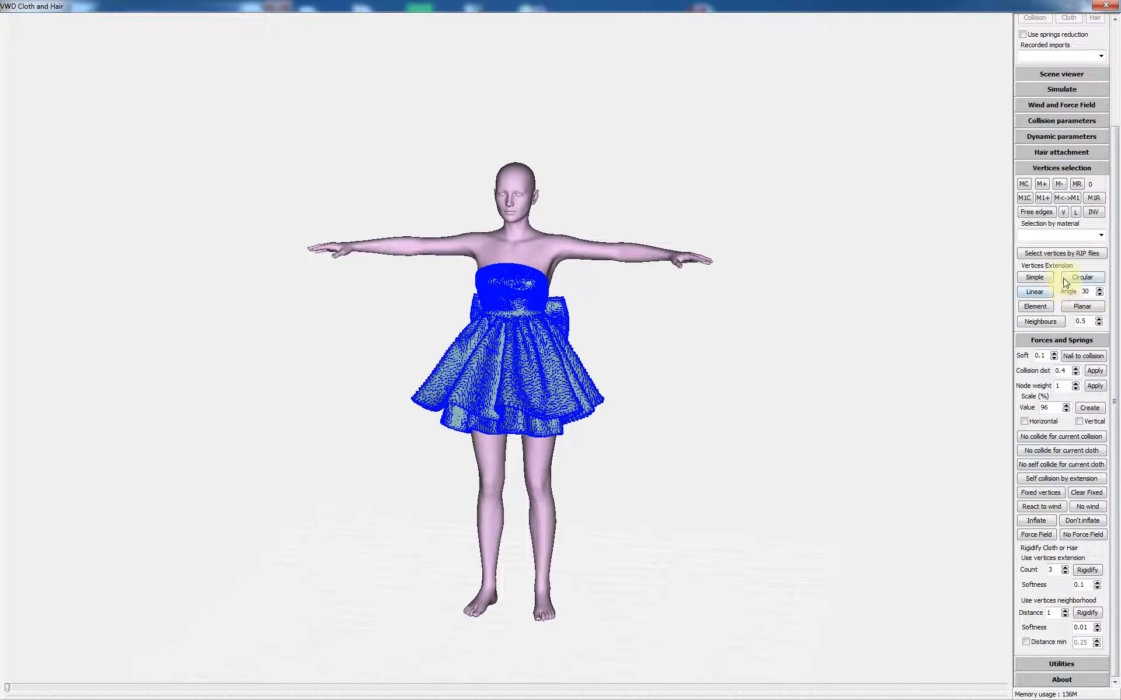
{"action": "left_click", "coordinate": [1037, 213]}
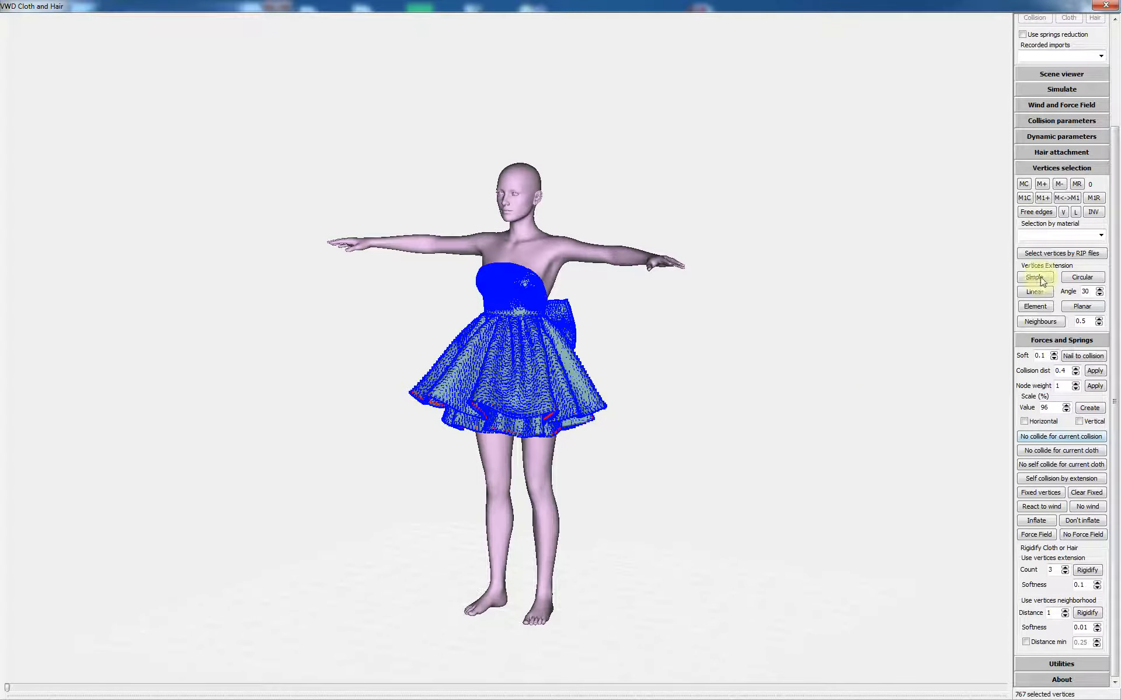
{"action": "left_click", "coordinate": [1040, 323]}
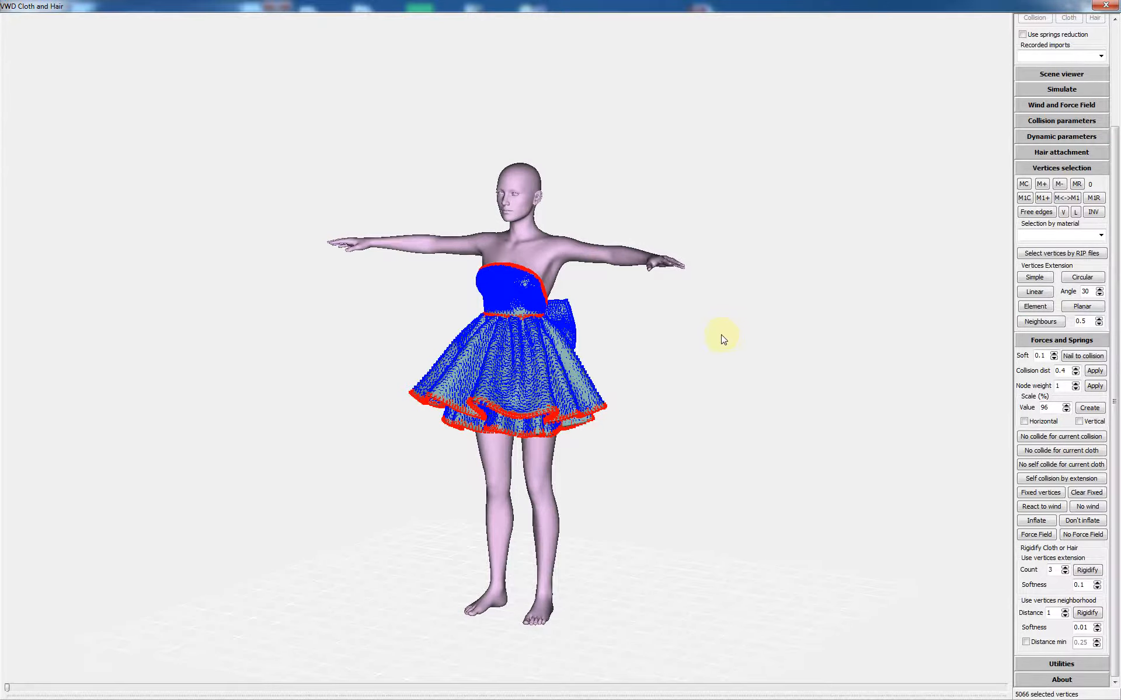
Step: Deselect the skirt hem vertices and nail the remaining top and waist edges to the body
{"action": "mouse_move", "coordinate": [705, 351]}
{"action": "left_mouse_down"}
{"action": "mouse_move", "coordinate": [625, 338]}
{"action": "mouse_move", "coordinate": [642, 356]}
{"action": "mouse_move", "coordinate": [723, 345]}
{"action": "left_mouse_up"}
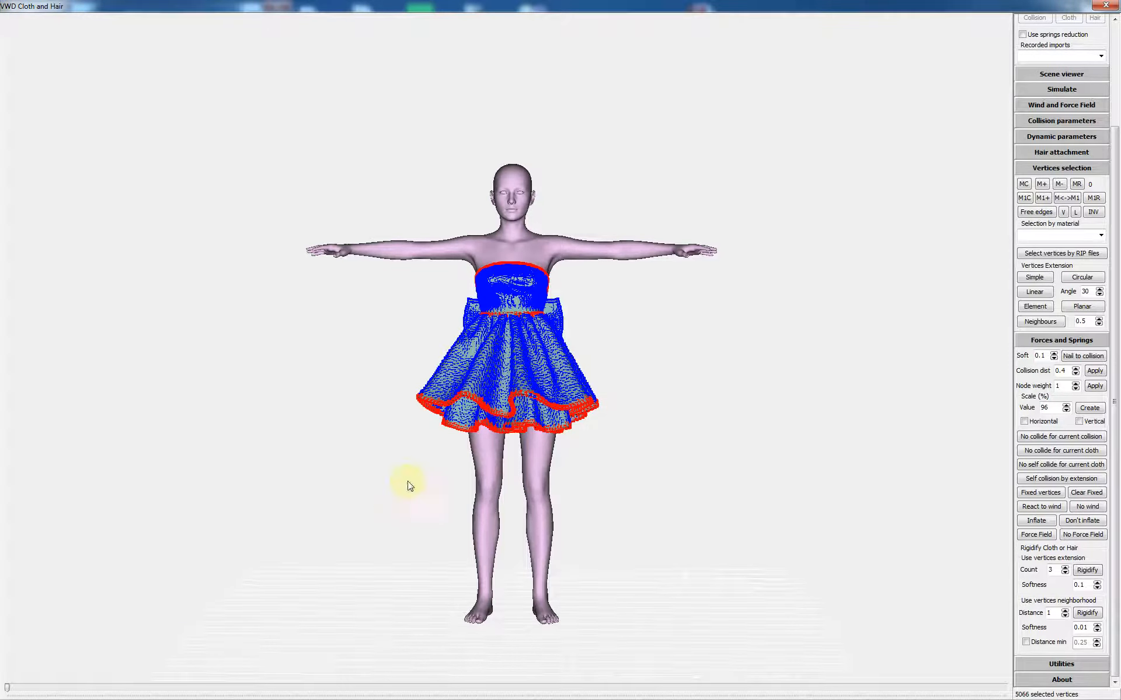
{"action": "left_click_drag", "start_coordinate": [364, 491], "coordinate": [629, 358]}
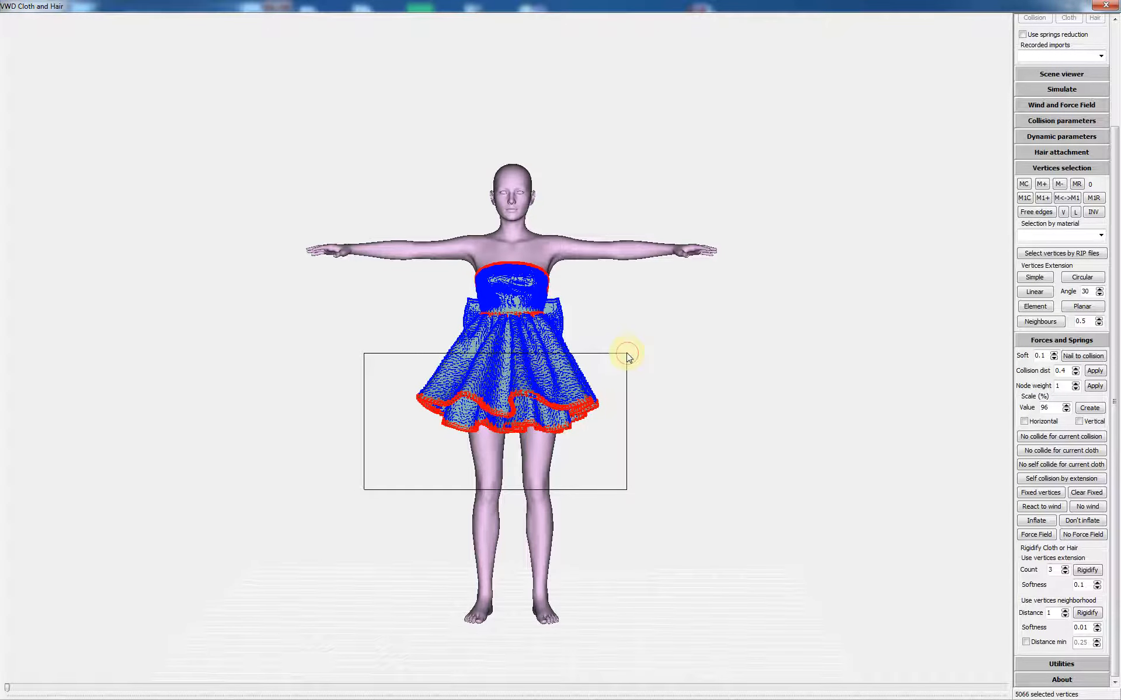
{"action": "left_click_drag", "start_coordinate": [627, 358], "coordinate": [626, 357]}
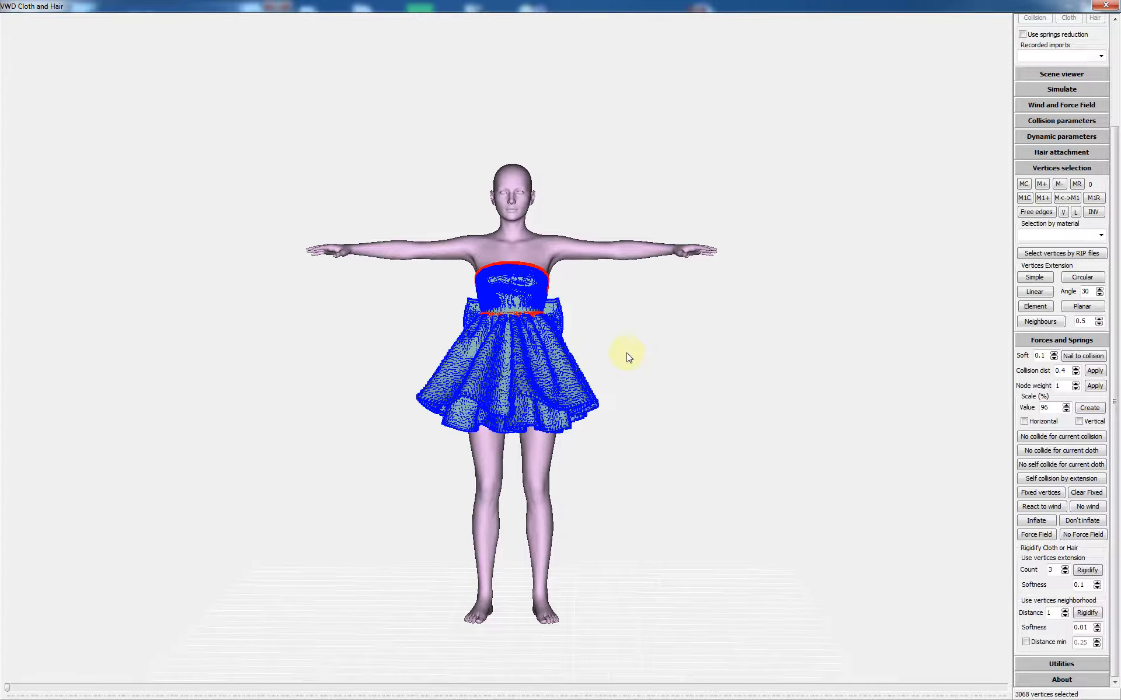
{"action": "mouse_move", "coordinate": [628, 347]}
{"action": "middle_mouse_down"}
{"action": "mouse_move", "coordinate": [563, 351]}
{"action": "mouse_move", "coordinate": [624, 352]}
{"action": "middle_mouse_up"}
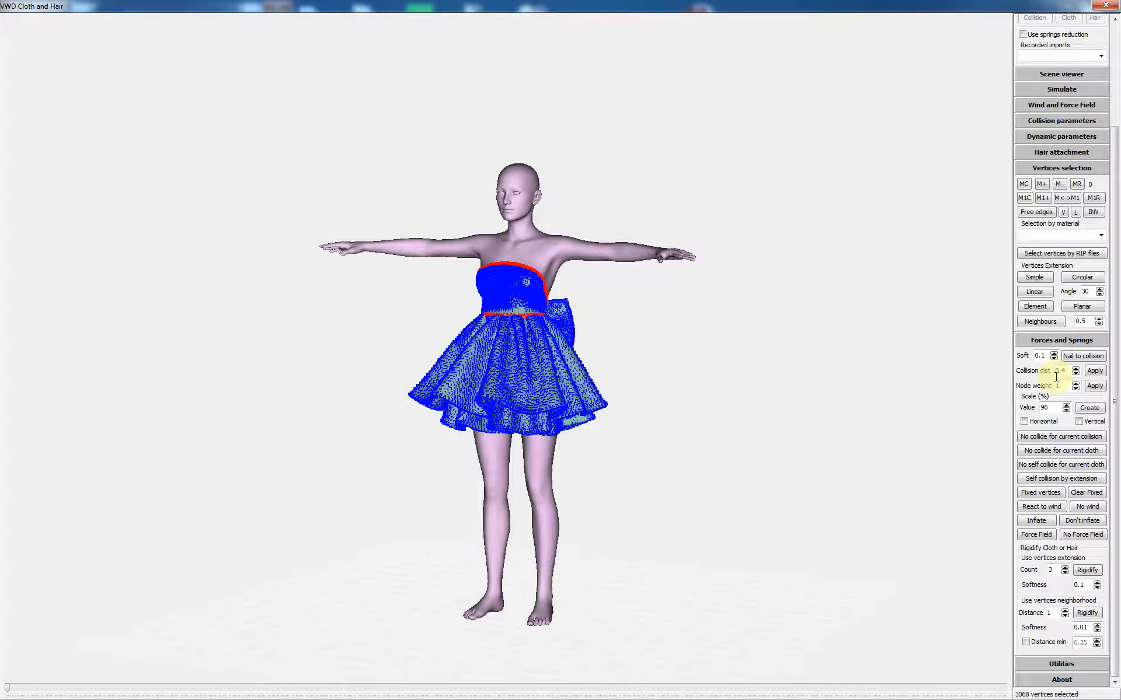
{"action": "left_click", "coordinate": [1081, 357]}
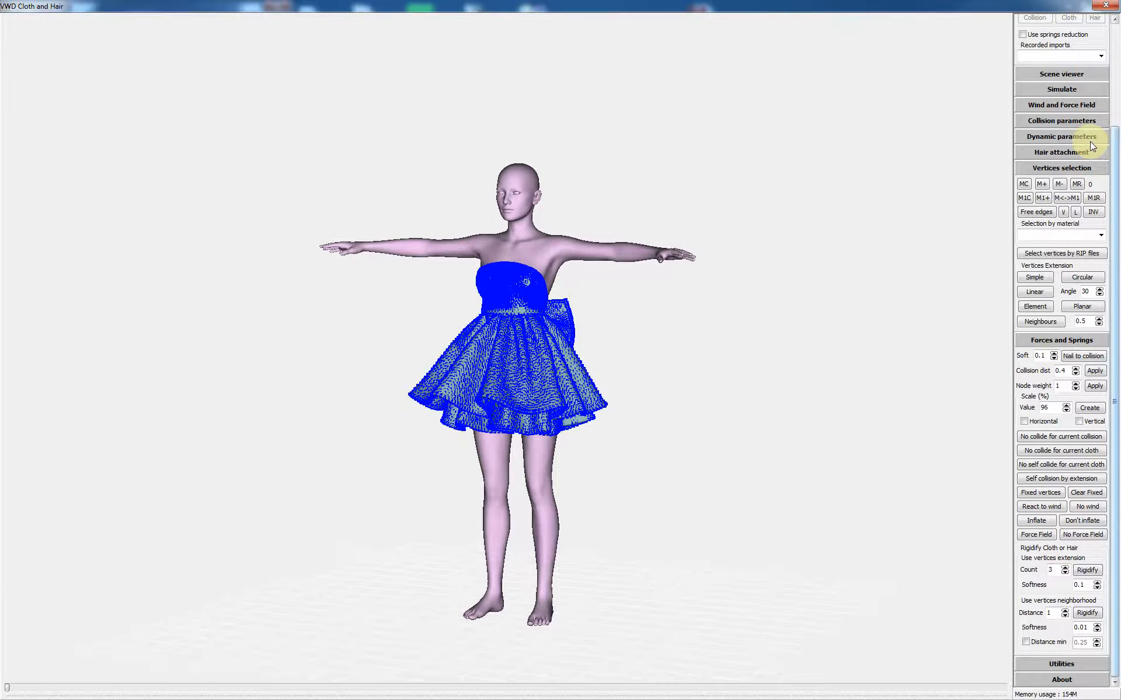
{"action": "left_click", "coordinate": [1058, 89]}
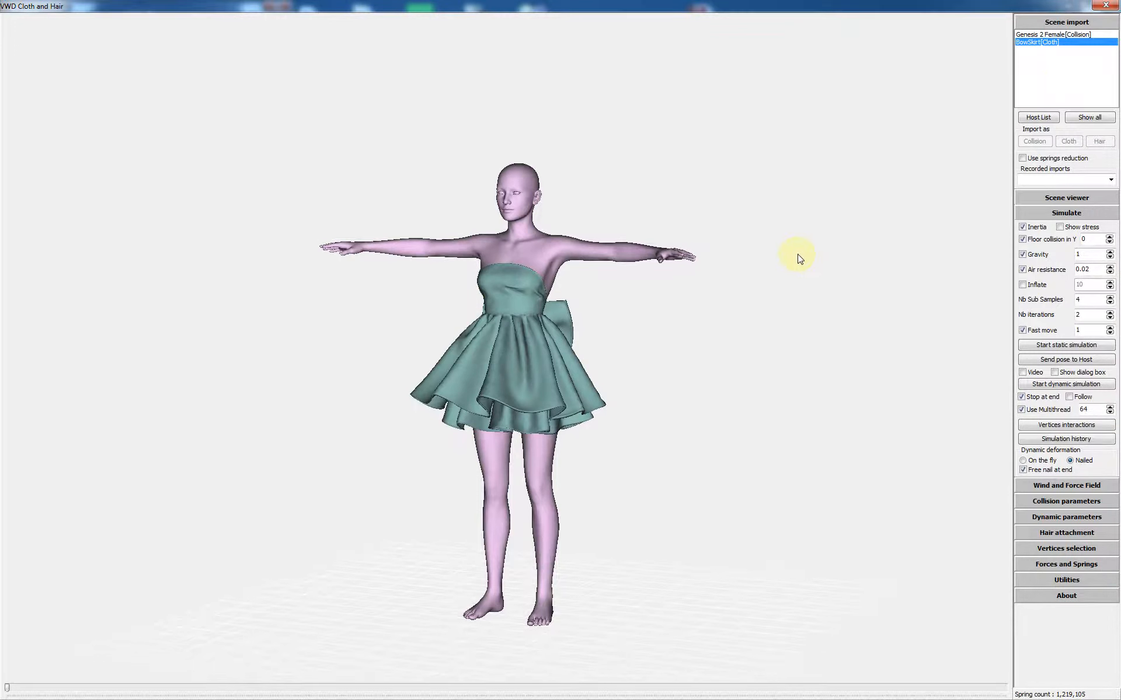
Step: Run the dynamic cloth simulation to frame 21, checking the dress drape from behind
{"action": "left_click_drag", "start_coordinate": [798, 256], "coordinate": [802, 256]}
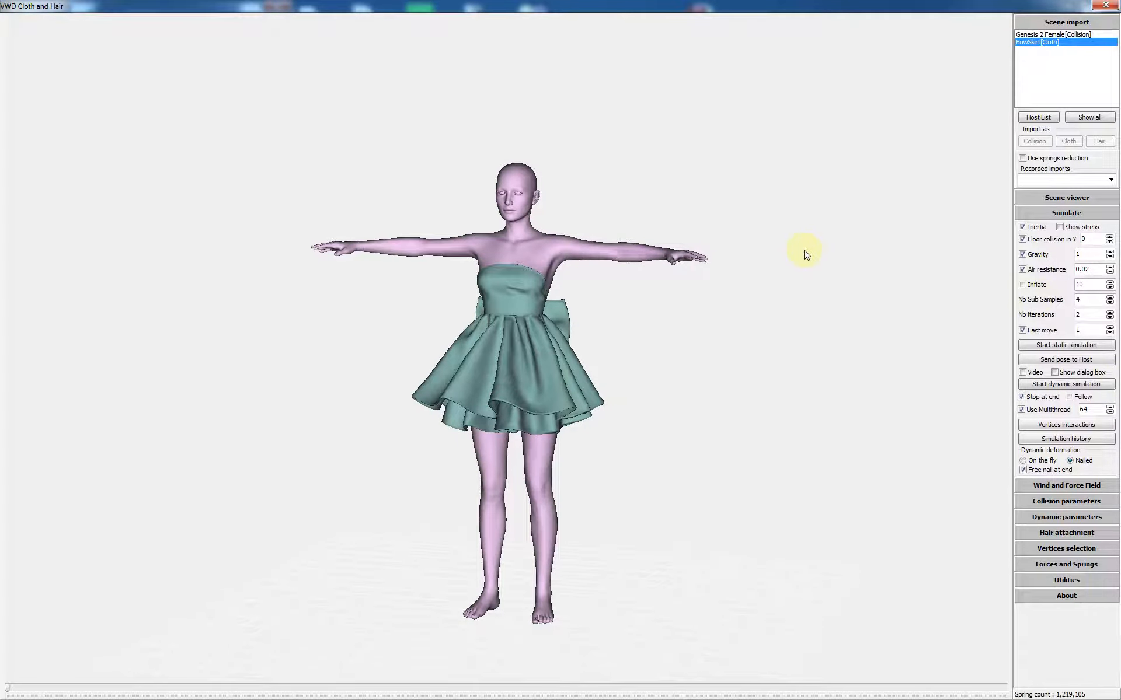
{"action": "left_click", "coordinate": [1060, 385]}
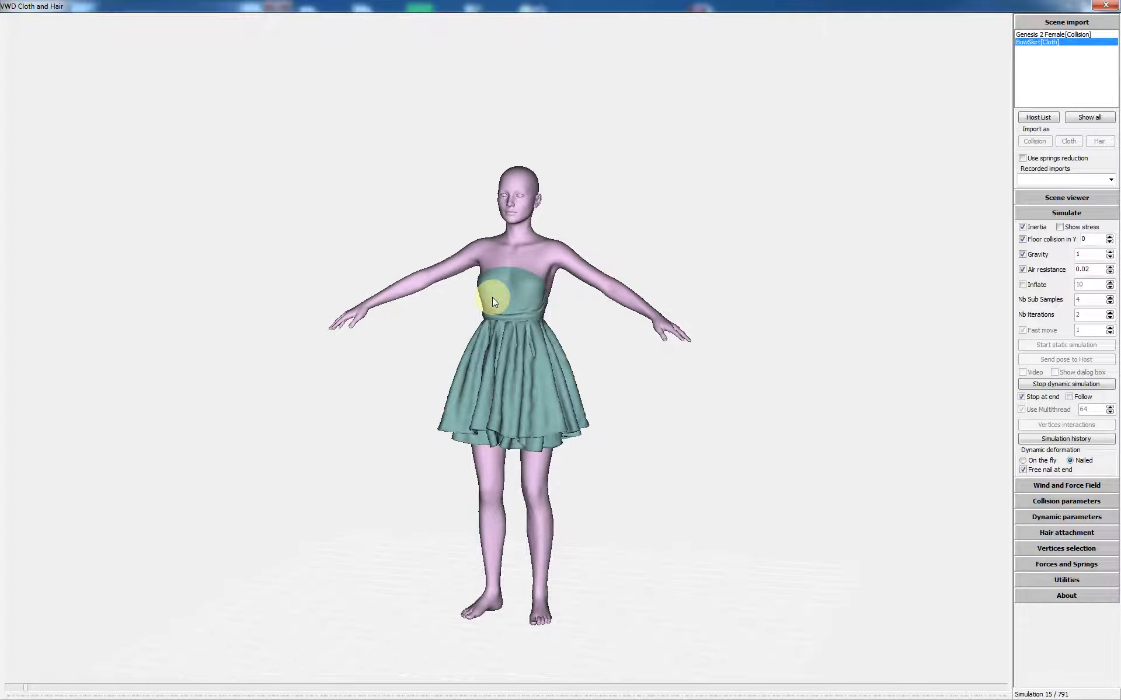
{"action": "left_click_drag", "start_coordinate": [562, 330], "coordinate": [512, 349]}
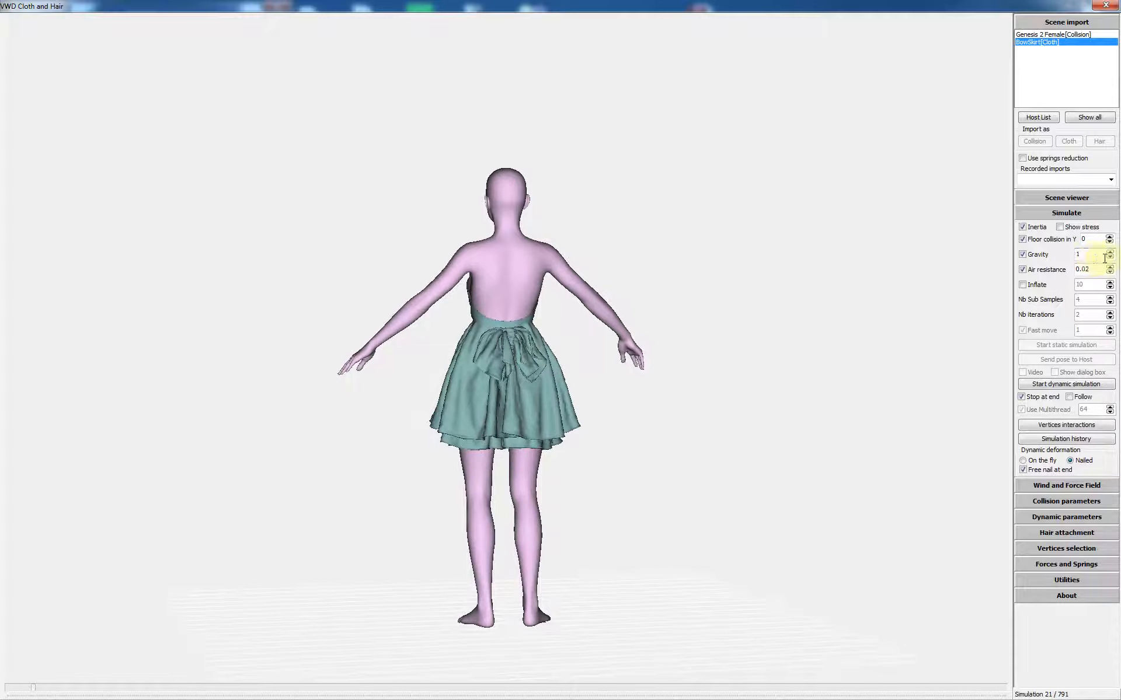
{"action": "left_click", "coordinate": [1069, 441]}
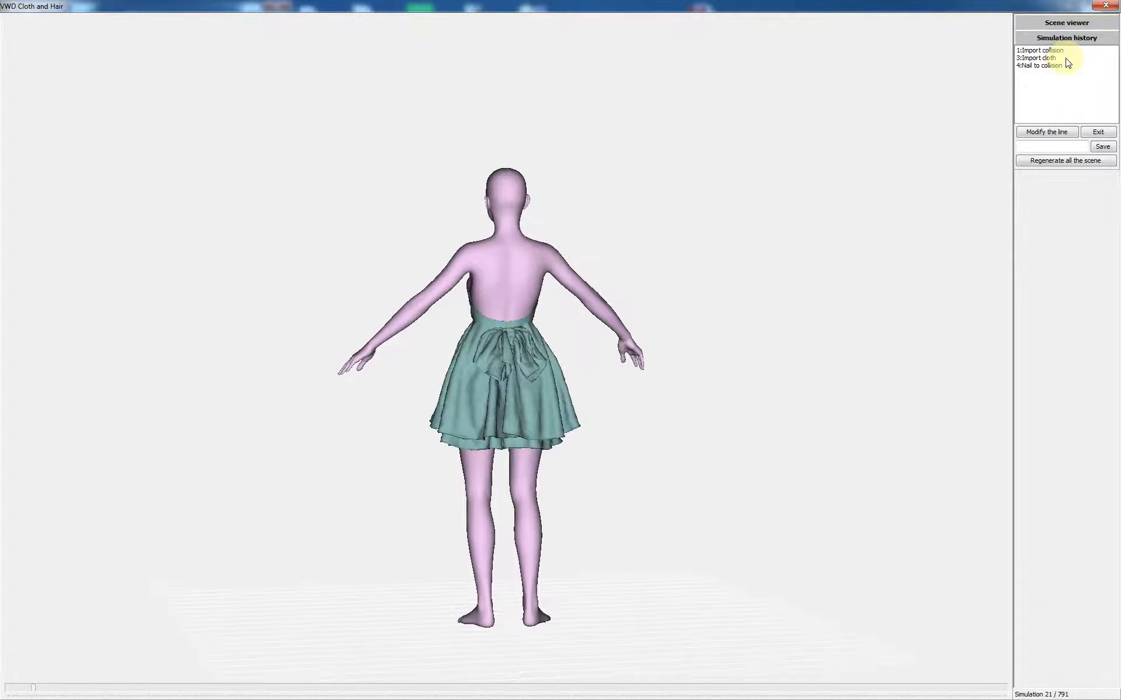
Step: Change the 3:Import cloth step's extension softness to 0.01 and regenerate the whole scene
{"action": "left_click", "coordinate": [1041, 57]}
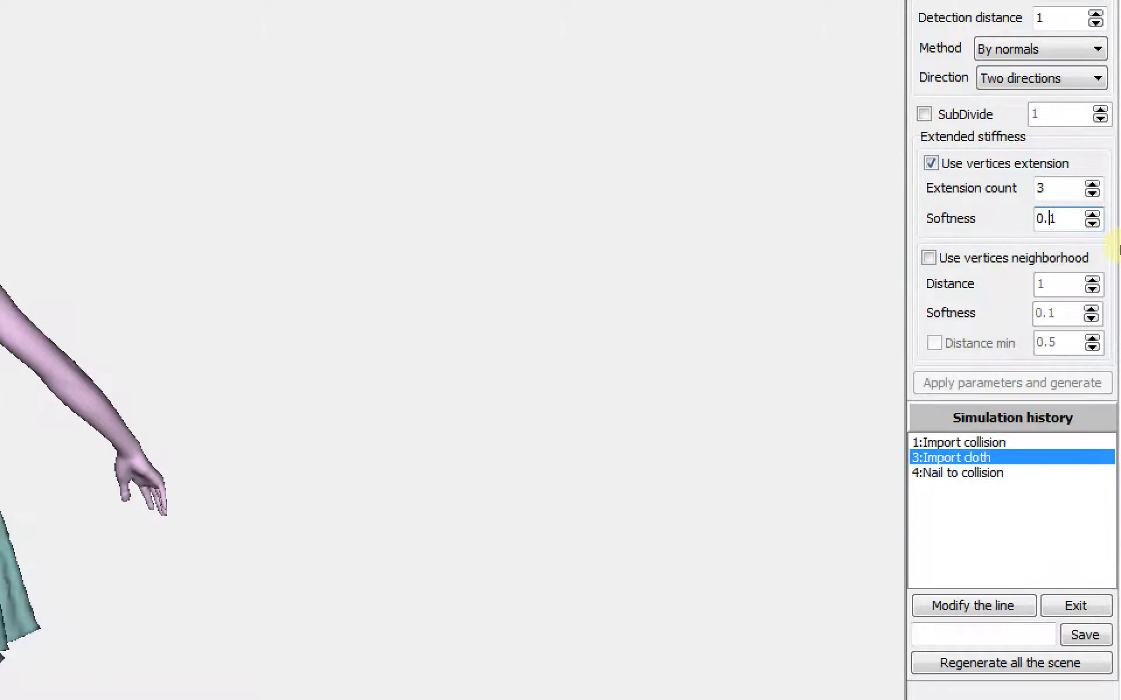
{"action": "type", "text": "0"}
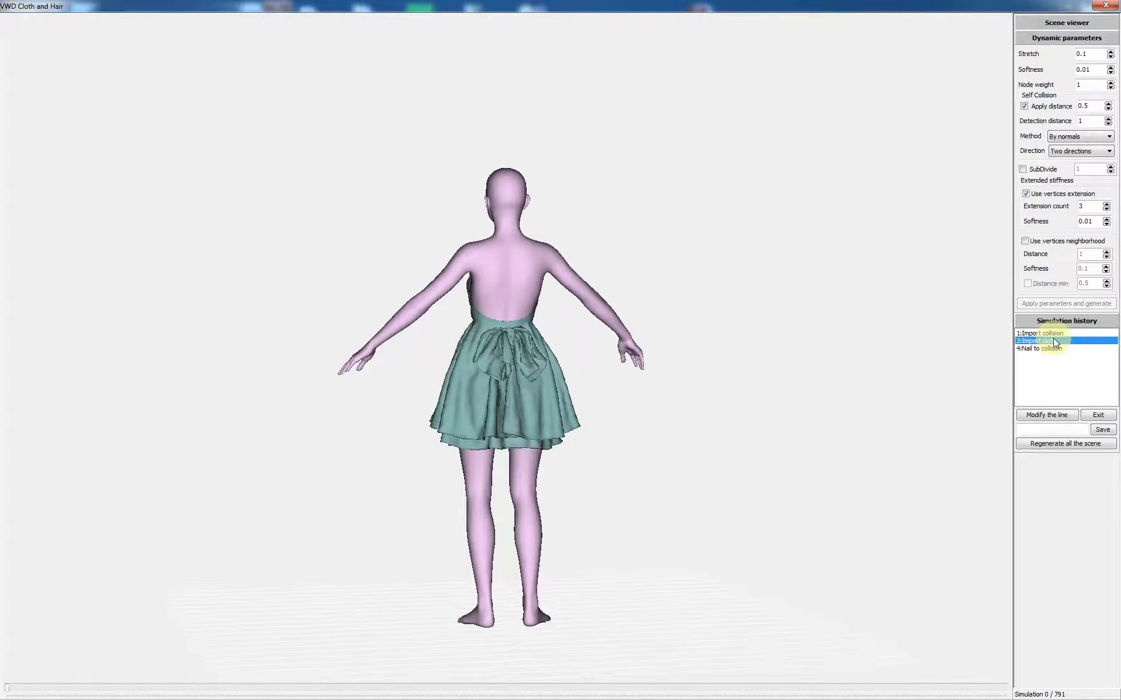
{"action": "left_click", "coordinate": [1046, 417]}
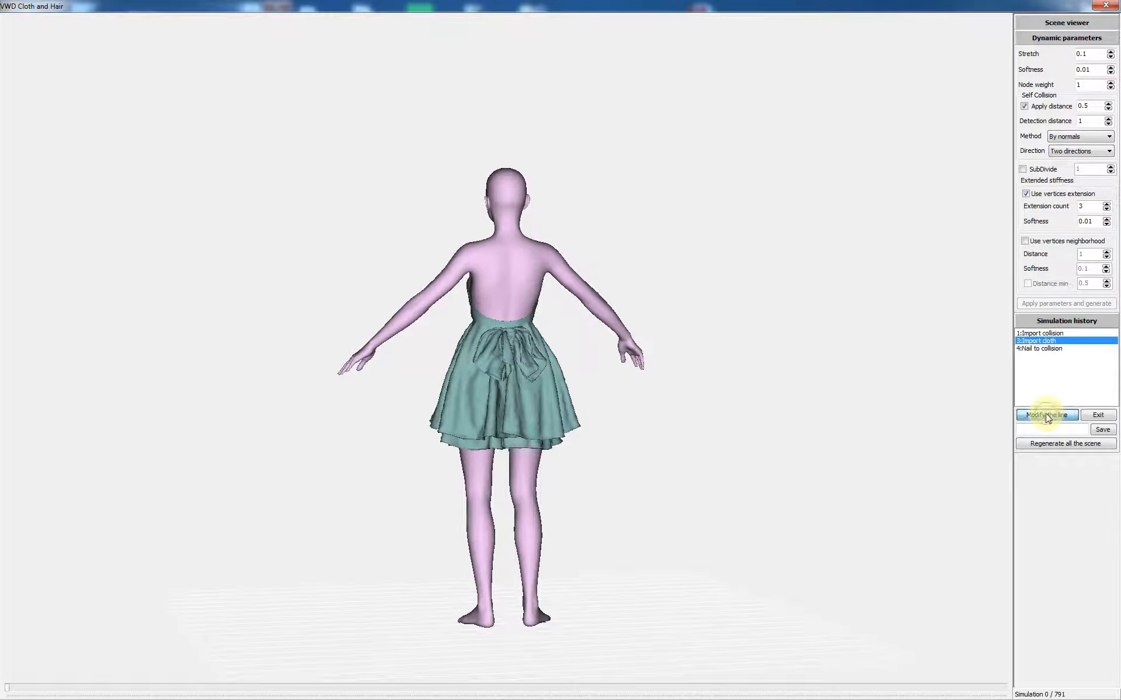
{"action": "left_click", "coordinate": [1060, 445]}
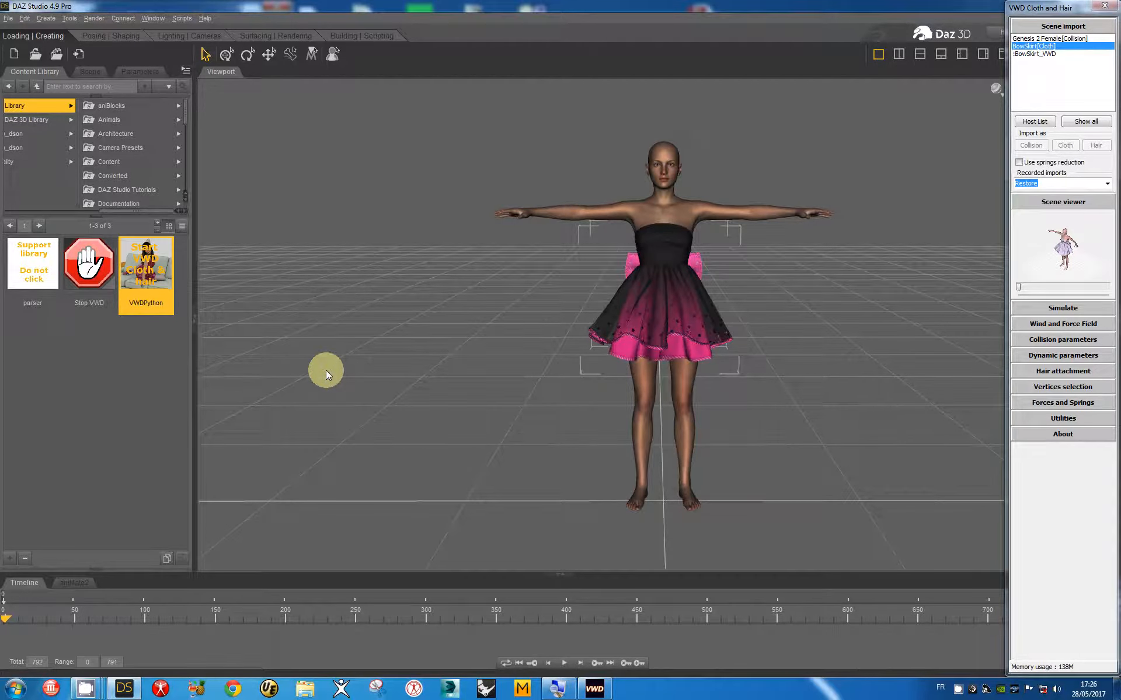
Step: Enlarge the VWD scene view, level it on the figure's front, and expand the vertex selection tools
{"action": "left_click", "coordinate": [1059, 202]}
{"action": "mouse_move", "coordinate": [770, 225]}
{"action": "middle_mouse_down"}
{"action": "mouse_move", "coordinate": [787, 216]}
{"action": "mouse_move", "coordinate": [751, 220]}
{"action": "middle_mouse_up"}
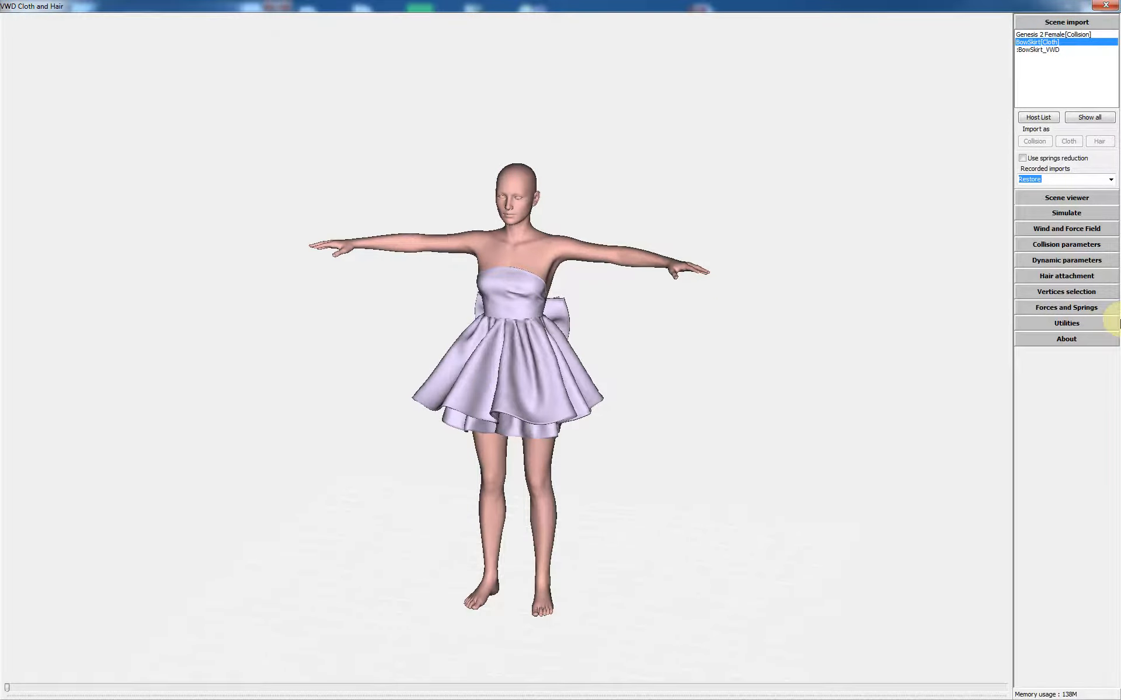
{"action": "left_click", "coordinate": [1071, 306]}
Step: Select the Top_BowSkirt_VWD bodice vertices and create a 96% scale on them
{"action": "scroll", "coordinate": [1083, 621], "scroll_direction": "down", "scroll_amount": 3}
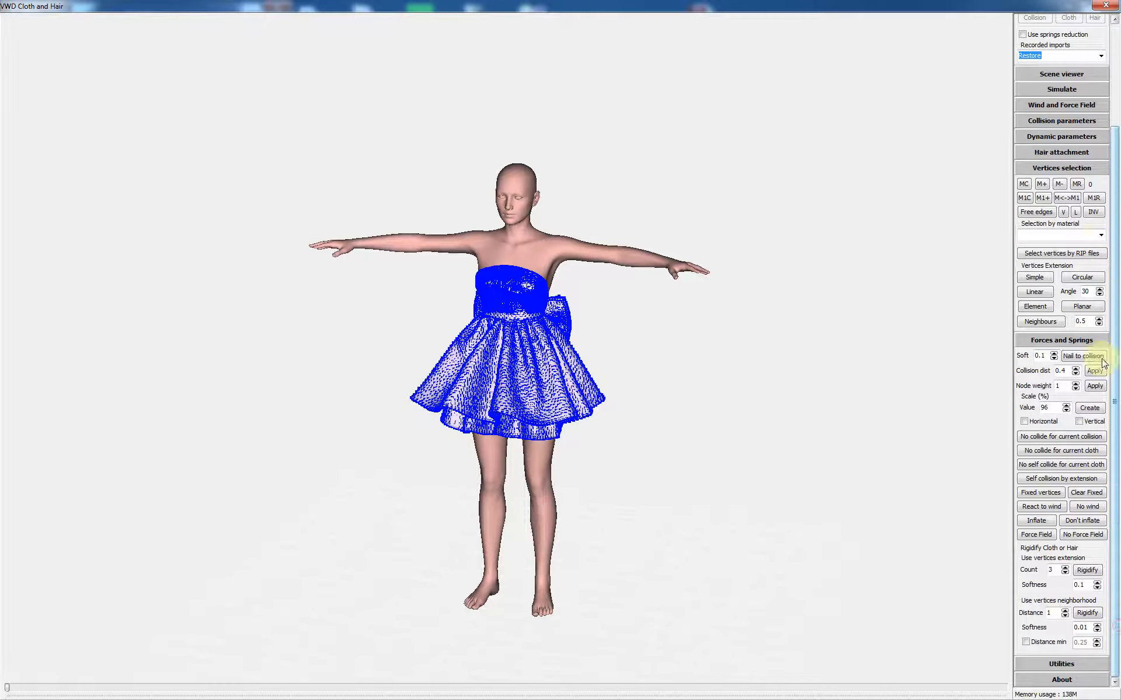
{"action": "left_click", "coordinate": [1061, 235]}
{"action": "scroll", "coordinate": [1062, 234], "scroll_direction": "down", "scroll_amount": 1}
{"action": "scroll", "coordinate": [1061, 235], "scroll_direction": "down", "scroll_amount": 2}
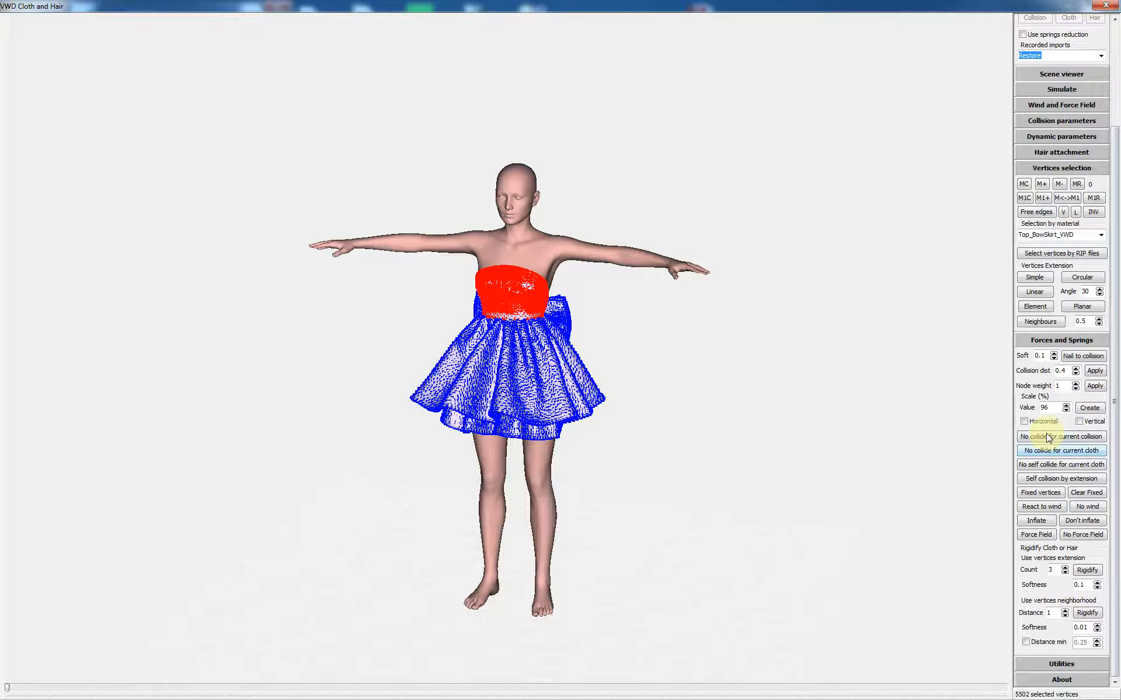
{"action": "left_click", "coordinate": [1092, 409]}
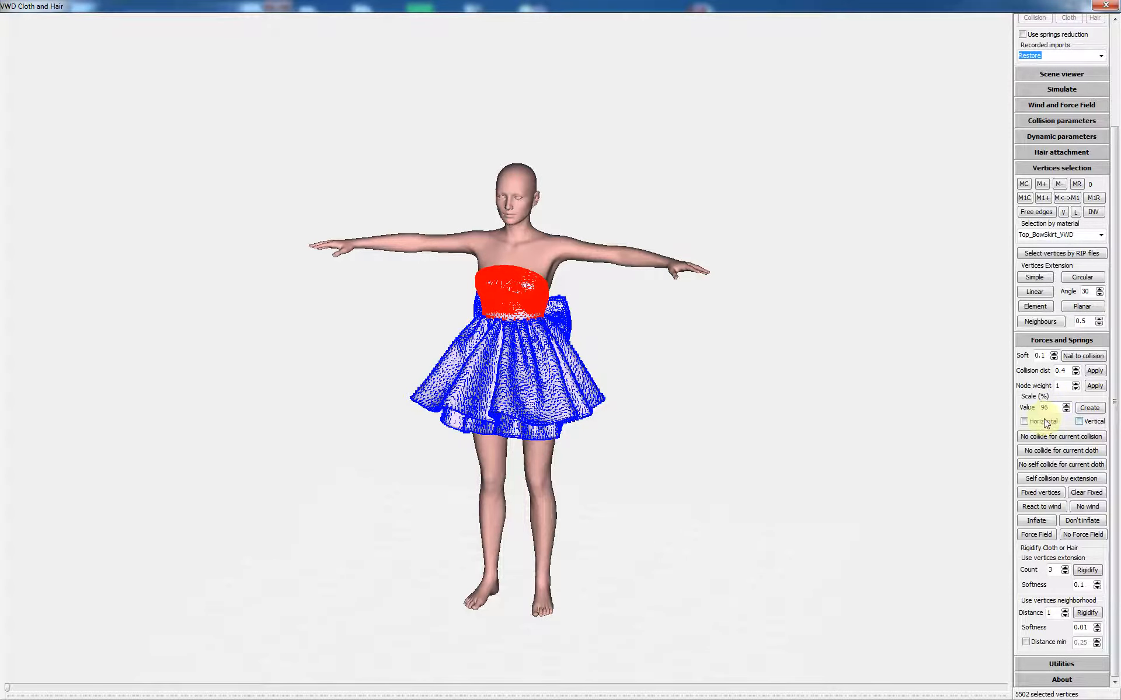
{"action": "left_click", "coordinate": [1091, 409]}
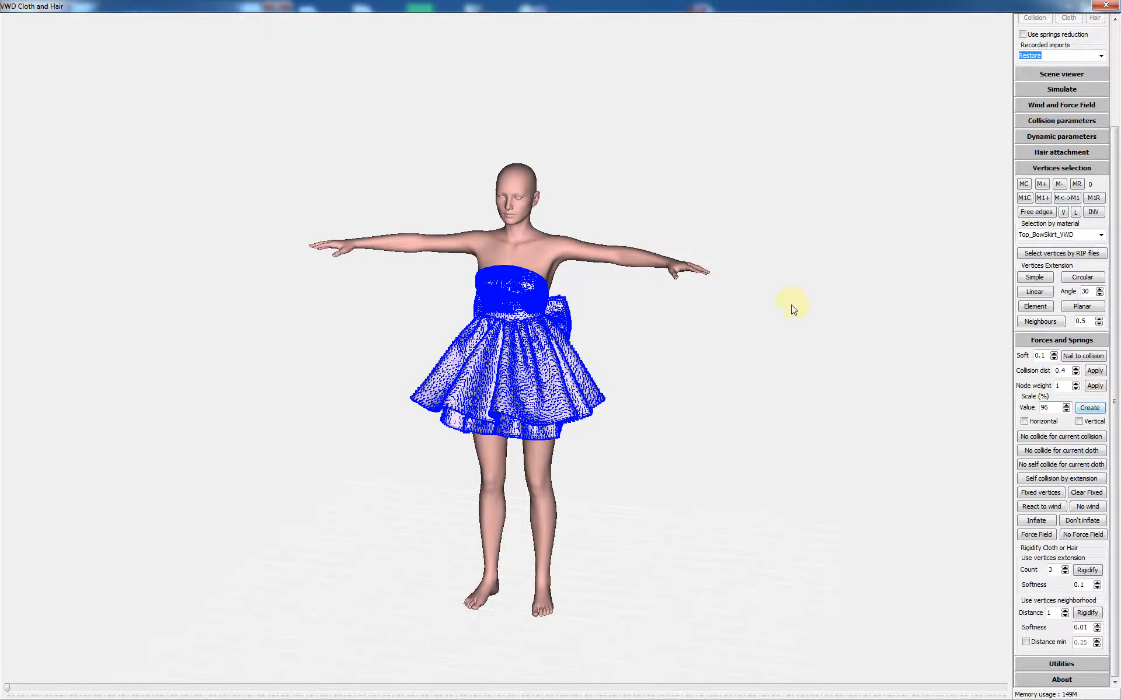
{"action": "left_click_drag", "start_coordinate": [797, 301], "coordinate": [712, 297]}
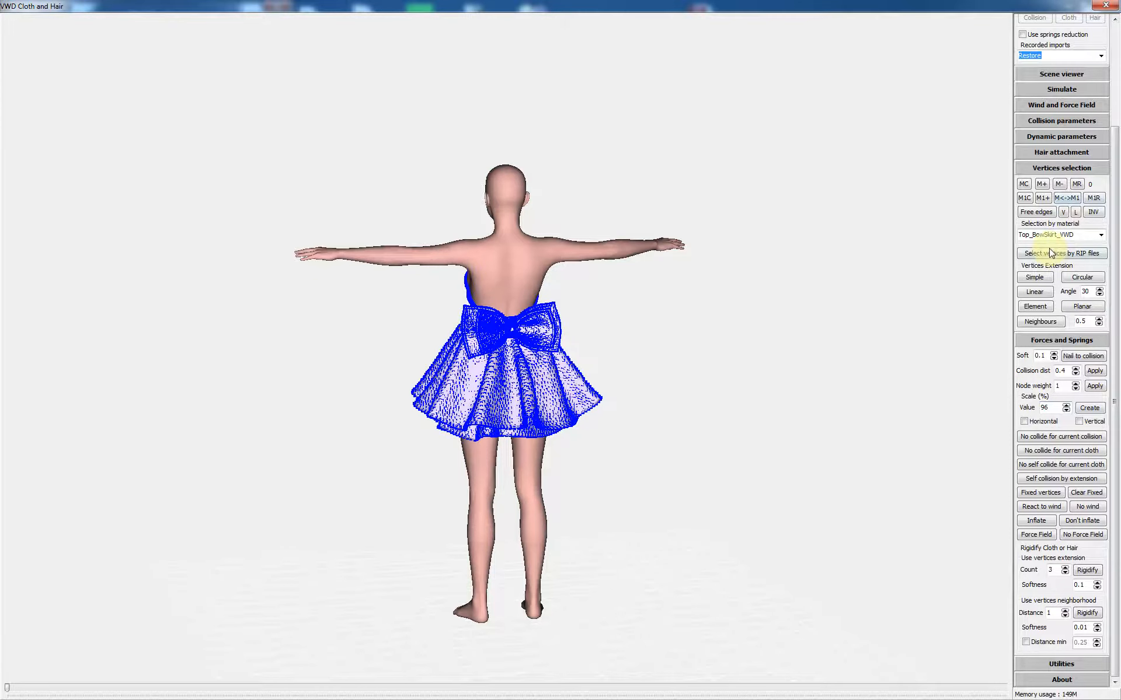
Step: Select both bows' vertices by storing the big and small bow material selections in memory
{"action": "scroll", "coordinate": [1054, 234], "scroll_direction": "down", "scroll_amount": 1}
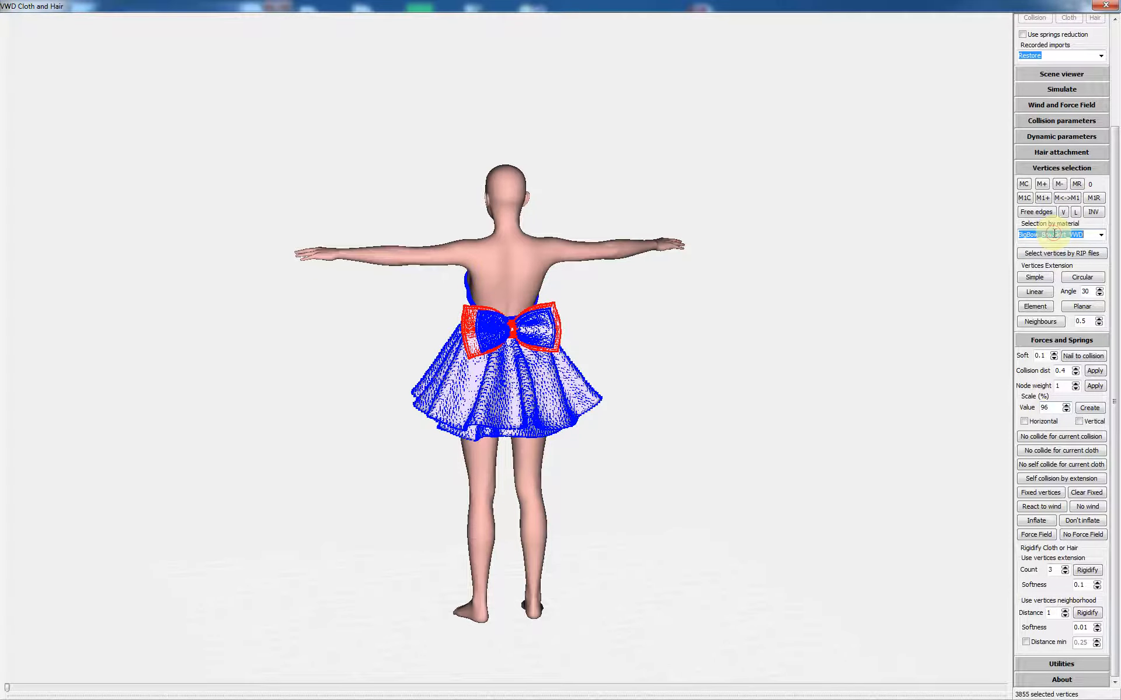
{"action": "left_click", "coordinate": [1025, 181]}
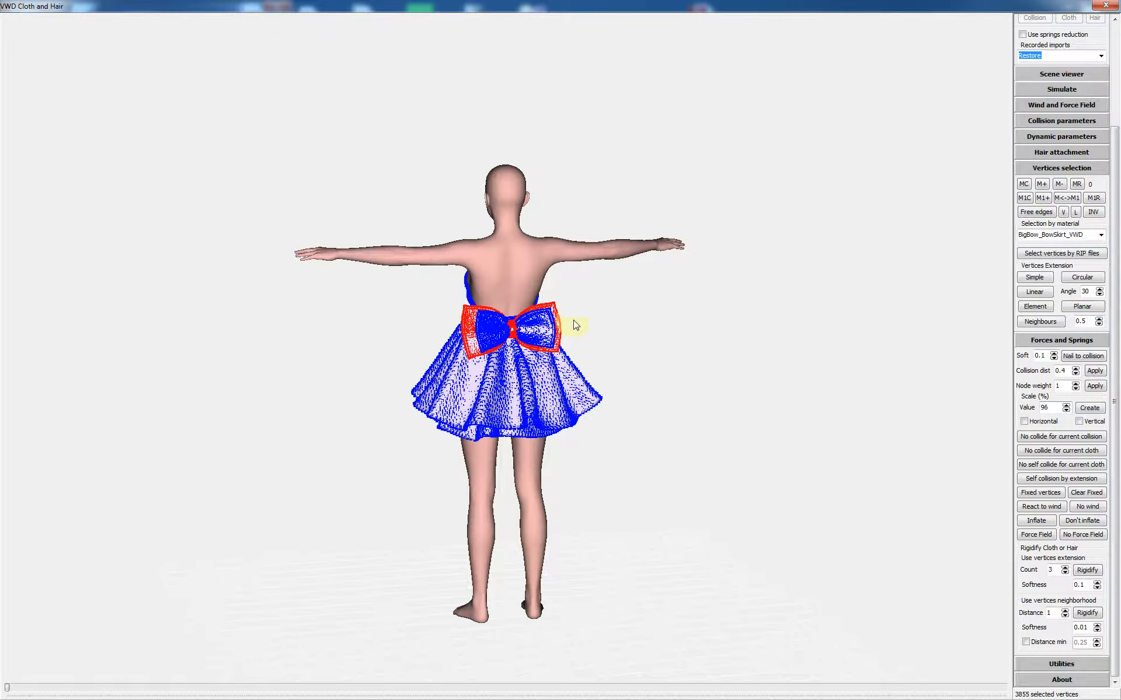
{"action": "left_click", "coordinate": [1042, 185]}
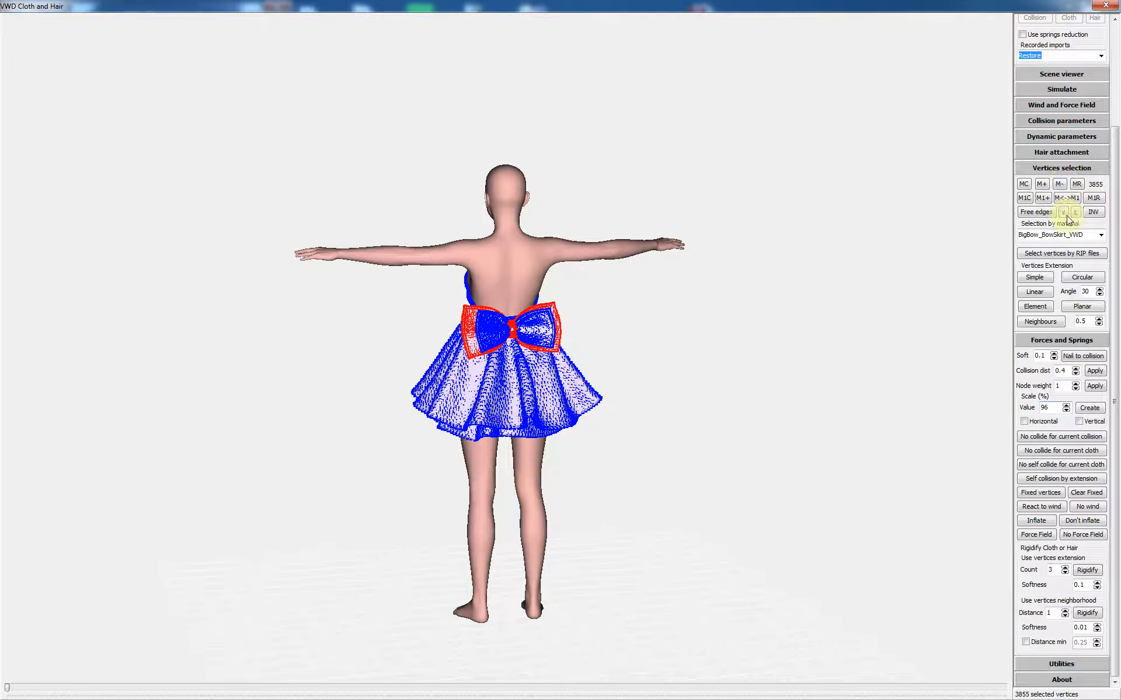
{"action": "left_click", "coordinate": [1060, 234]}
{"action": "scroll", "coordinate": [1059, 232], "scroll_direction": "down", "scroll_amount": 1}
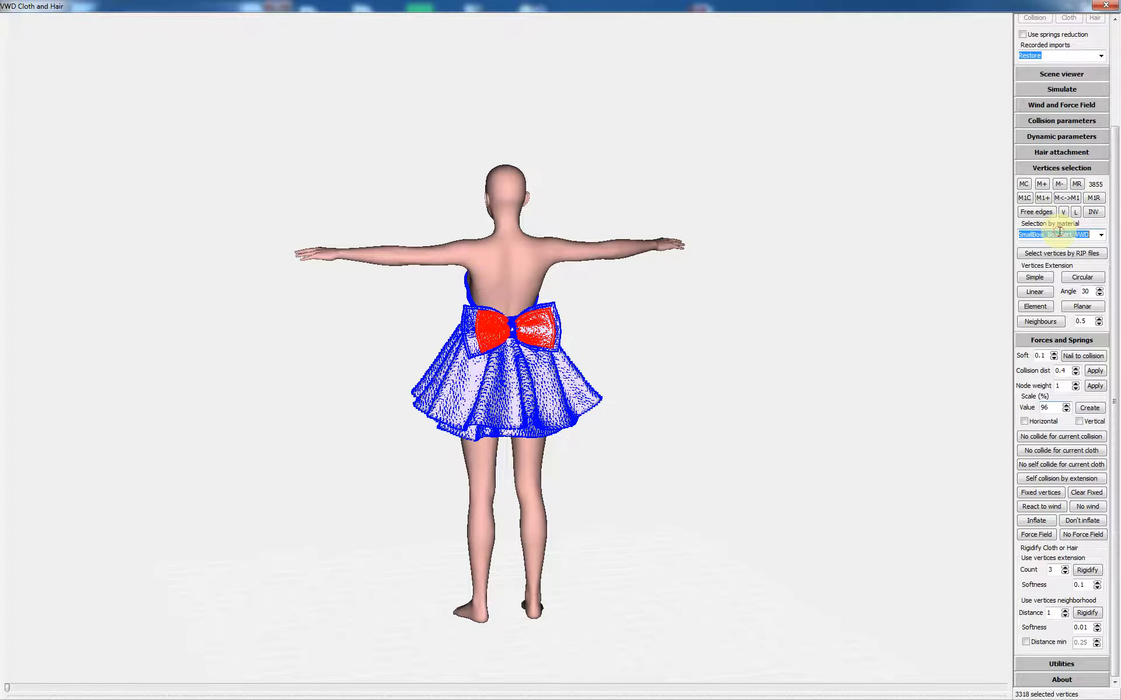
{"action": "left_click", "coordinate": [1041, 183]}
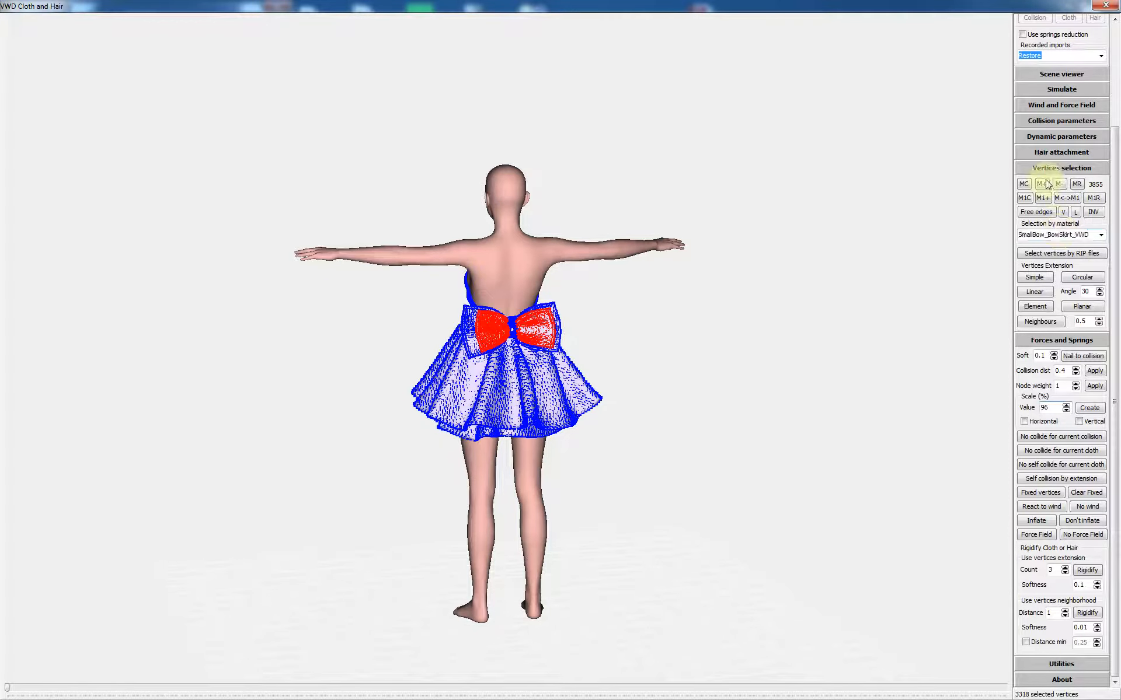
{"action": "left_click", "coordinate": [1078, 184]}
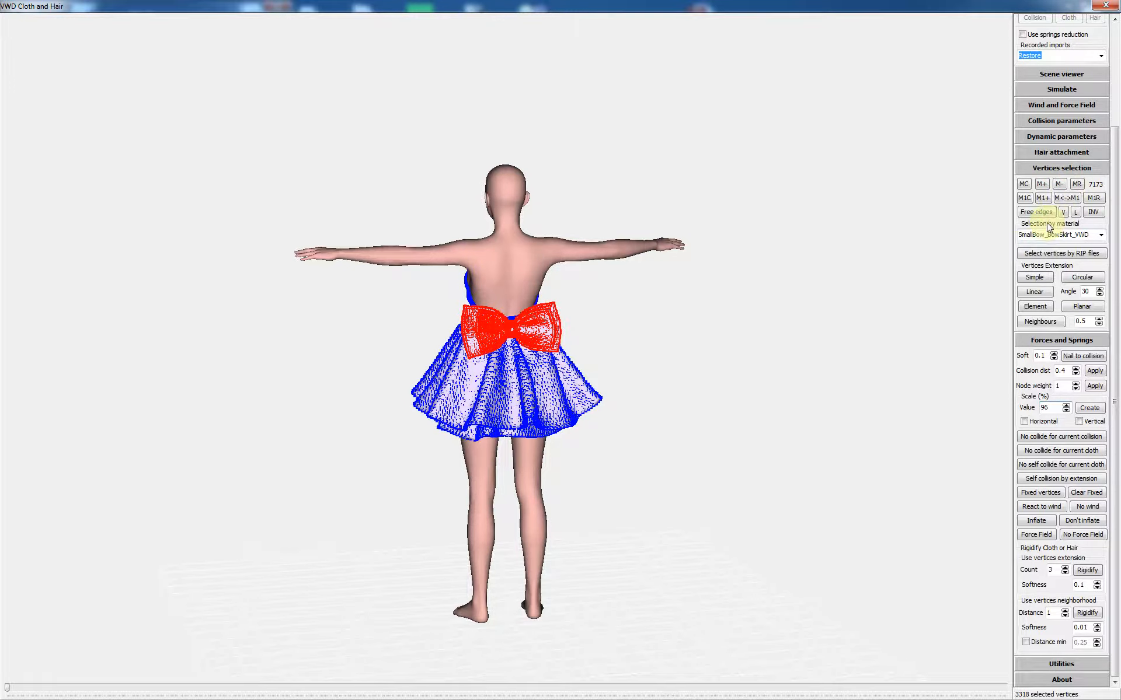
Step: Rigidify both bows by vertex neighbourhood at distance 1, softness 0.01
{"action": "middle_click_drag", "start_coordinate": [734, 308], "coordinate": [745, 310]}
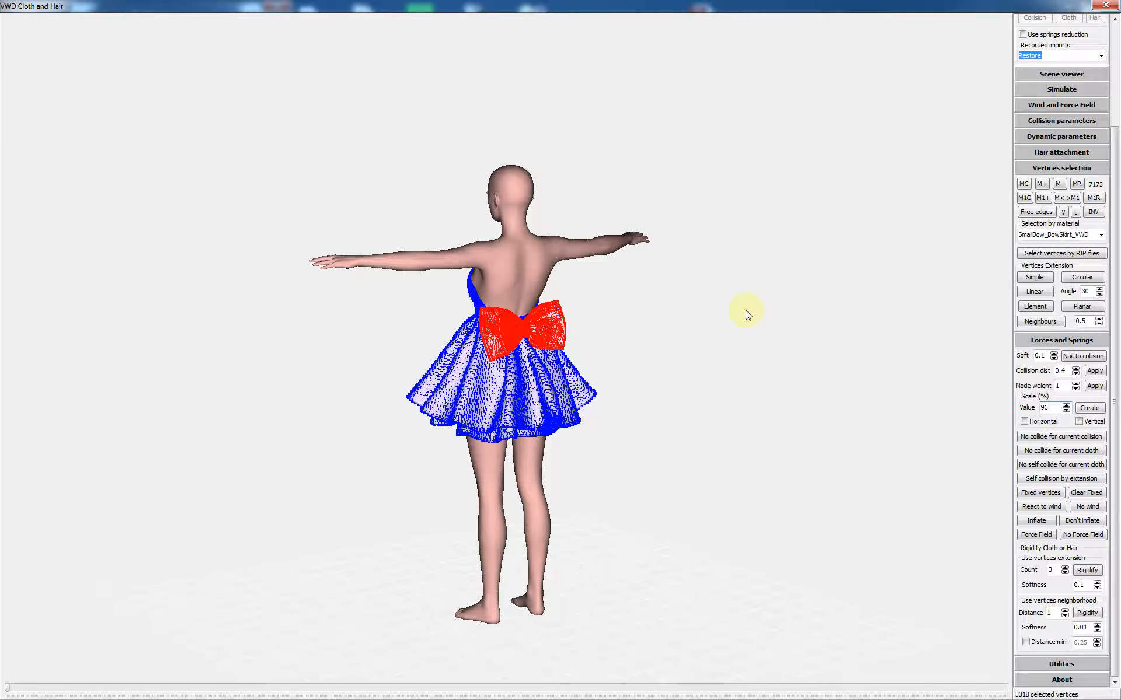
{"action": "scroll", "coordinate": [745, 309], "scroll_direction": "up", "scroll_amount": 2}
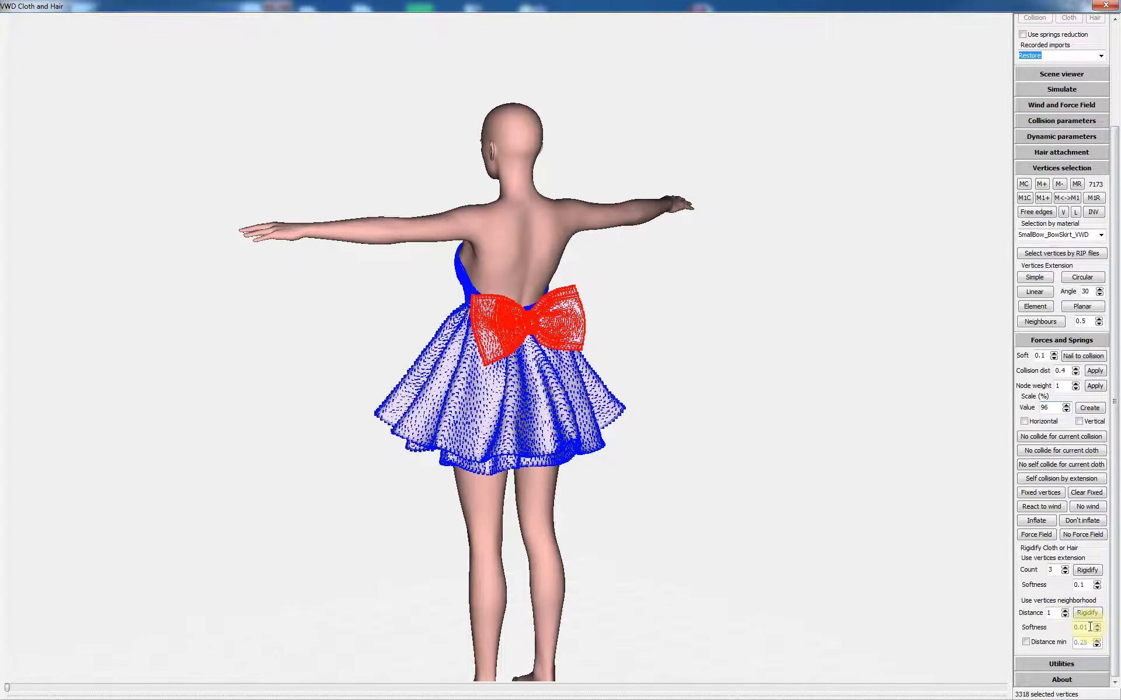
{"action": "left_click", "coordinate": [1086, 614]}
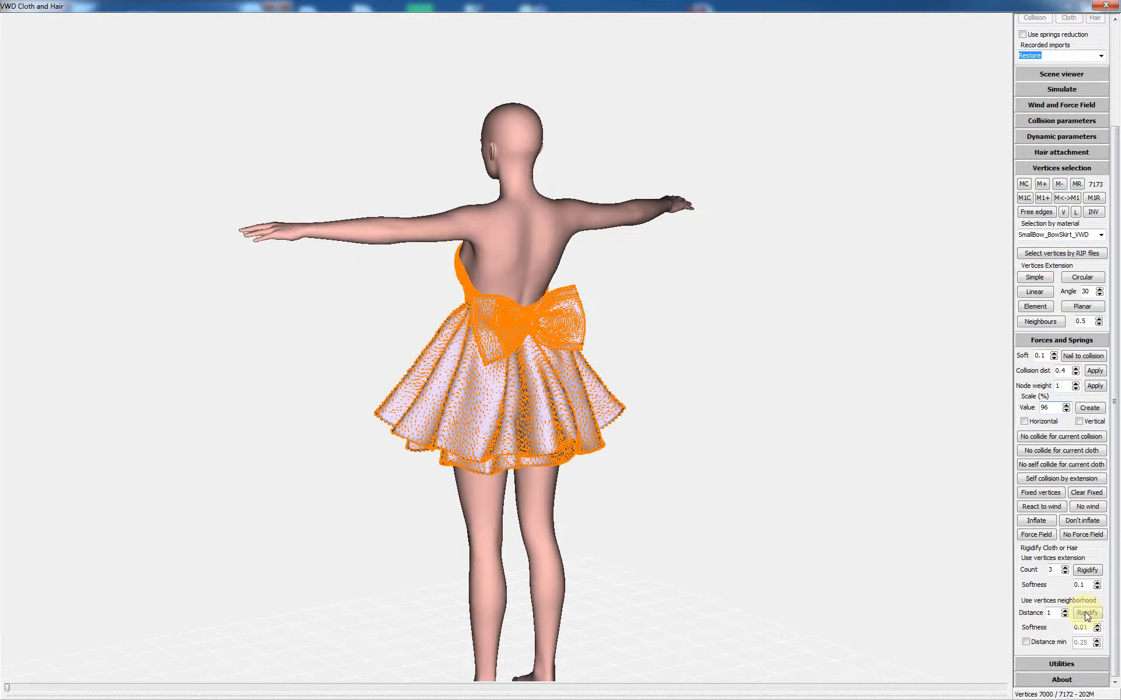
{"action": "left_click_drag", "start_coordinate": [722, 316], "coordinate": [811, 313]}
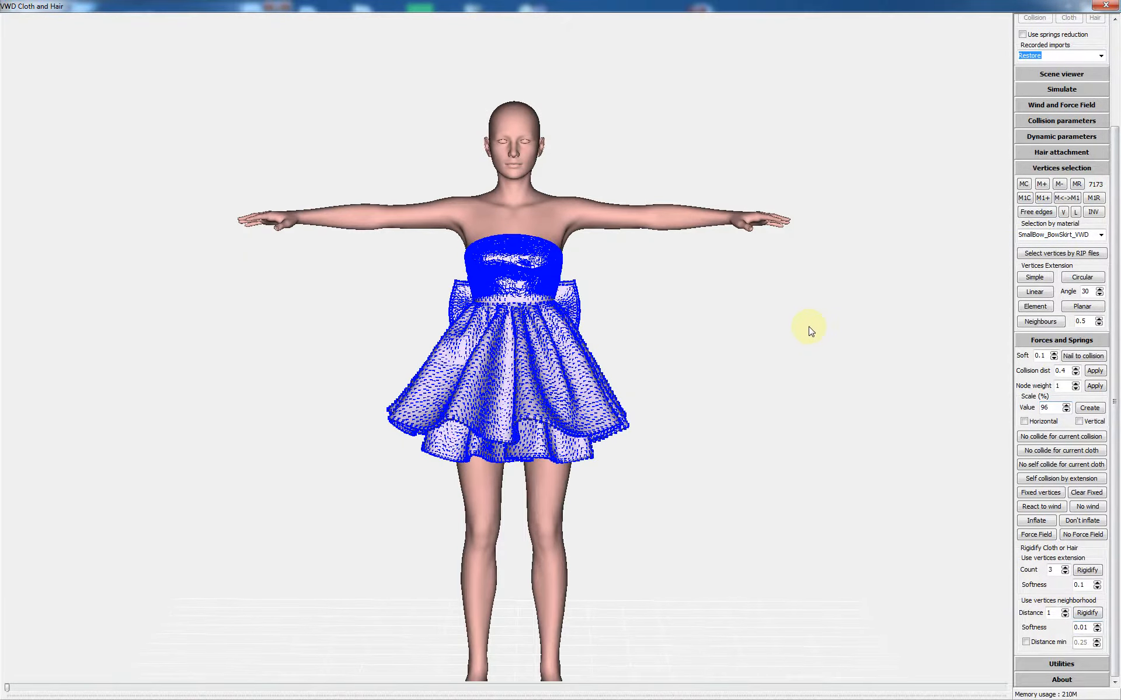
{"action": "scroll", "coordinate": [808, 332], "scroll_direction": "down", "scroll_amount": 3}
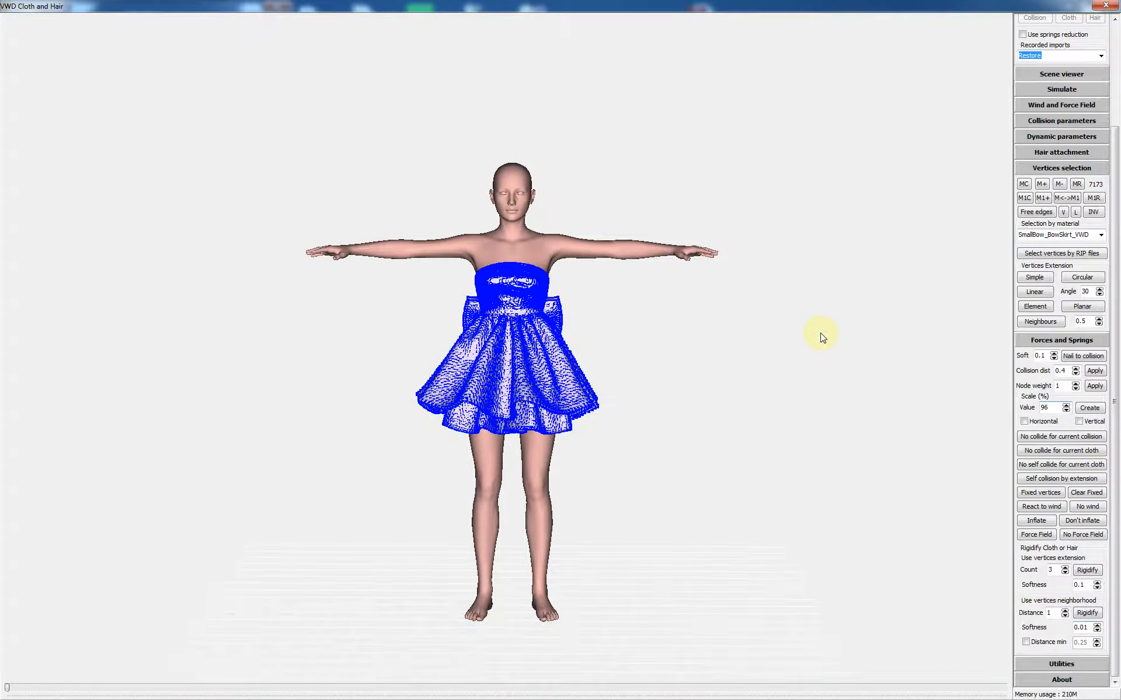
Step: Start the dynamic cloth simulation, toggle the stress map on and off, and view the dress from behind
{"action": "left_click", "coordinate": [1057, 90]}
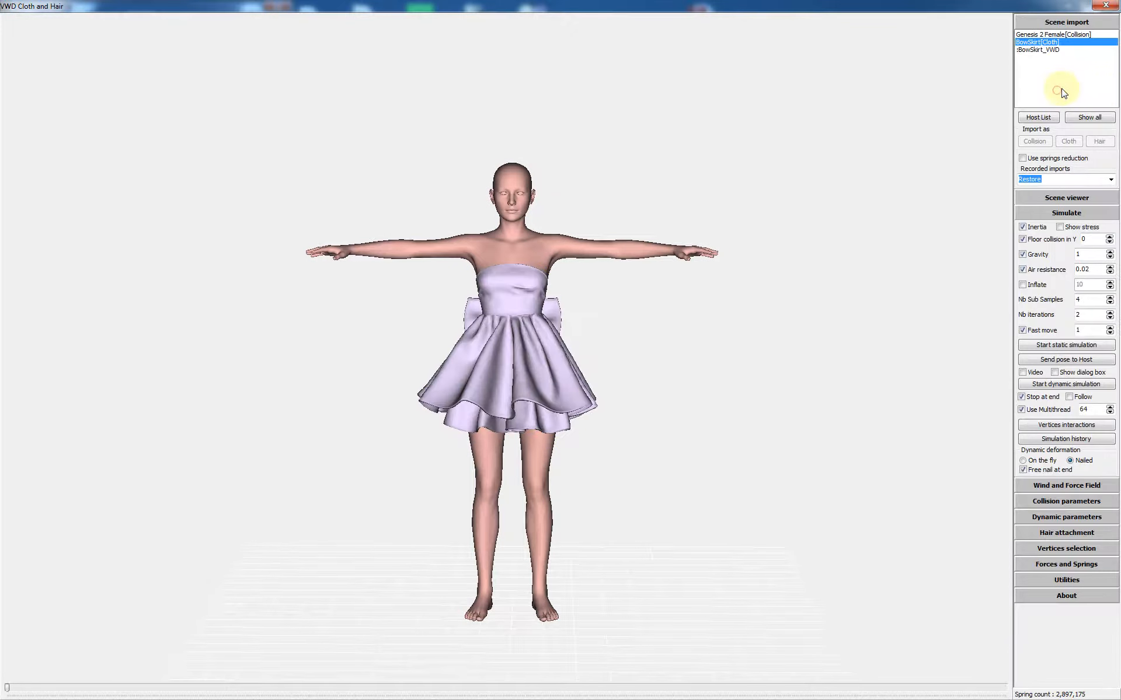
{"action": "left_click", "coordinate": [1064, 385]}
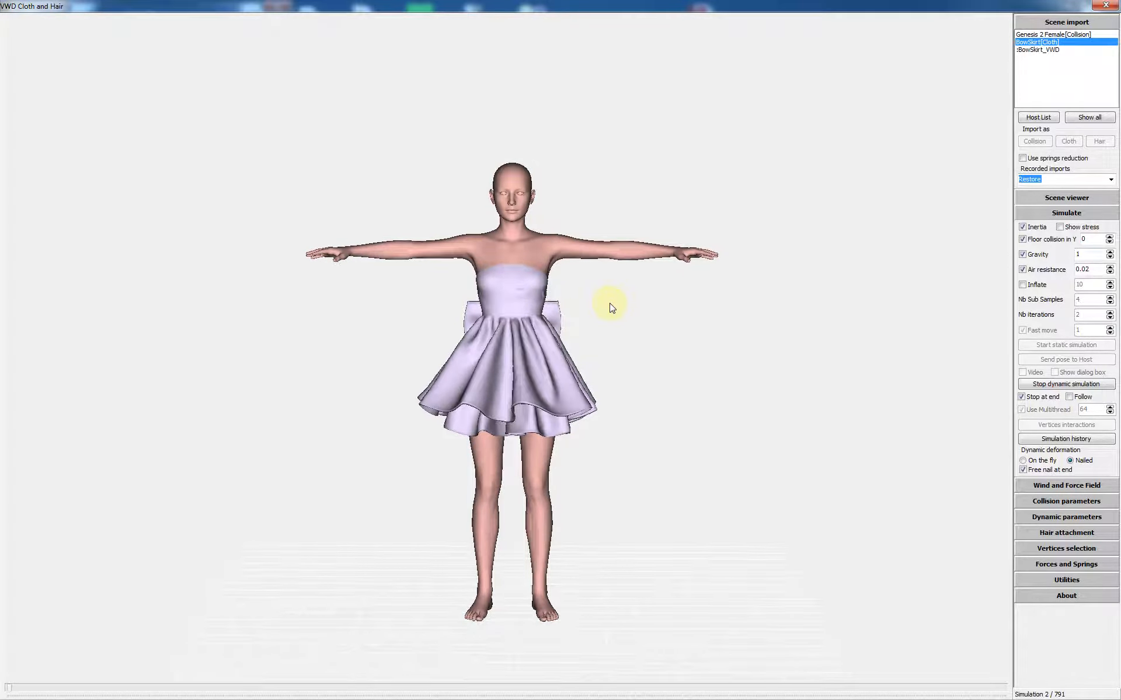
{"action": "left_click", "coordinate": [1077, 229]}
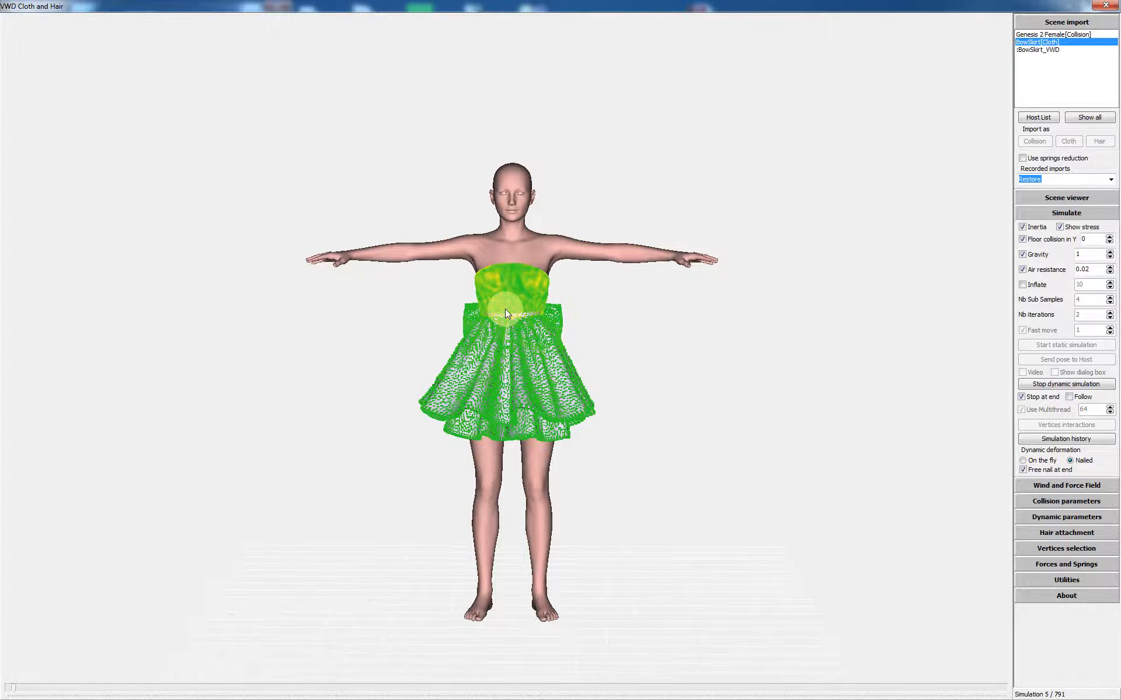
{"action": "left_click", "coordinate": [1074, 227]}
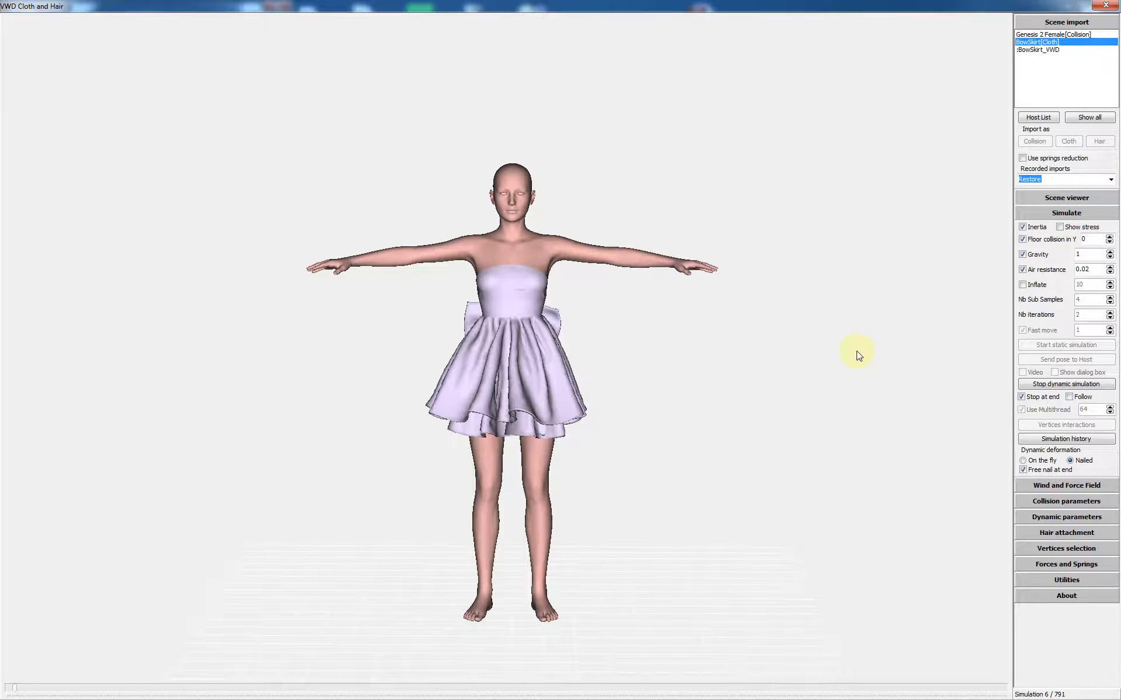
{"action": "left_click_drag", "start_coordinate": [672, 367], "coordinate": [557, 363]}
{"action": "left_click_drag", "start_coordinate": [648, 400], "coordinate": [684, 406]}
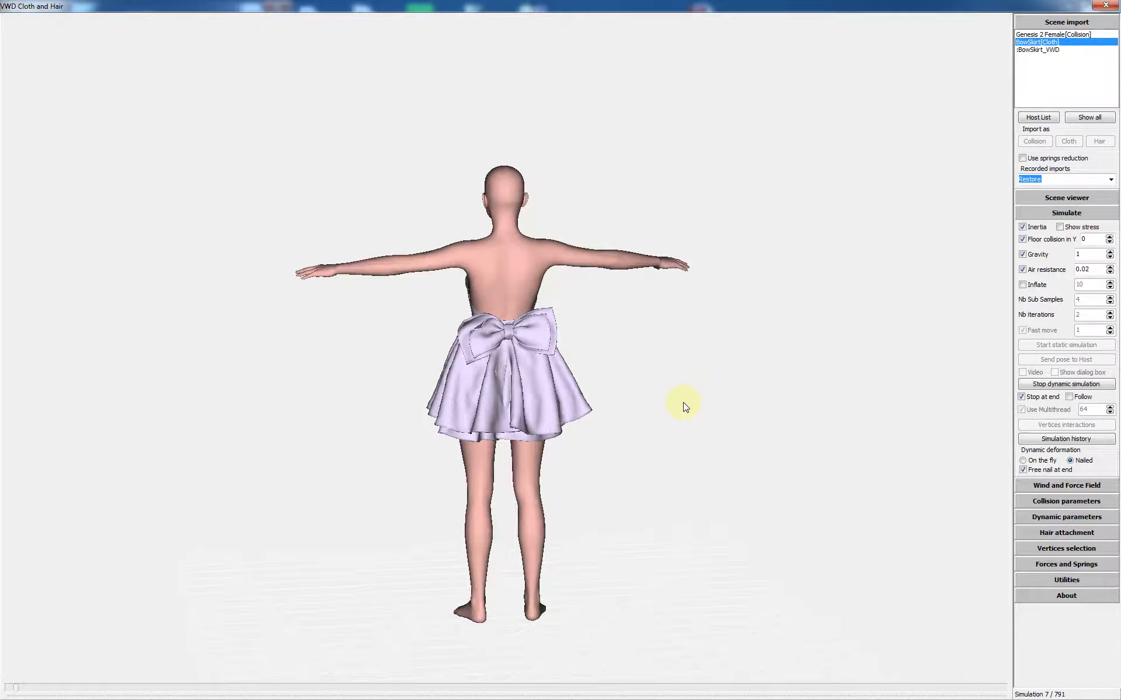
{"action": "mouse_move", "coordinate": [600, 405]}
{"action": "left_mouse_down"}
{"action": "mouse_move", "coordinate": [533, 409]}
{"action": "mouse_move", "coordinate": [607, 409]}
{"action": "left_mouse_up"}
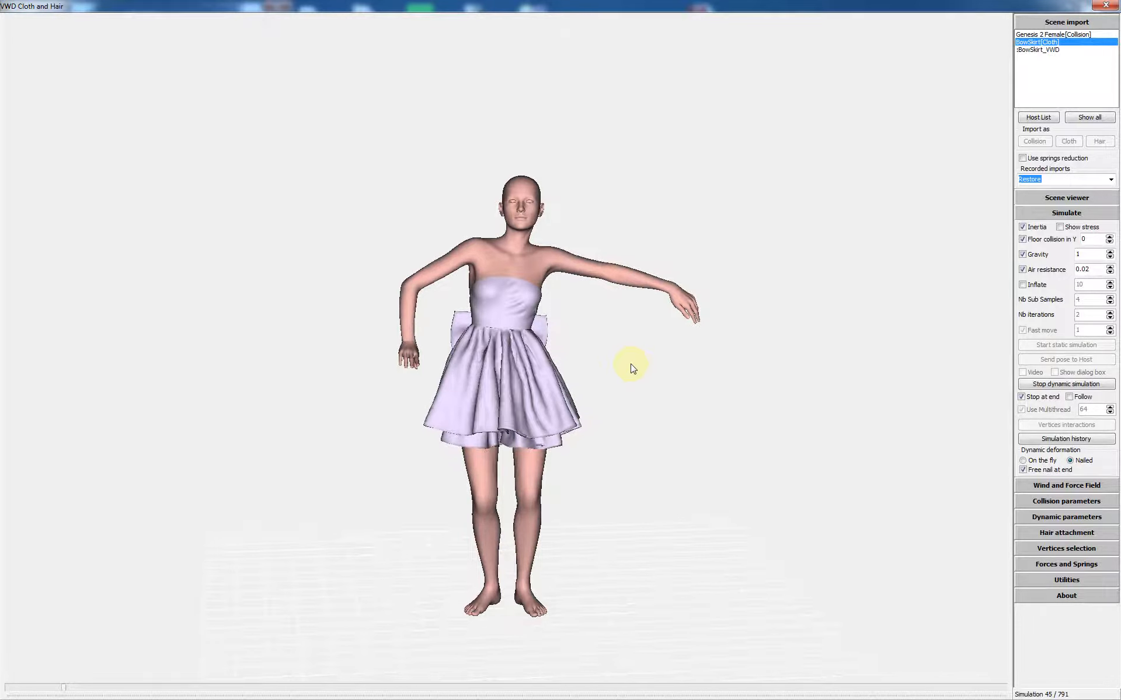
Step: Stop the running dynamic simulation at frame 46 of 791
{"action": "key", "text": "Escape"}
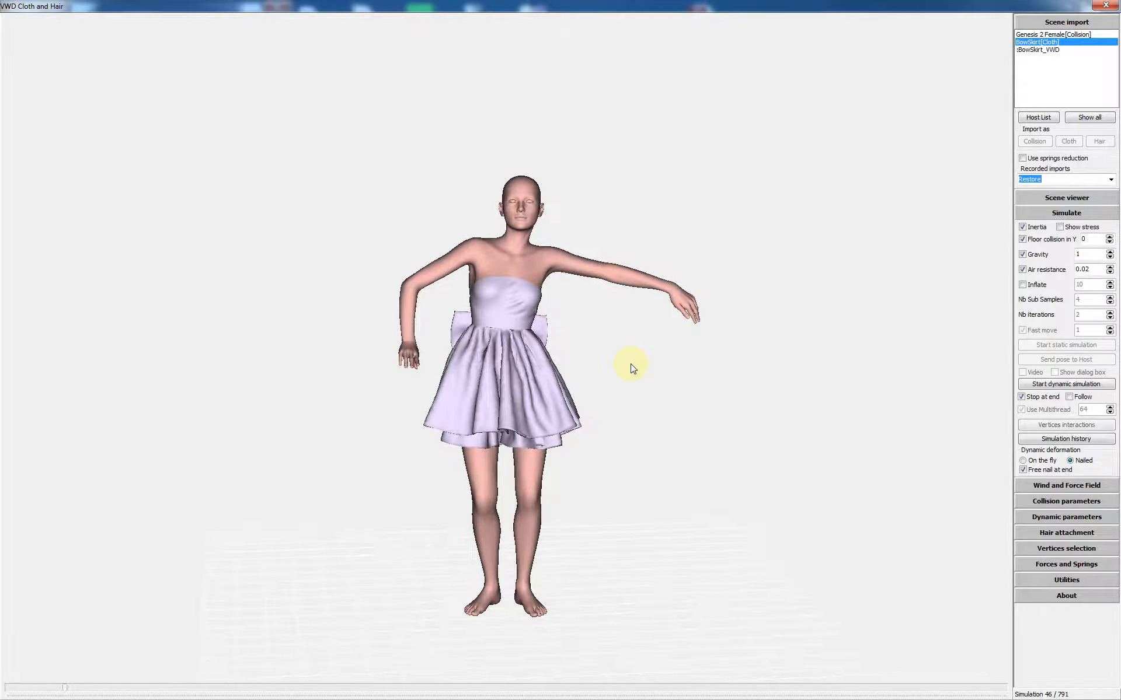
Step: Open the Simulation history to review the recorded steps
{"action": "left_click", "coordinate": [1061, 439]}
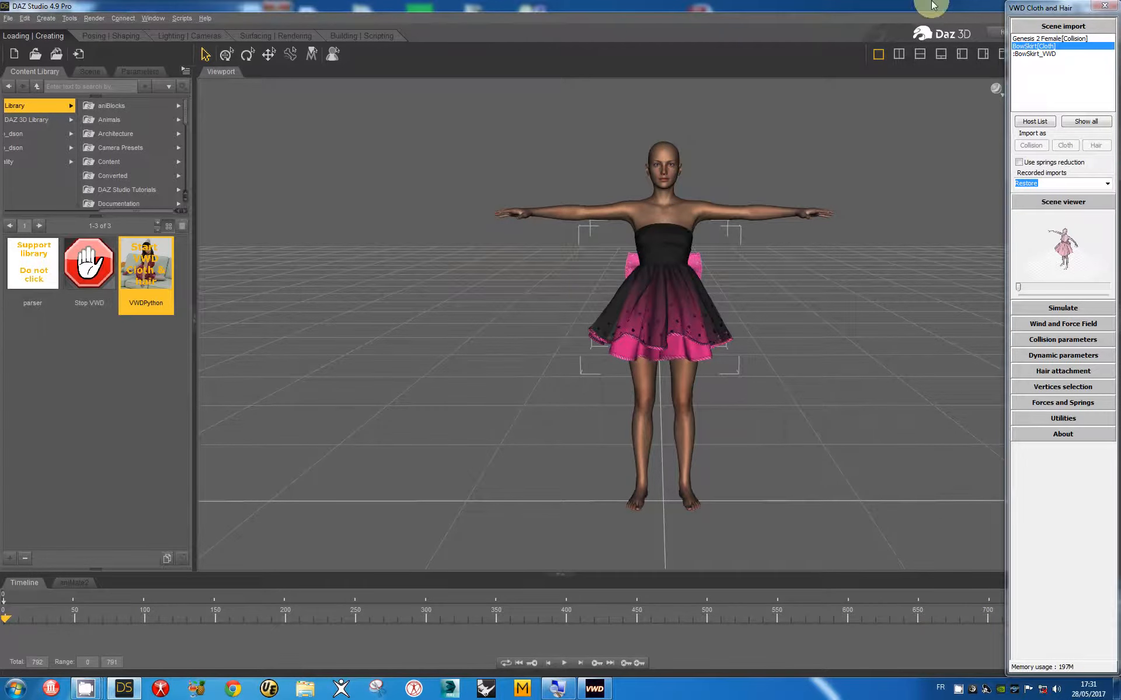
Step: Enlarge the VWD scene viewer to full screen and expand the Vertices selection settings
{"action": "left_click", "coordinate": [1054, 202]}
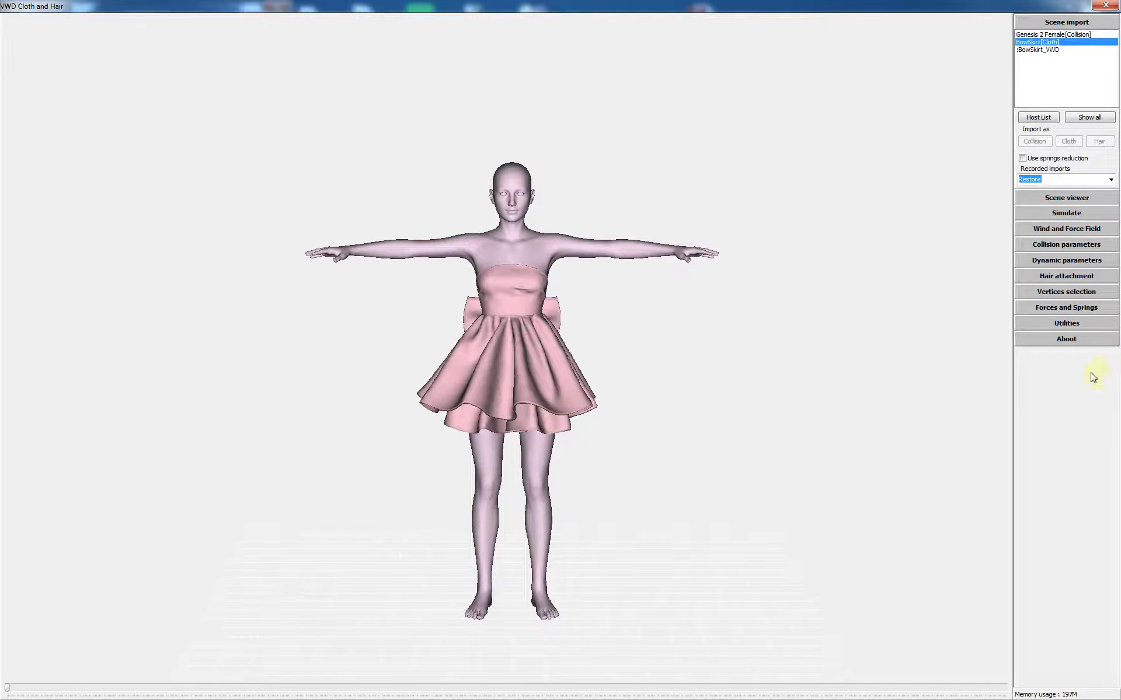
{"action": "left_click", "coordinate": [1053, 306]}
{"action": "scroll", "coordinate": [1114, 606], "scroll_direction": "down", "scroll_amount": 3}
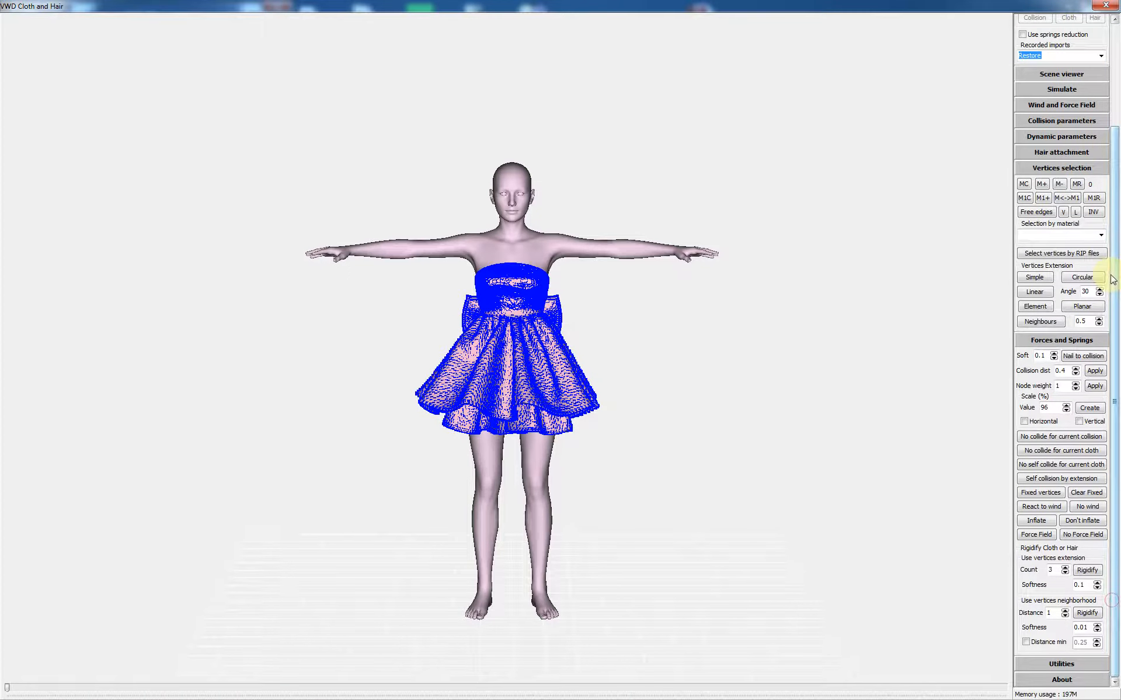
Step: Combine the InSkirt and Skirt_BowSkirt_VWD vertices via memory and apply self collision by extension
{"action": "left_click", "coordinate": [1051, 234]}
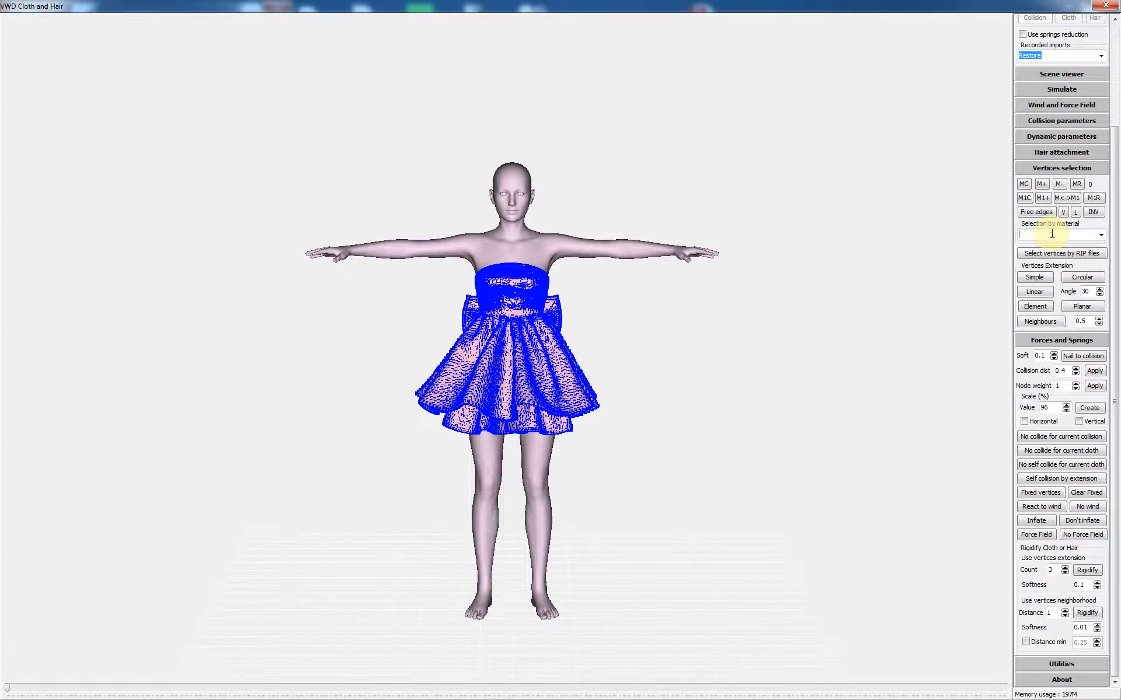
{"action": "scroll", "coordinate": [1051, 234], "scroll_direction": "down", "scroll_amount": 1}
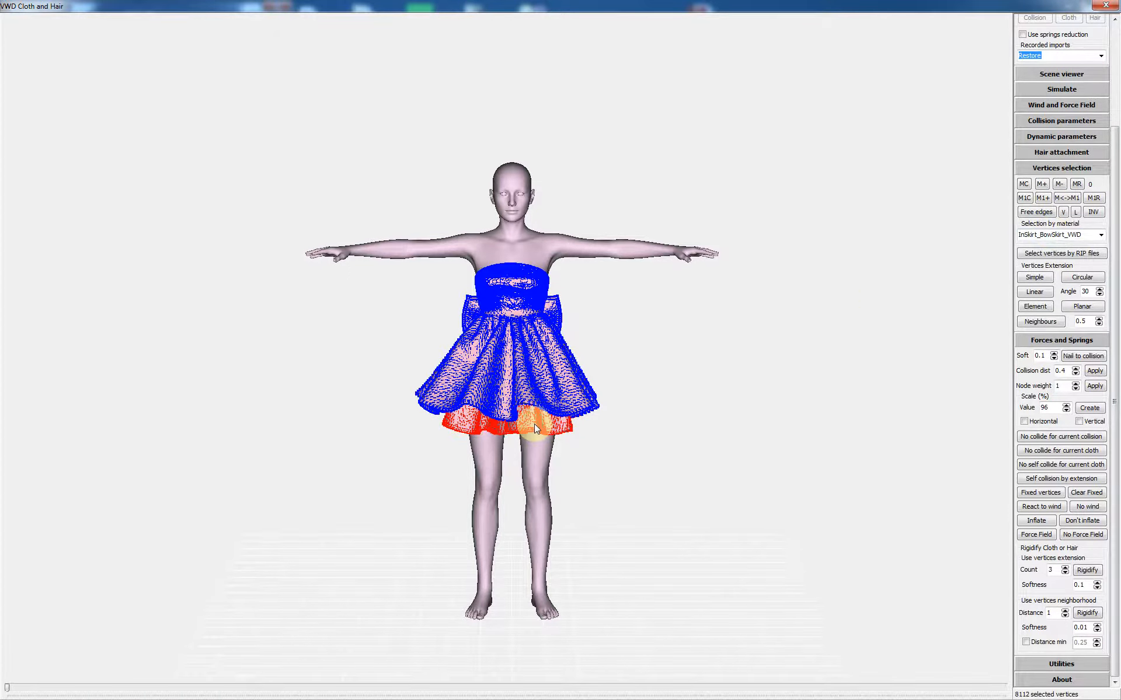
{"action": "left_click", "coordinate": [1042, 183]}
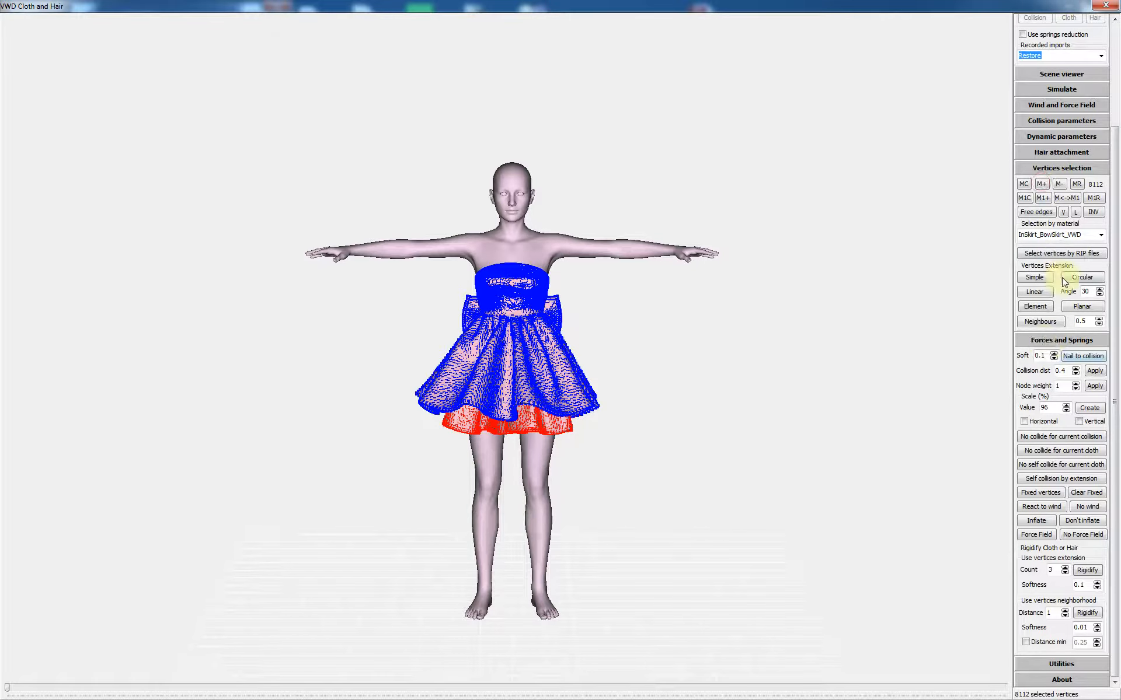
{"action": "left_click", "coordinate": [1060, 234]}
{"action": "scroll", "coordinate": [1060, 234], "scroll_direction": "down", "scroll_amount": 1}
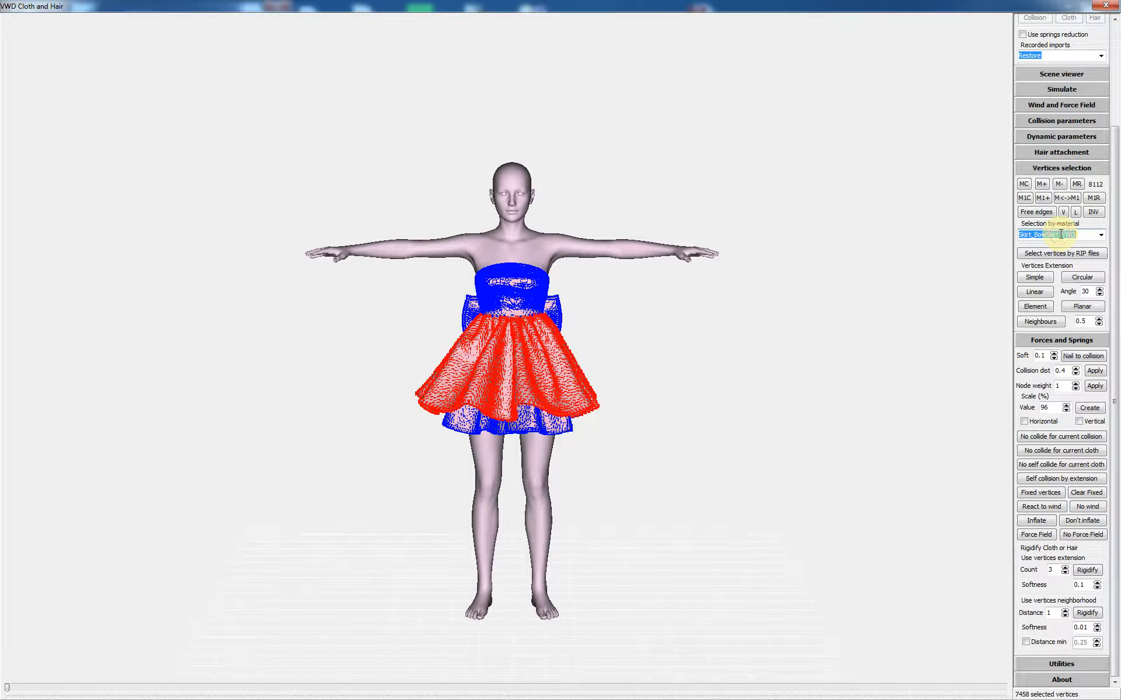
{"action": "left_click", "coordinate": [1042, 184]}
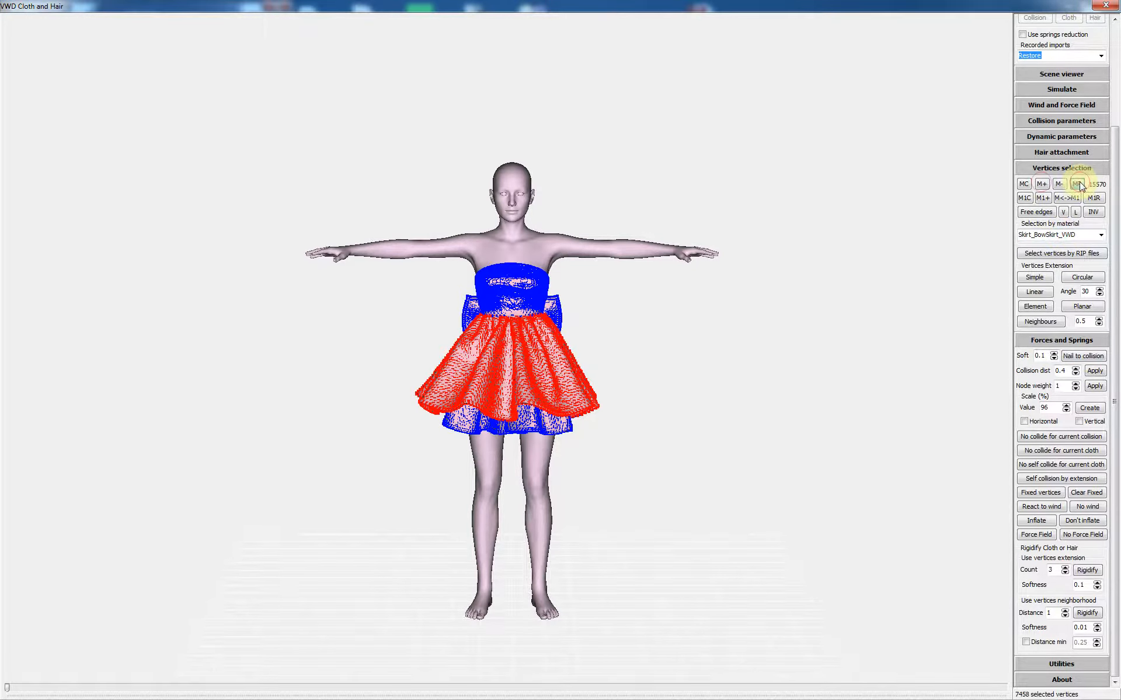
{"action": "left_click", "coordinate": [1077, 184]}
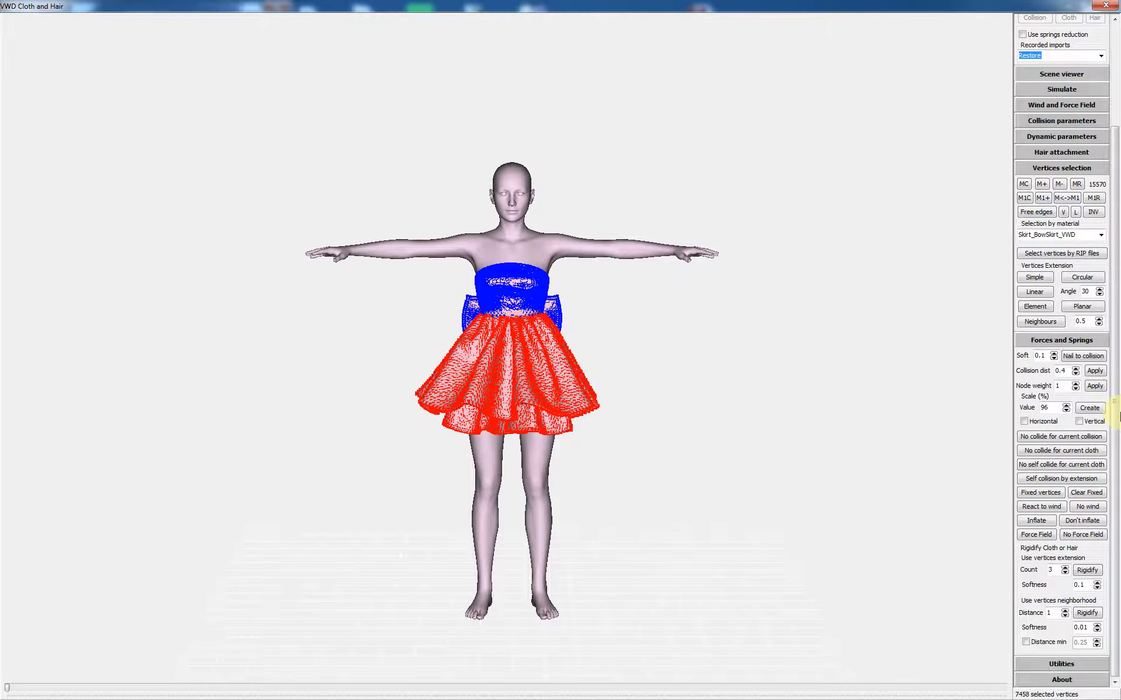
{"action": "left_click", "coordinate": [1057, 479]}
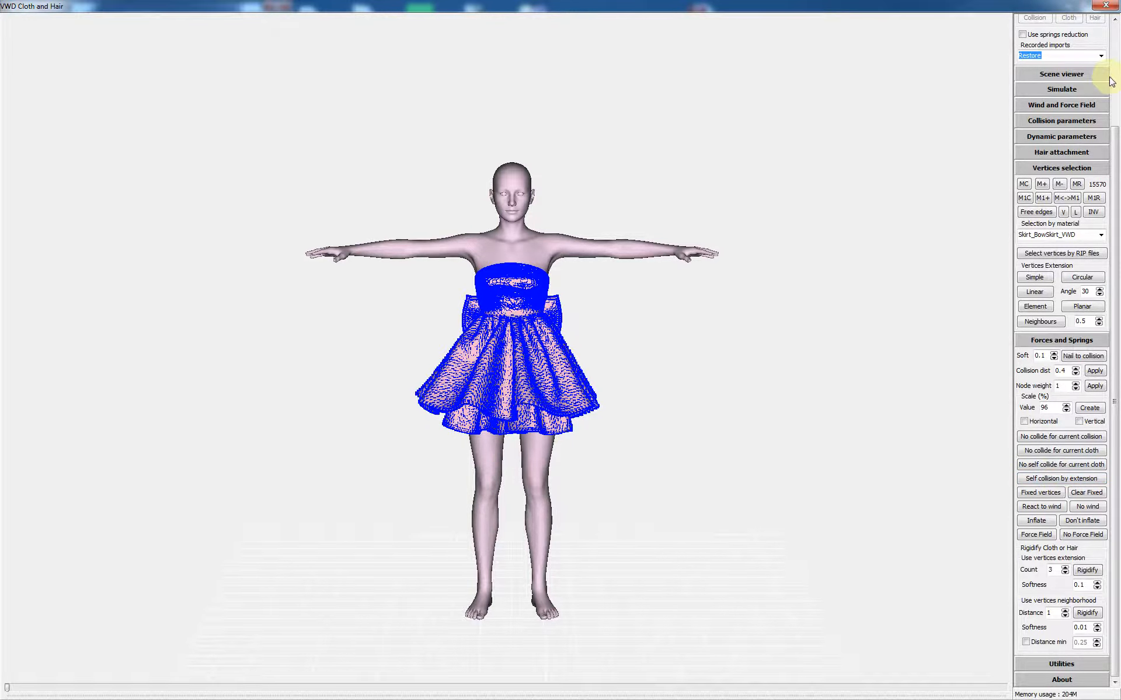
{"action": "left_click", "coordinate": [1059, 89]}
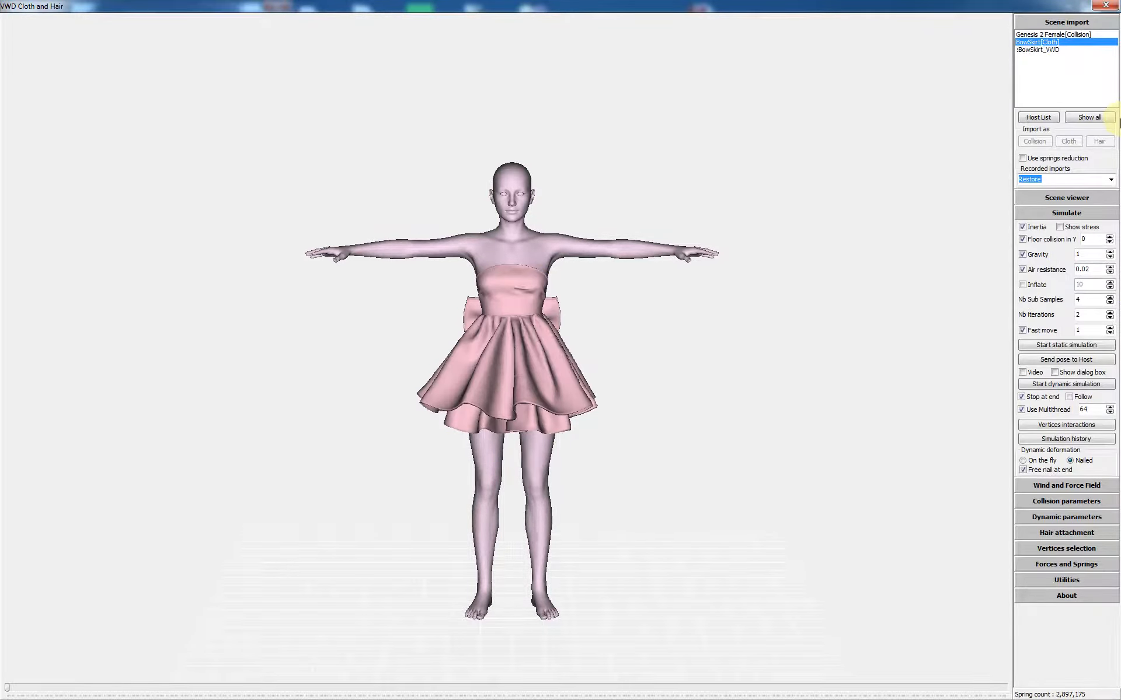
Step: Restart the dynamic simulation and orbit and zoom around the figure as the skirt drapes
{"action": "left_click", "coordinate": [1057, 385]}
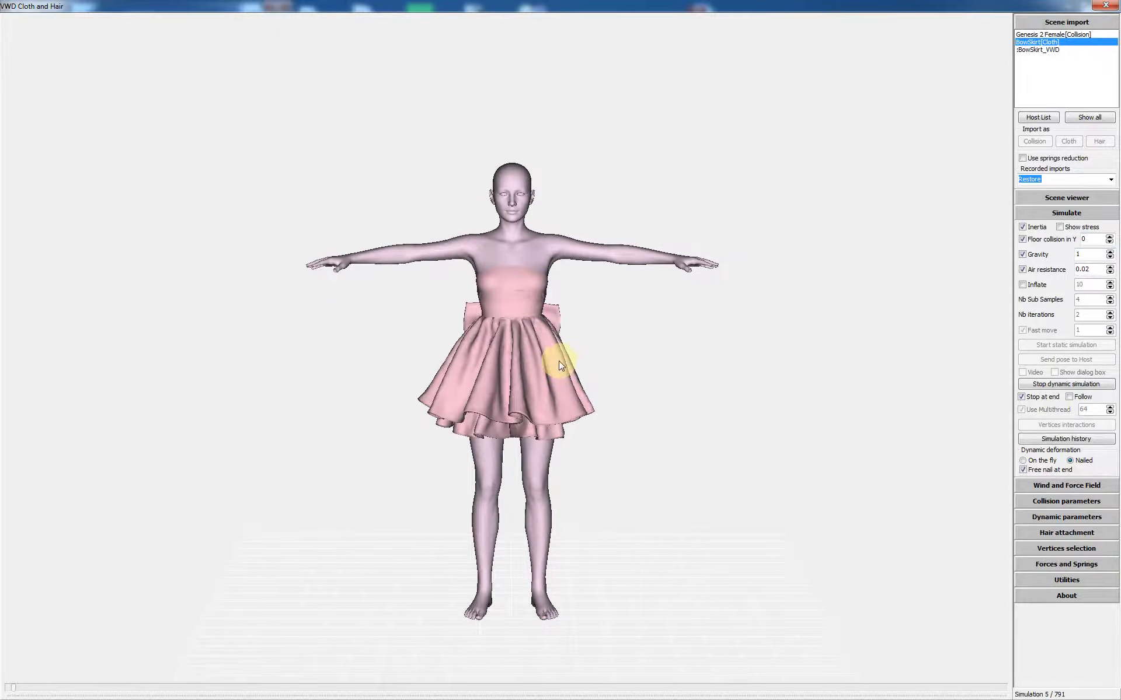
{"action": "left_click_drag", "start_coordinate": [552, 366], "coordinate": [523, 369]}
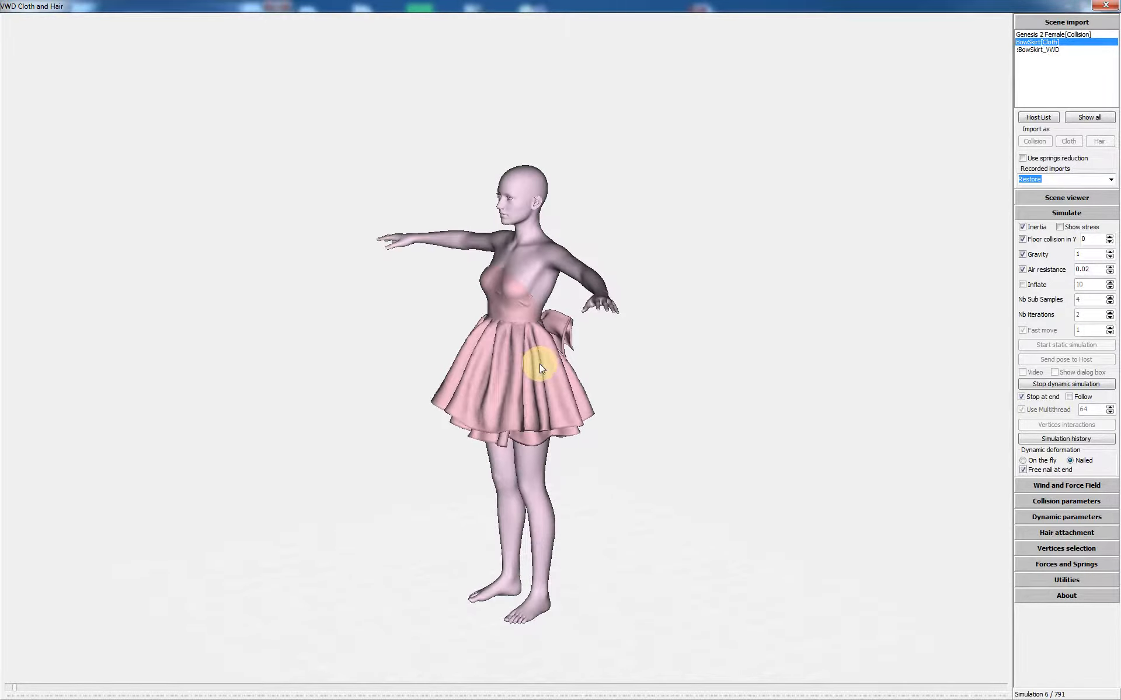
{"action": "left_click_drag", "start_coordinate": [540, 367], "coordinate": [580, 365]}
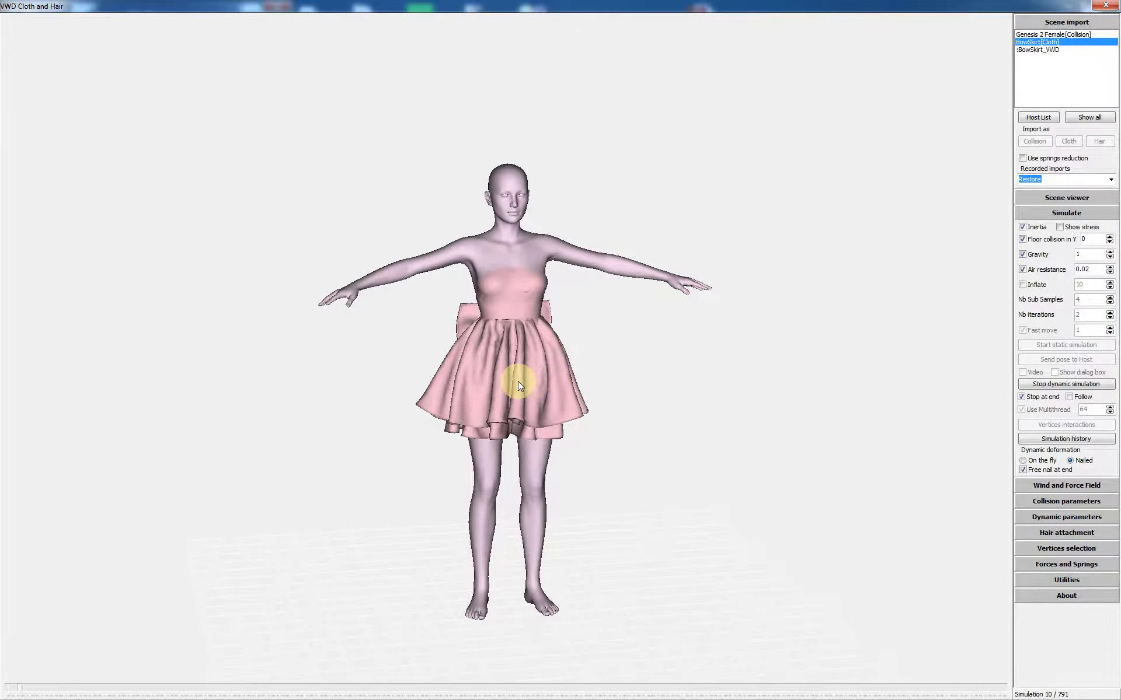
{"action": "mouse_move", "coordinate": [517, 380]}
{"action": "middle_mouse_down"}
{"action": "mouse_move", "coordinate": [586, 378]}
{"action": "mouse_move", "coordinate": [487, 378]}
{"action": "mouse_move", "coordinate": [524, 369]}
{"action": "middle_mouse_up"}
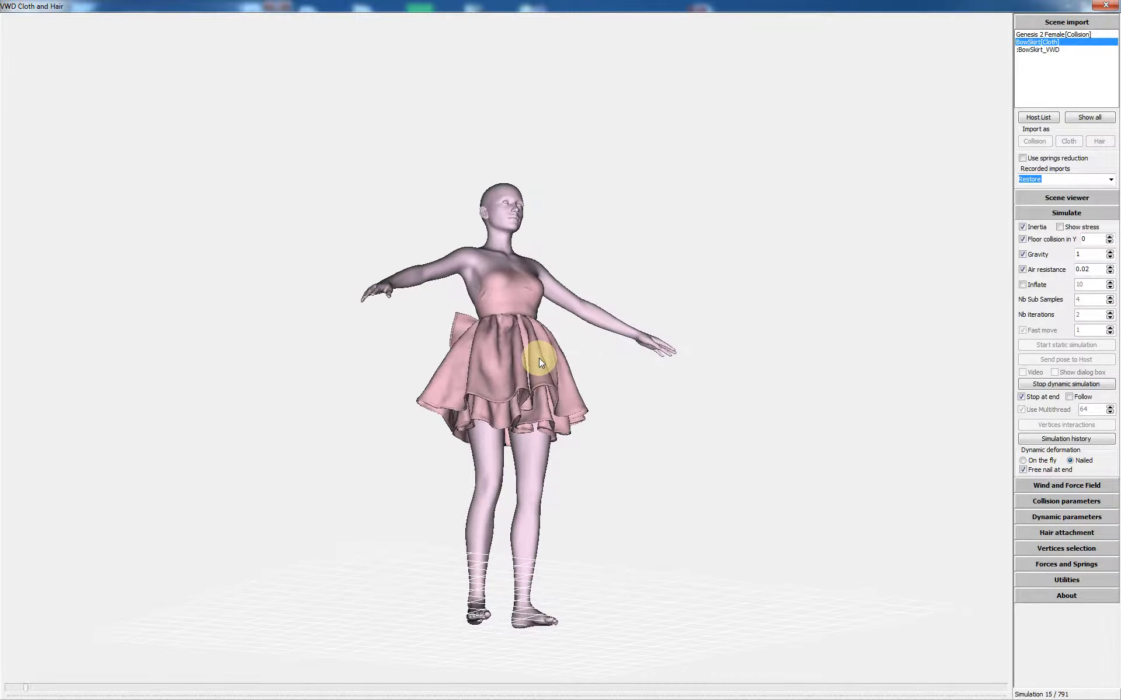
{"action": "mouse_move", "coordinate": [538, 358]}
{"action": "middle_mouse_down"}
{"action": "mouse_move", "coordinate": [518, 384]}
{"action": "mouse_move", "coordinate": [509, 377]}
{"action": "mouse_move", "coordinate": [526, 376]}
{"action": "middle_mouse_up"}
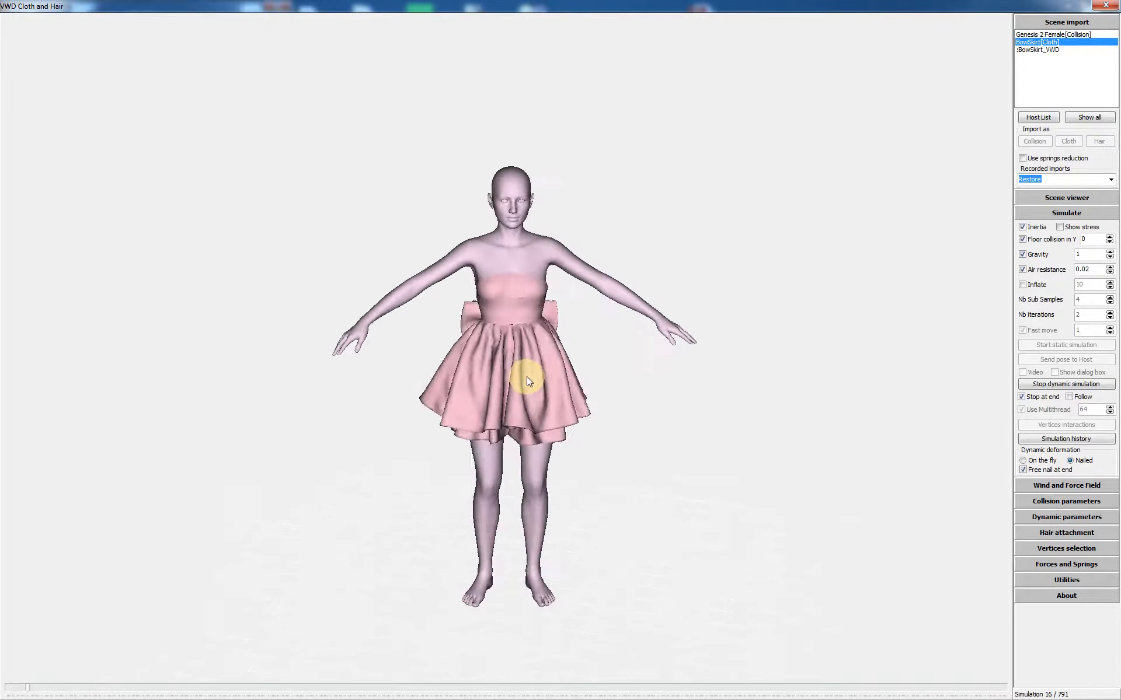
{"action": "scroll", "coordinate": [530, 369], "scroll_direction": "up", "scroll_amount": 5}
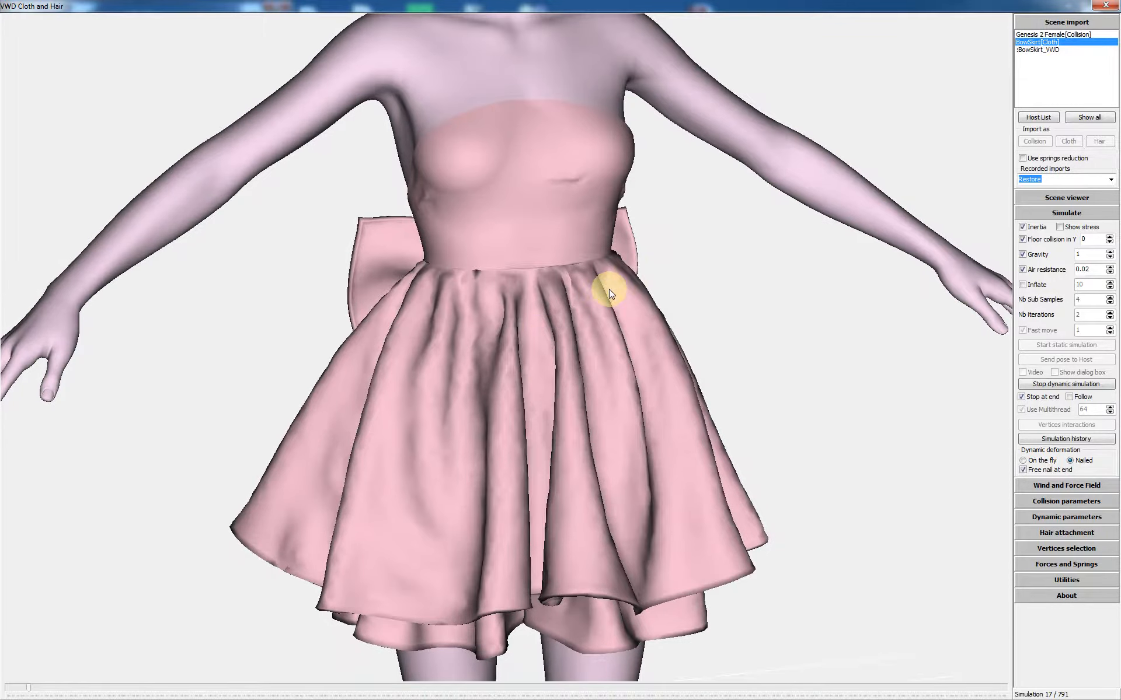
{"action": "mouse_move", "coordinate": [548, 324]}
{"action": "middle_mouse_down"}
{"action": "mouse_move", "coordinate": [530, 326]}
{"action": "mouse_move", "coordinate": [564, 318]}
{"action": "middle_mouse_up"}
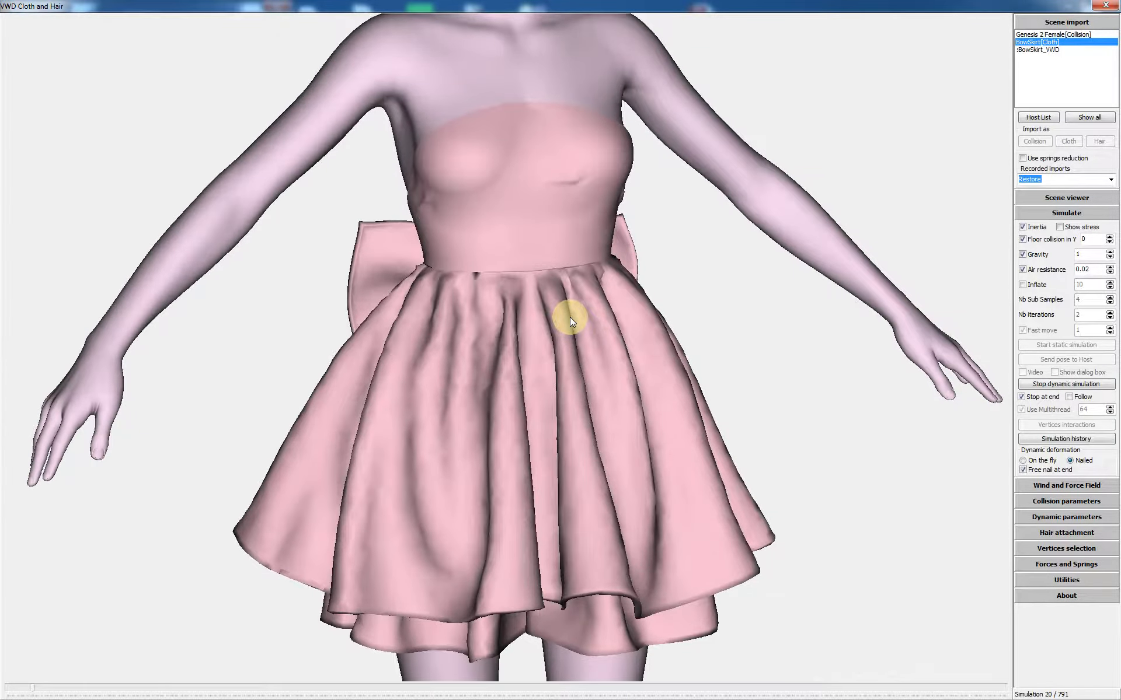
{"action": "scroll", "coordinate": [555, 324], "scroll_direction": "down", "scroll_amount": 5}
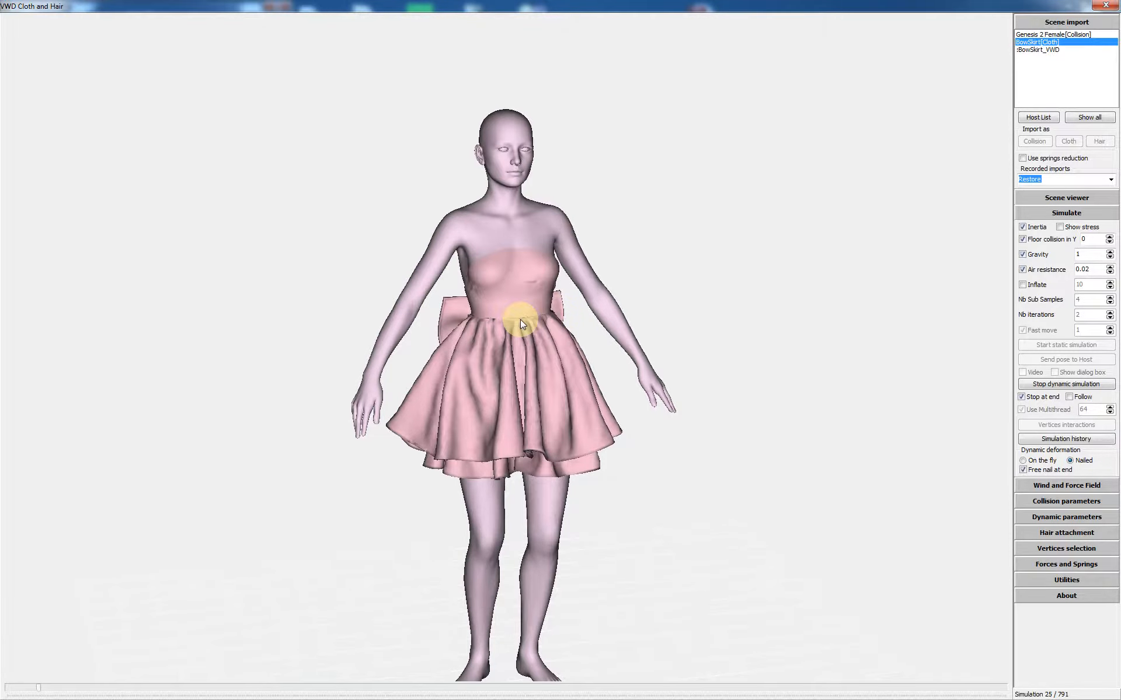
{"action": "scroll", "coordinate": [520, 320], "scroll_direction": "up", "scroll_amount": 3}
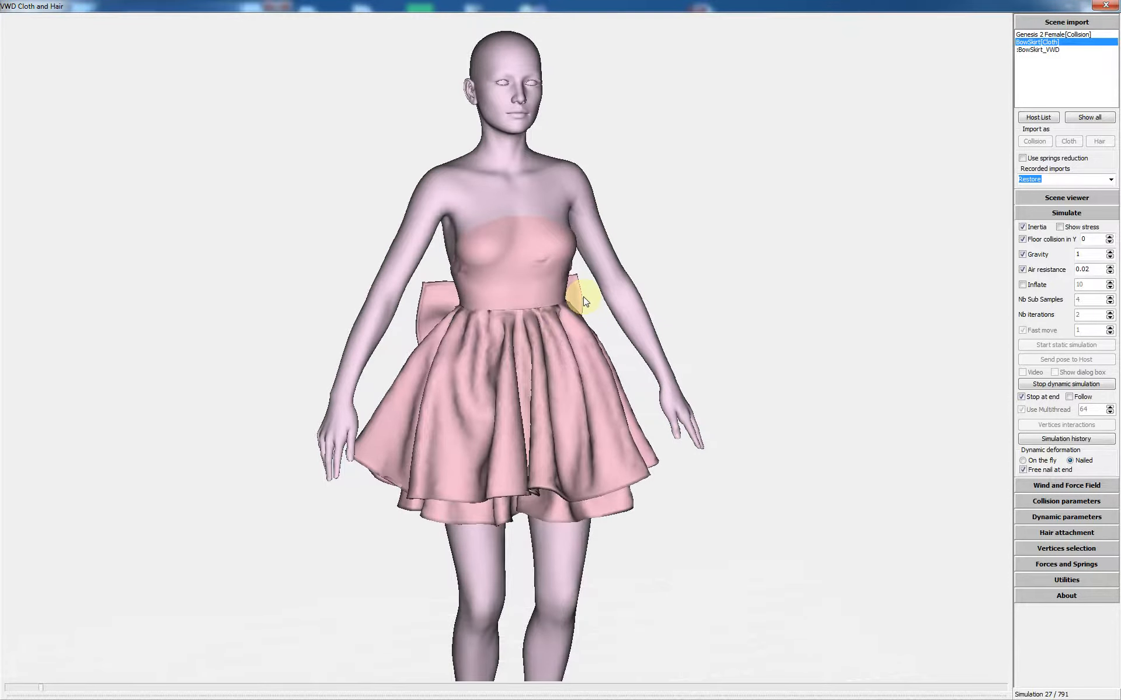
{"action": "scroll", "coordinate": [584, 297], "scroll_direction": "up", "scroll_amount": 2}
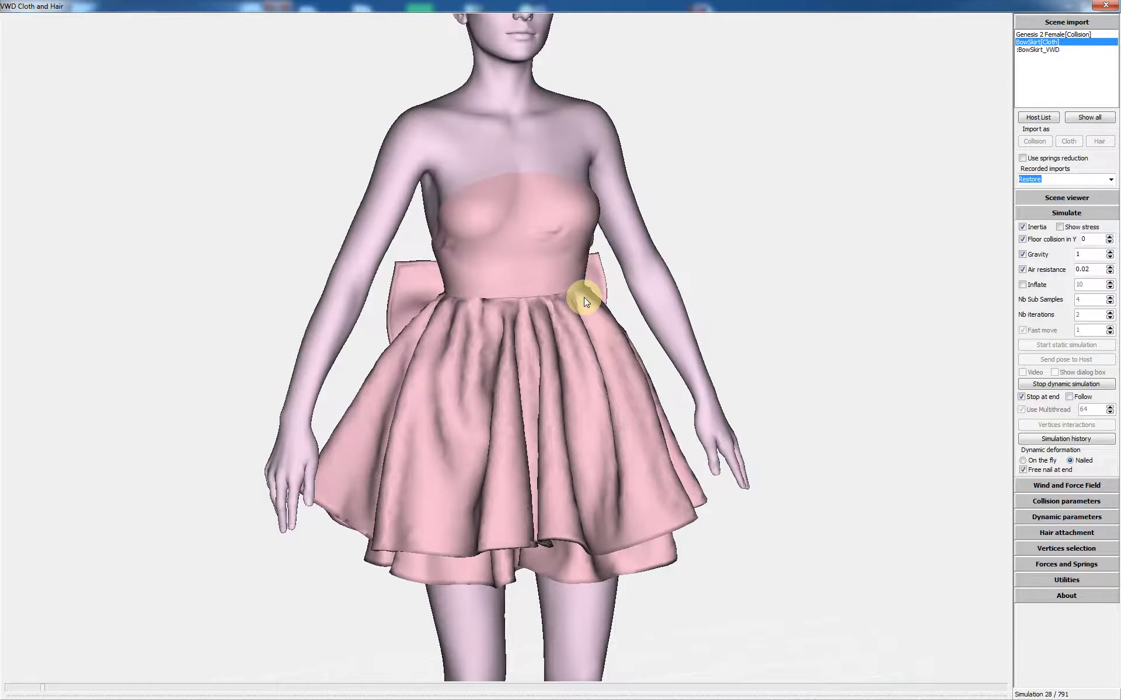
{"action": "scroll", "coordinate": [569, 334], "scroll_direction": "down", "scroll_amount": 3}
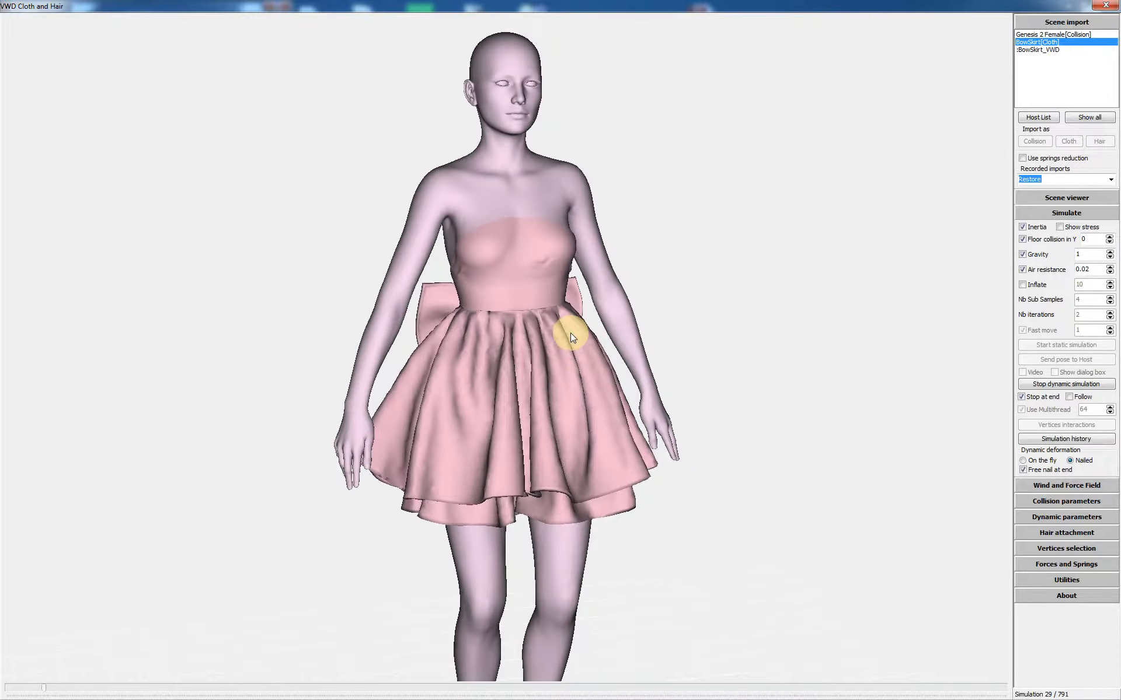
{"action": "scroll", "coordinate": [569, 332], "scroll_direction": "down", "scroll_amount": 1}
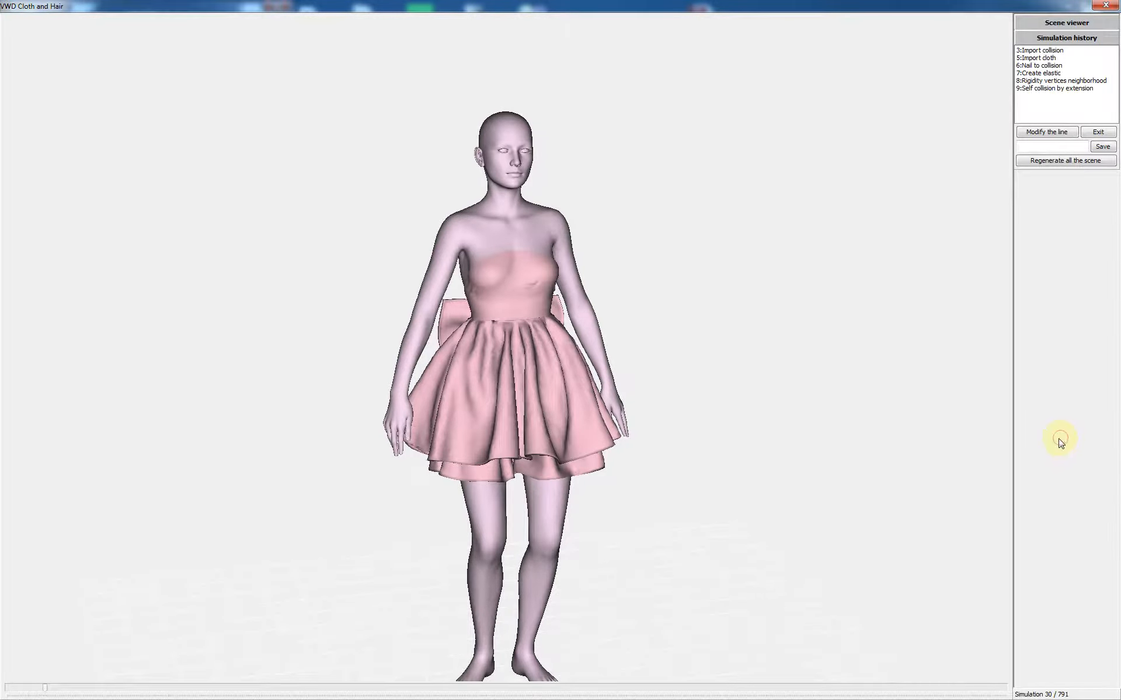
Step: Delete the '9:Self collision by extension' history step and regenerate the whole scene
{"action": "left_click", "coordinate": [1047, 89]}
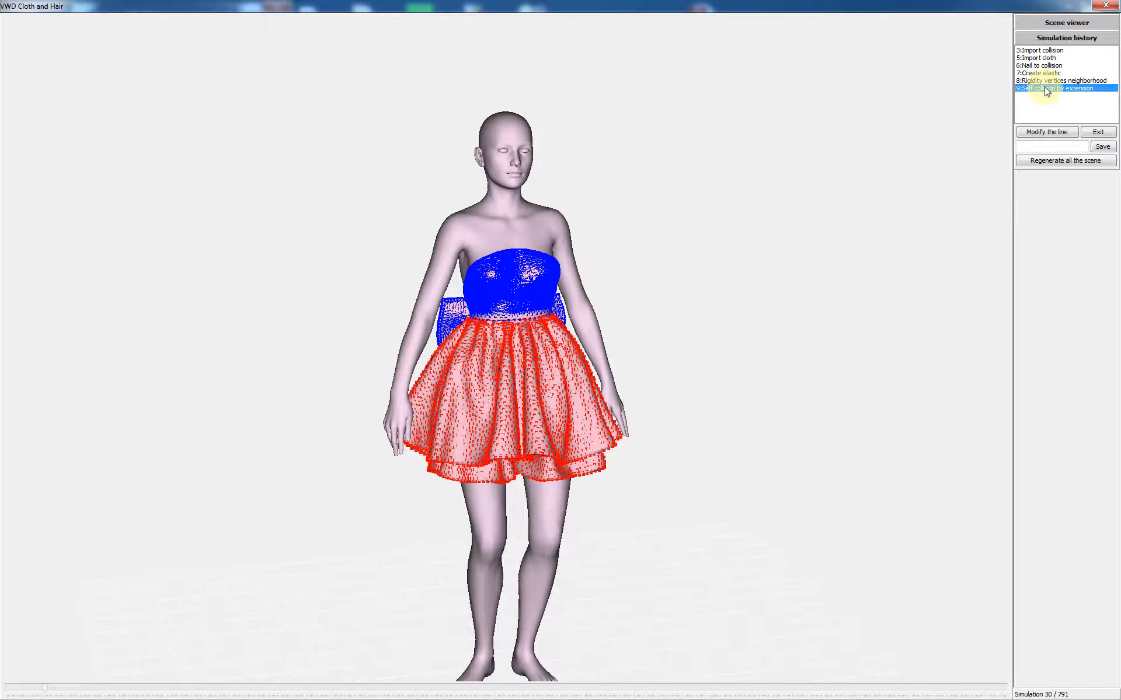
{"action": "key", "text": "Delete"}
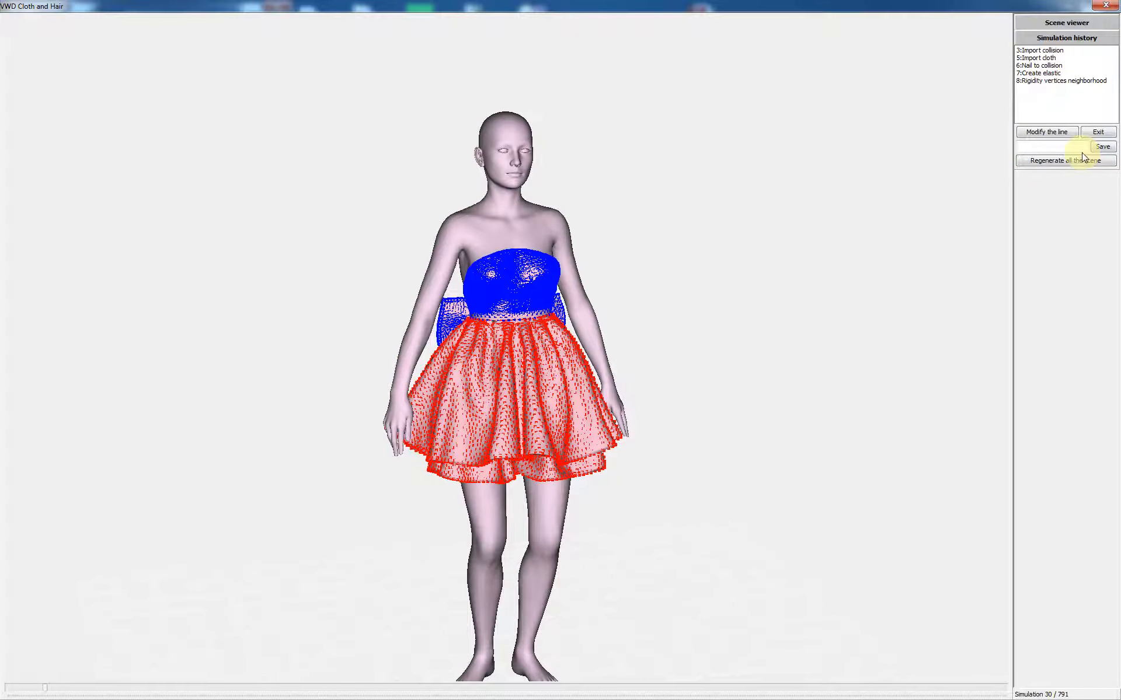
{"action": "left_click", "coordinate": [1063, 160]}
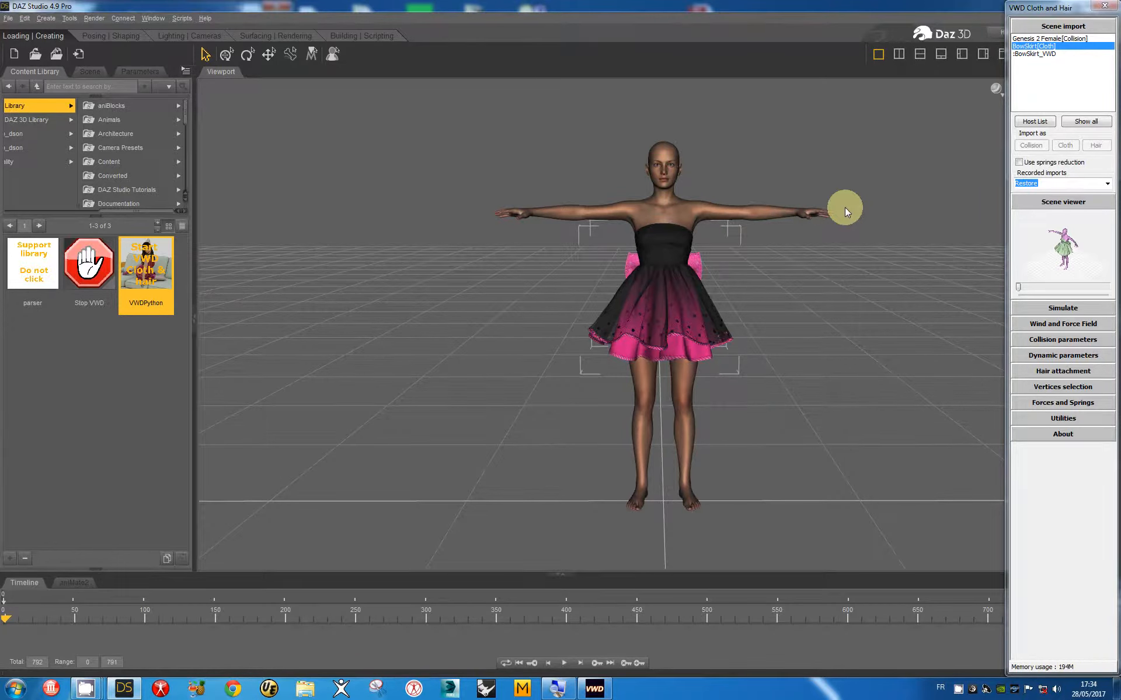
Step: Maximize the VWD scene viewer to show the regenerated dress on the T-posed figure
{"action": "left_click", "coordinate": [1053, 202]}
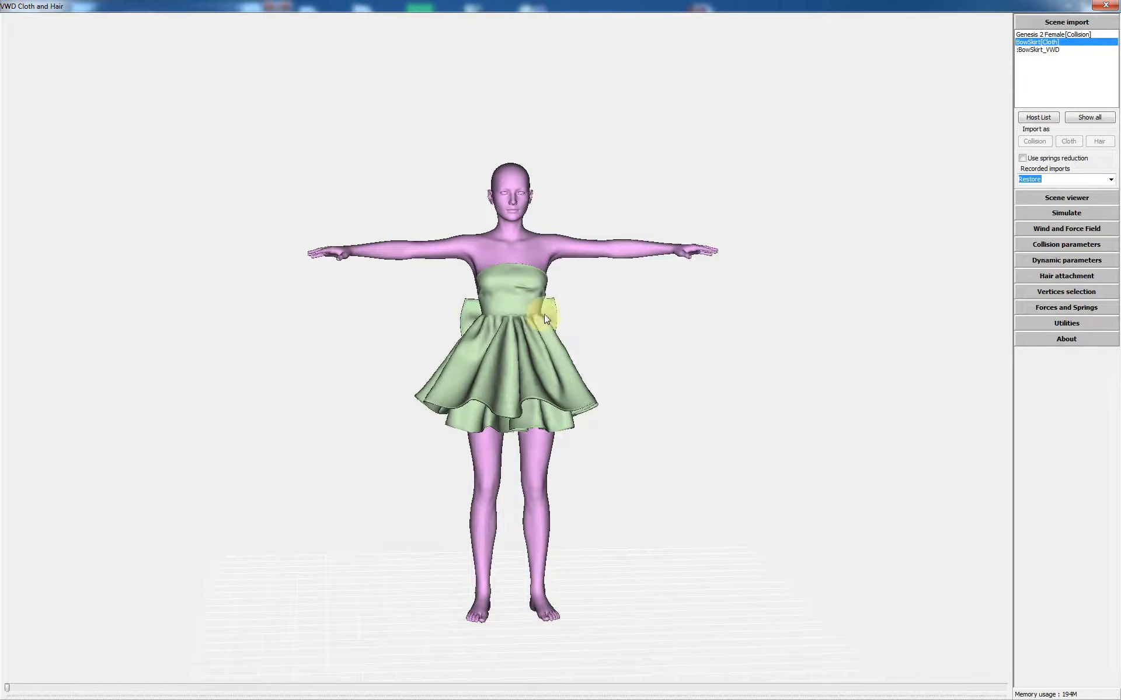
Step: Store the InSkirt and Skirt_BowSkirt_VWD material vertices in memory and recall them together
{"action": "left_click", "coordinate": [1058, 308]}
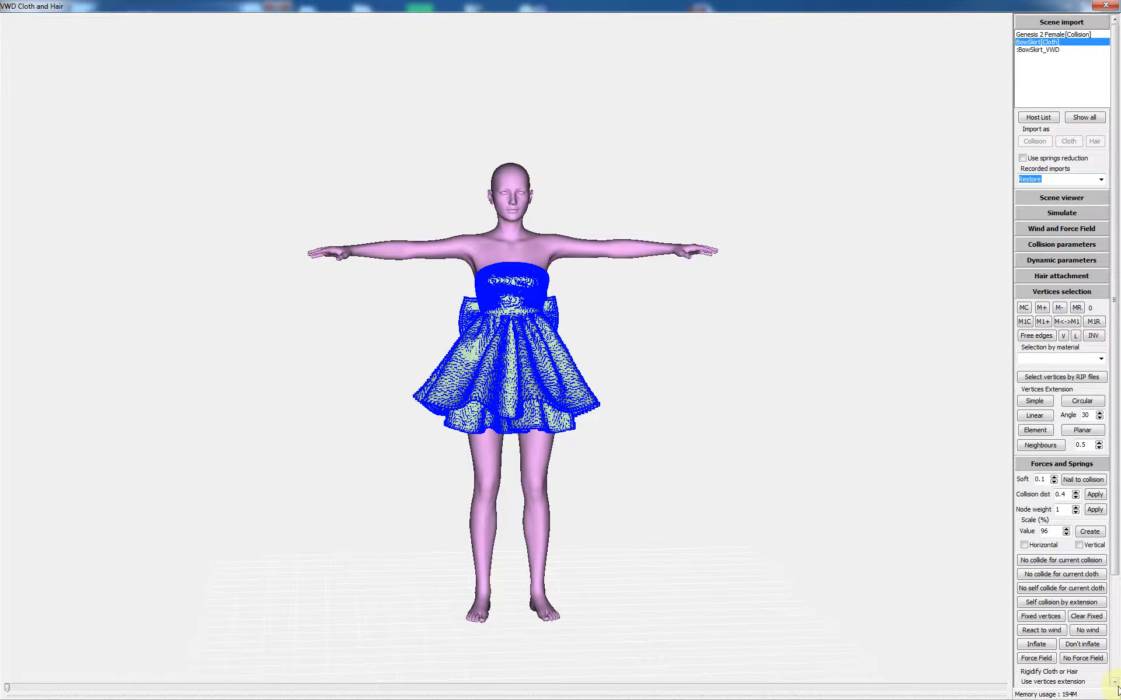
{"action": "left_click", "coordinate": [1115, 665]}
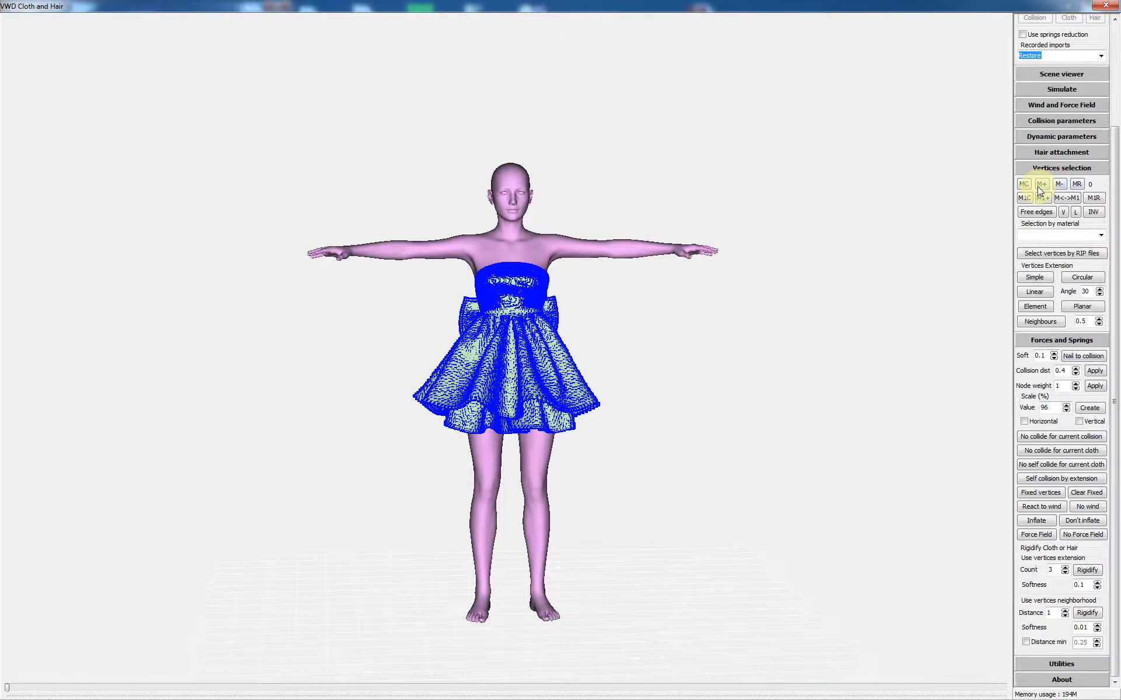
{"action": "left_click", "coordinate": [1047, 234]}
{"action": "scroll", "coordinate": [1048, 234], "scroll_direction": "down", "scroll_amount": 1}
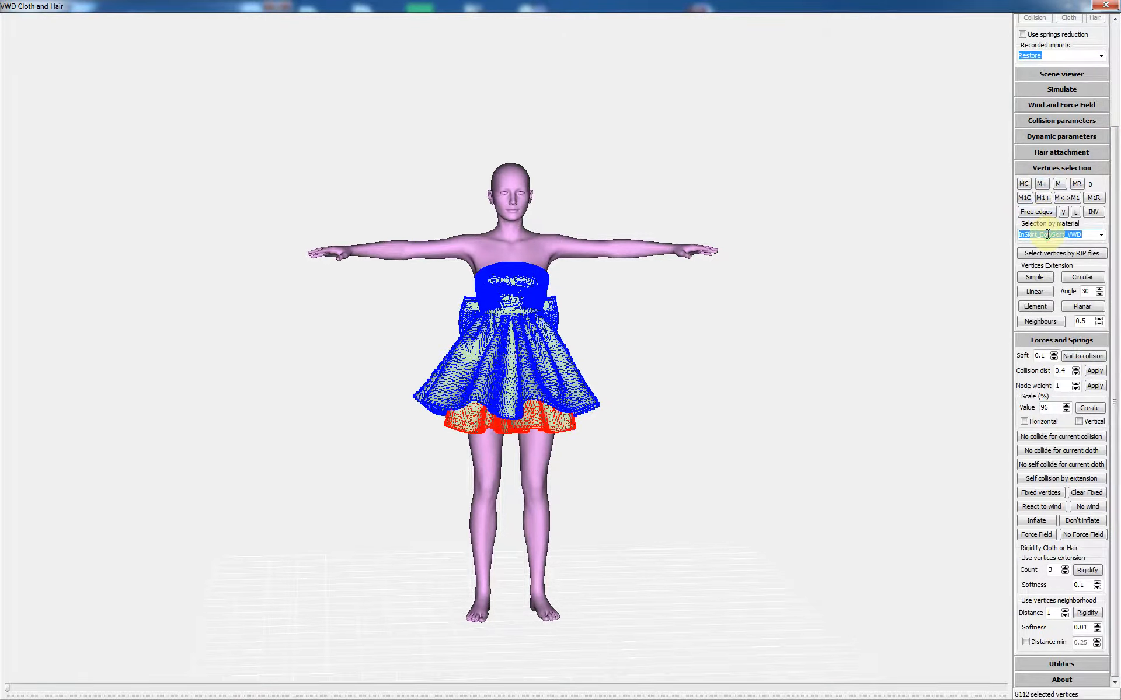
{"action": "left_click", "coordinate": [1047, 234]}
{"action": "left_click", "coordinate": [1042, 185]}
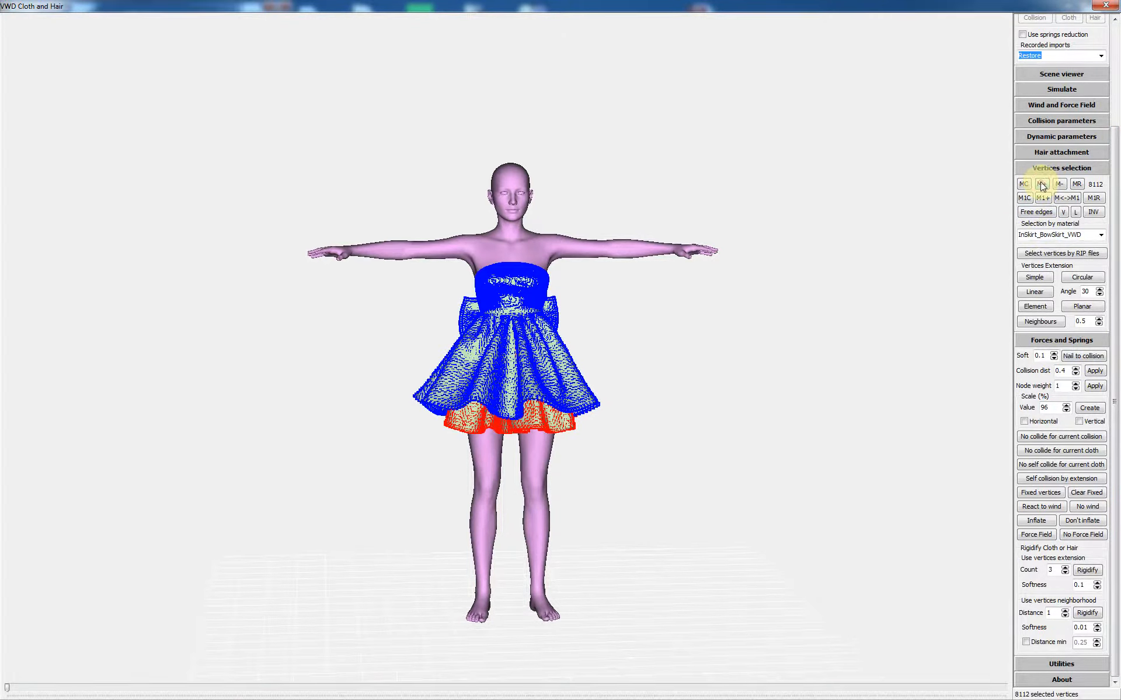
{"action": "left_click", "coordinate": [1058, 235]}
{"action": "scroll", "coordinate": [1058, 235], "scroll_direction": "down", "scroll_amount": 1}
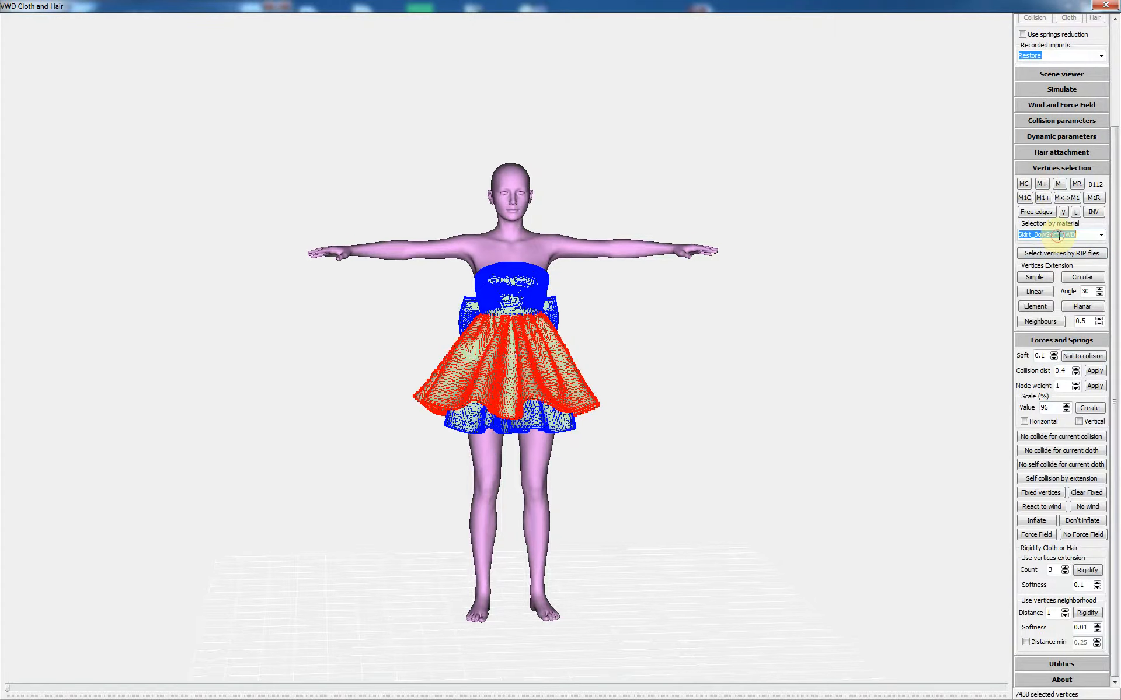
{"action": "left_click", "coordinate": [1042, 198]}
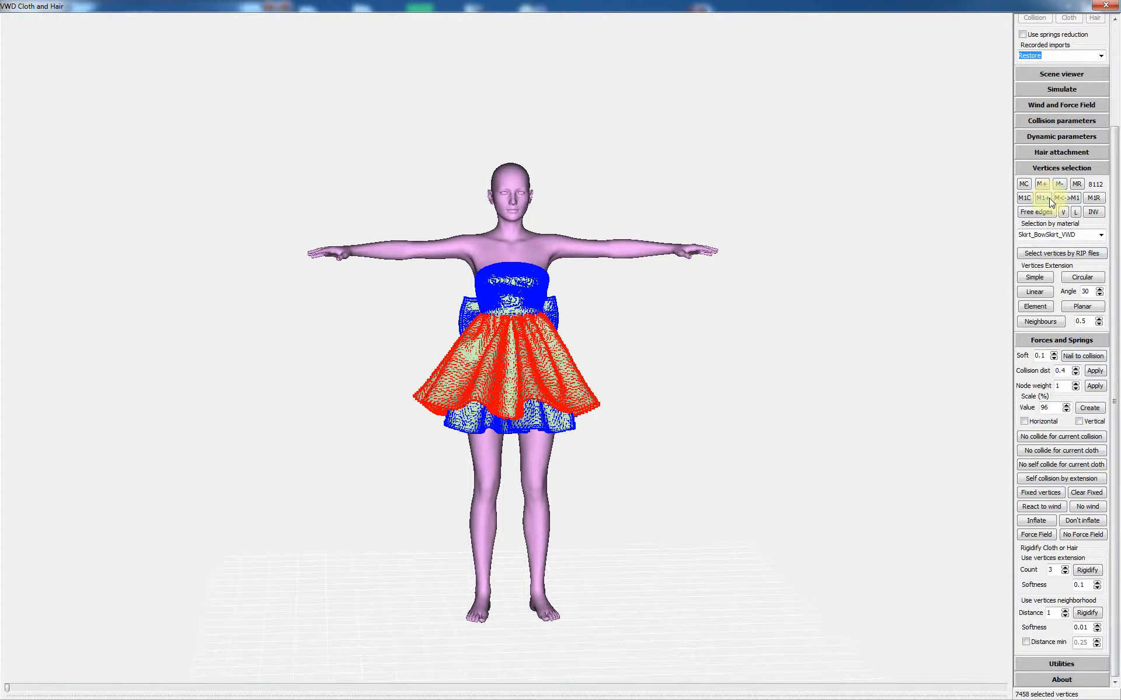
{"action": "left_click", "coordinate": [1043, 185]}
{"action": "left_click", "coordinate": [1077, 184]}
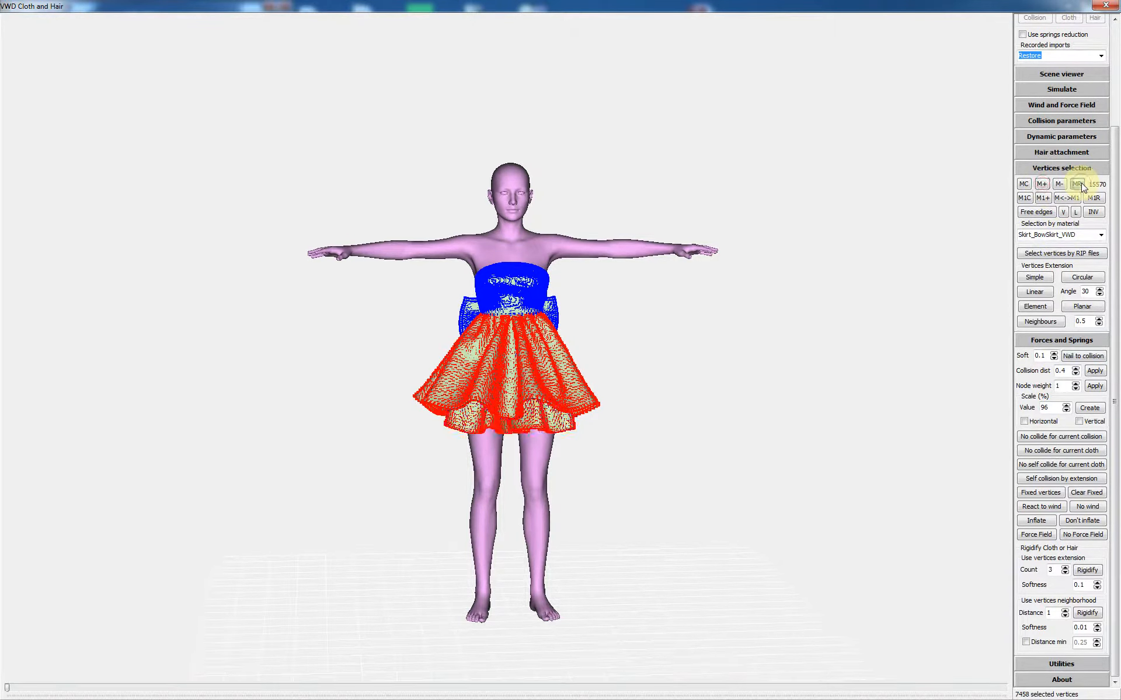
Step: Clear the selection, recall the stored skirt vertices, and reduce them to the 767 free-edge vertices
{"action": "middle_click_drag", "start_coordinate": [678, 299], "coordinate": [686, 298]}
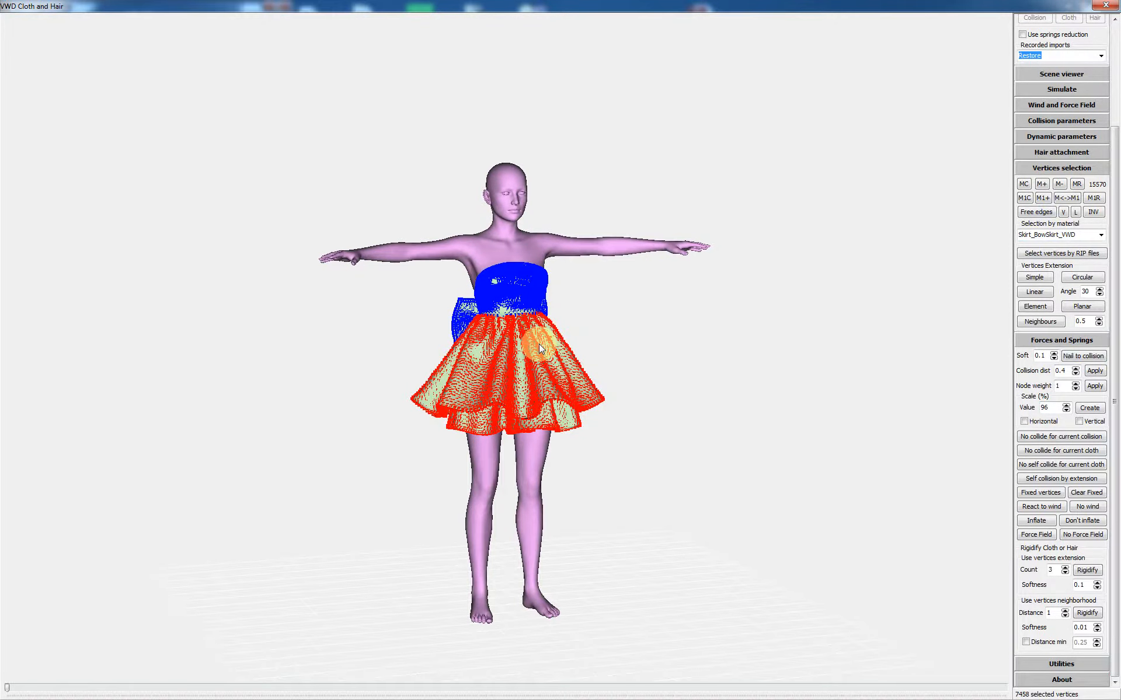
{"action": "left_click", "coordinate": [732, 342]}
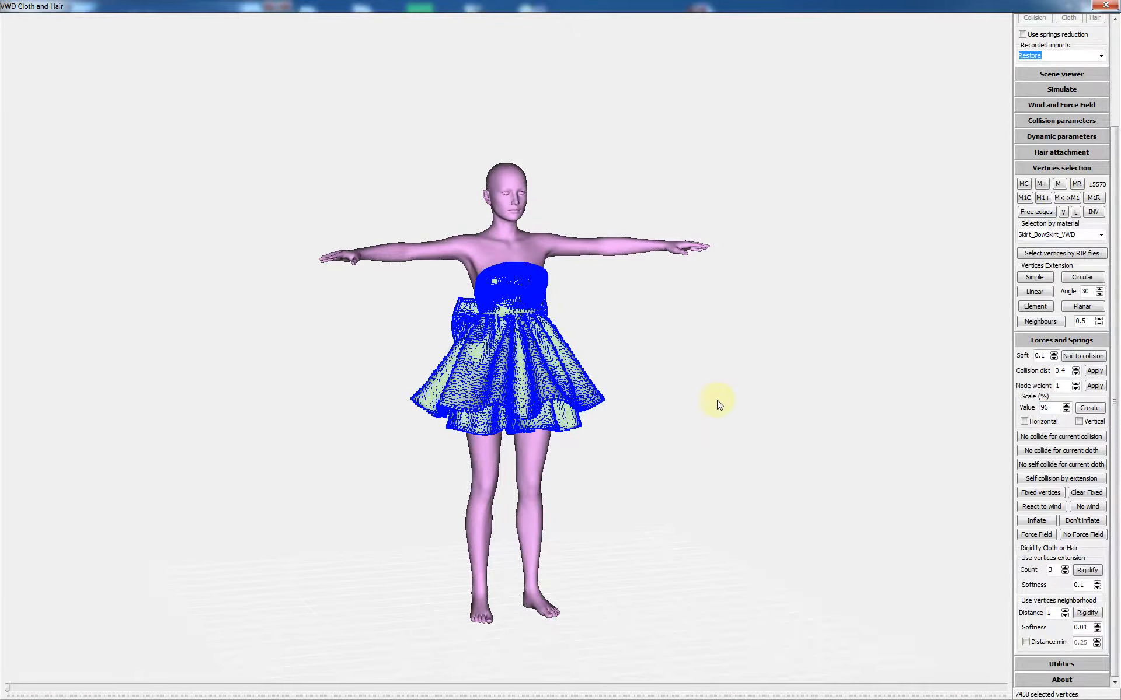
{"action": "left_click", "coordinate": [1076, 184]}
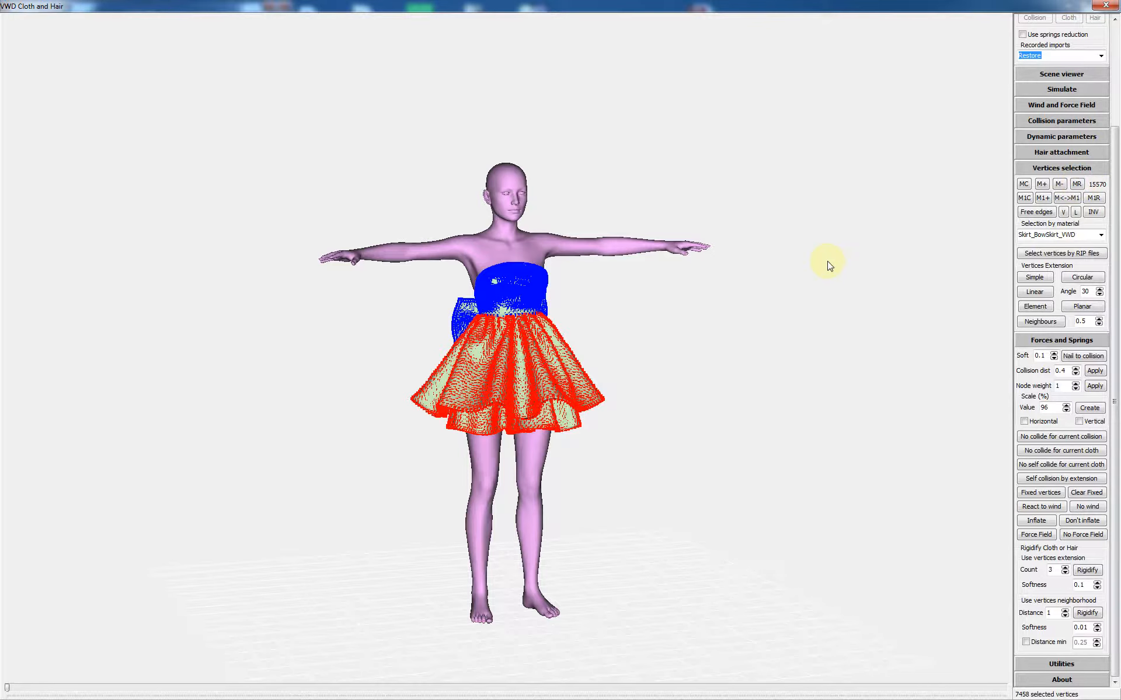
{"action": "left_click", "coordinate": [1035, 213]}
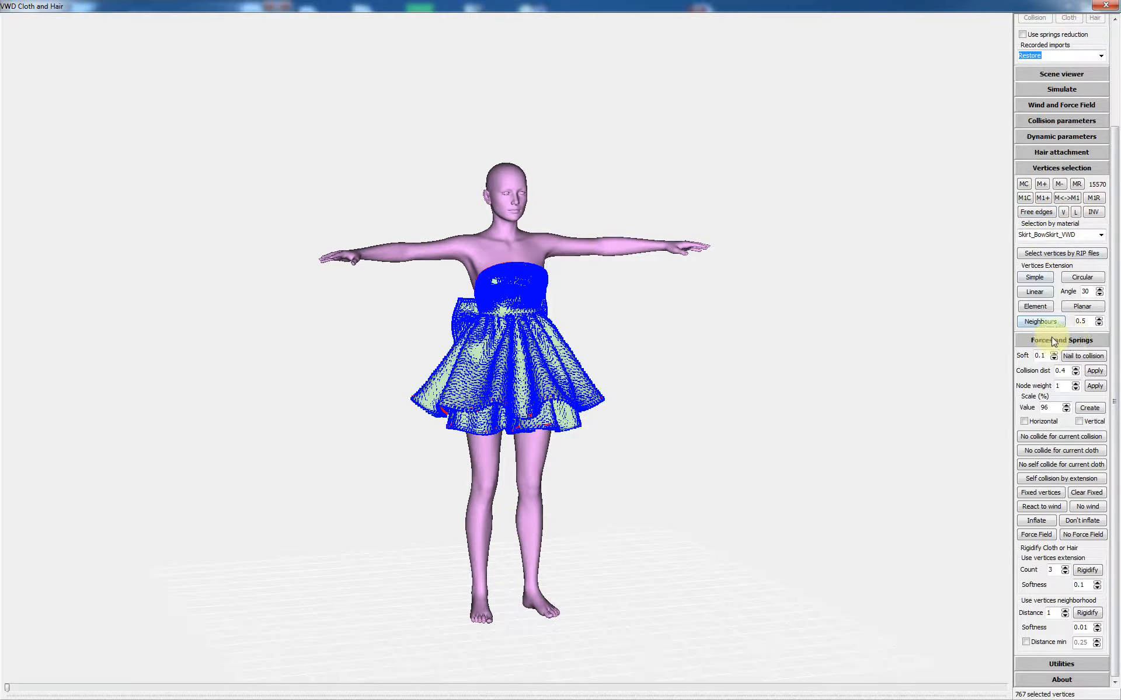
Step: Grow the free-edge selection three times, then box-deselect the hem vertices, leaving 4756 selected
{"action": "left_click", "coordinate": [1038, 322]}
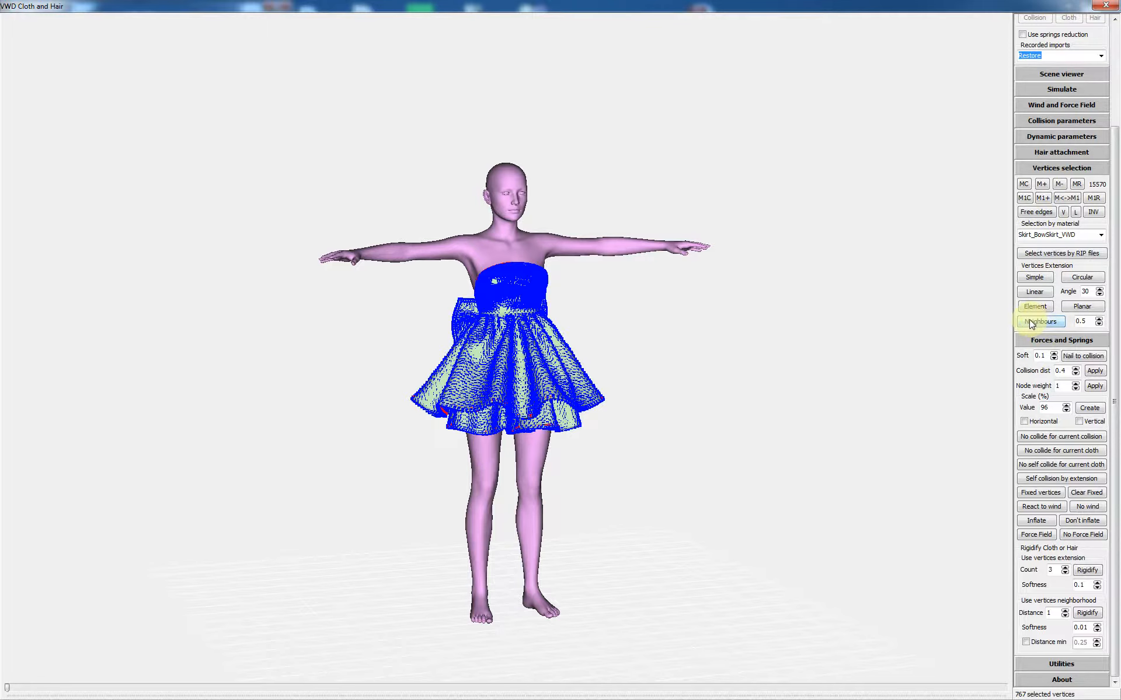
{"action": "left_click", "coordinate": [1040, 324]}
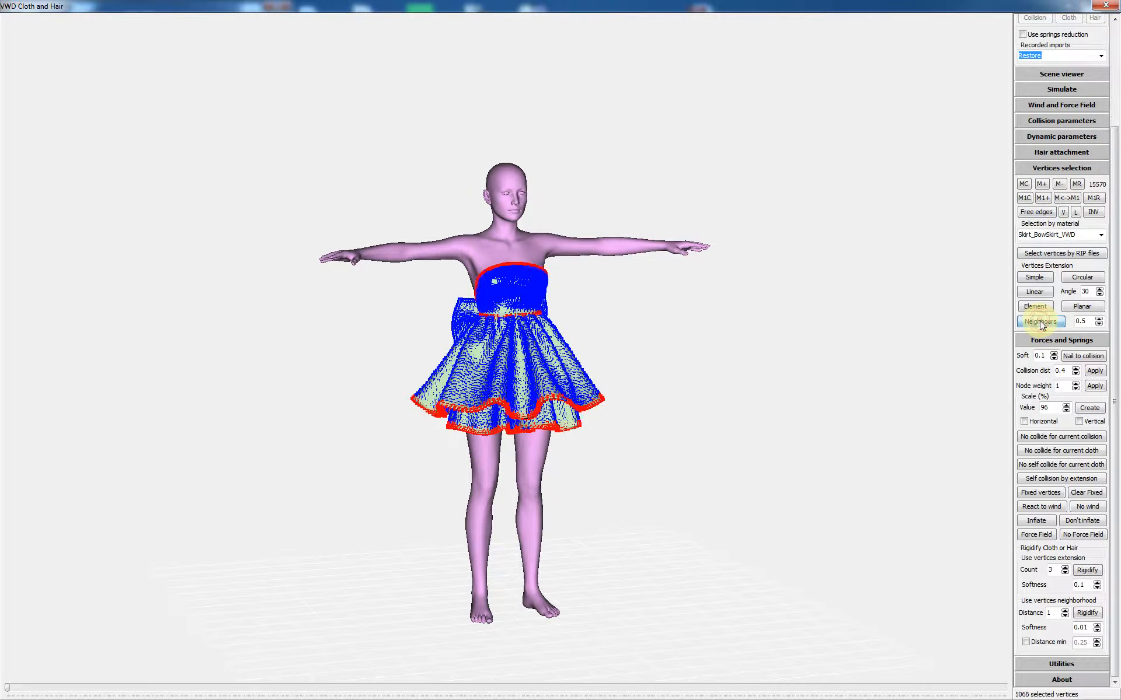
{"action": "left_click", "coordinate": [1040, 323]}
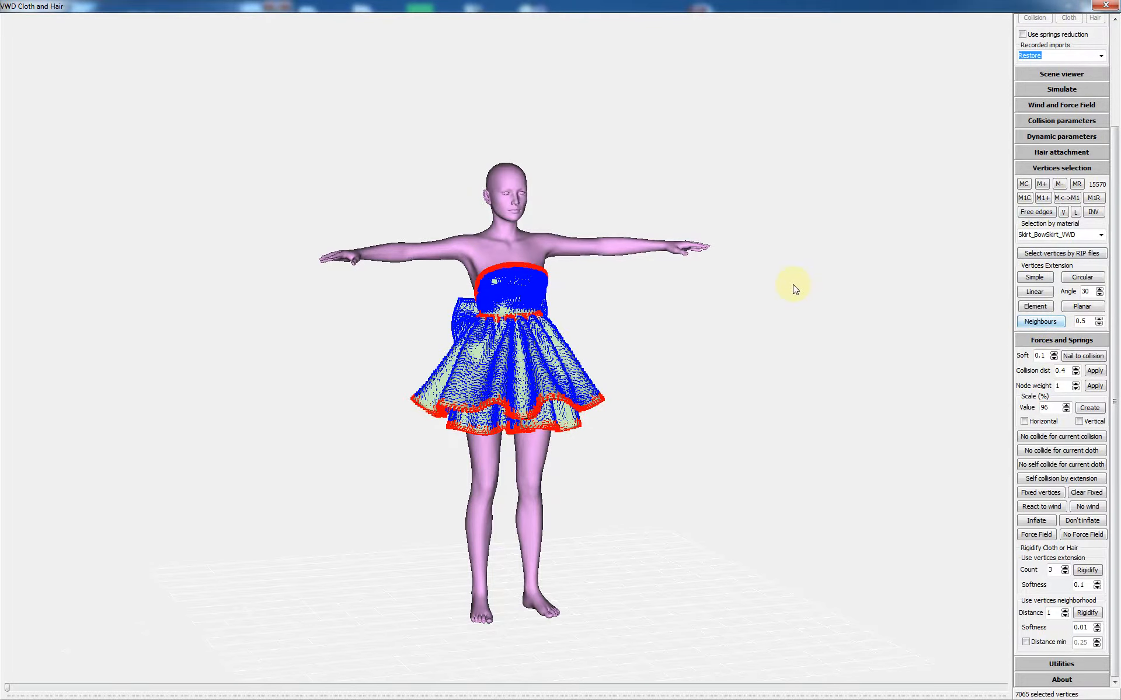
{"action": "middle_click_drag", "start_coordinate": [792, 283], "coordinate": [812, 283]}
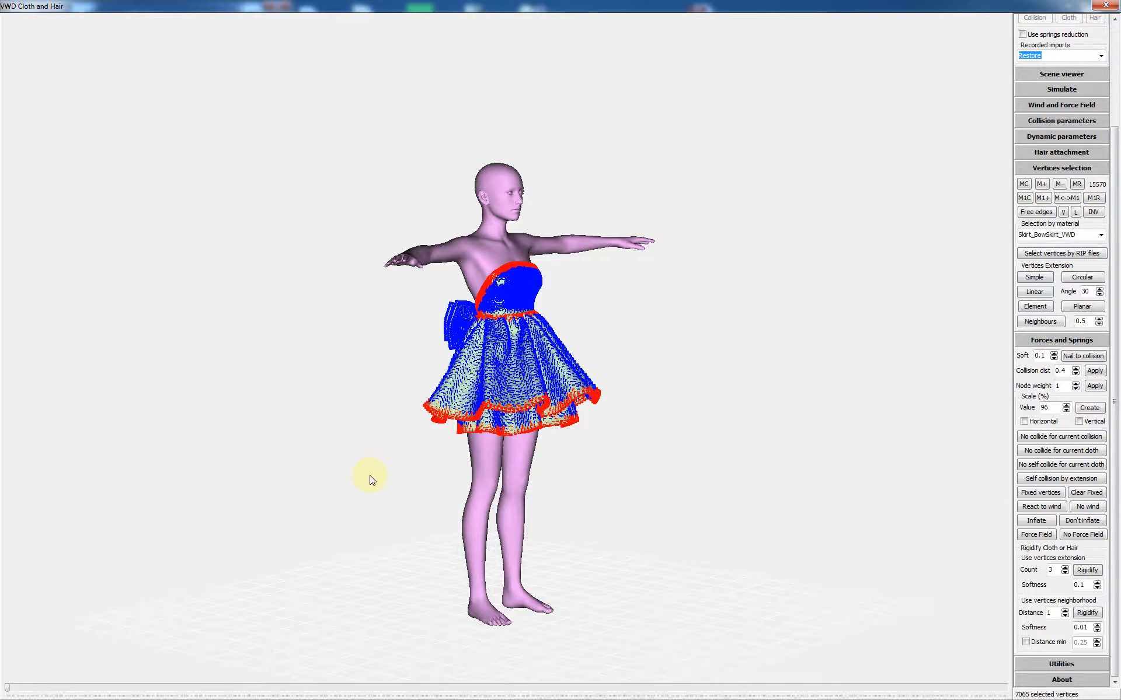
{"action": "left_click_drag", "start_coordinate": [368, 474], "coordinate": [675, 355]}
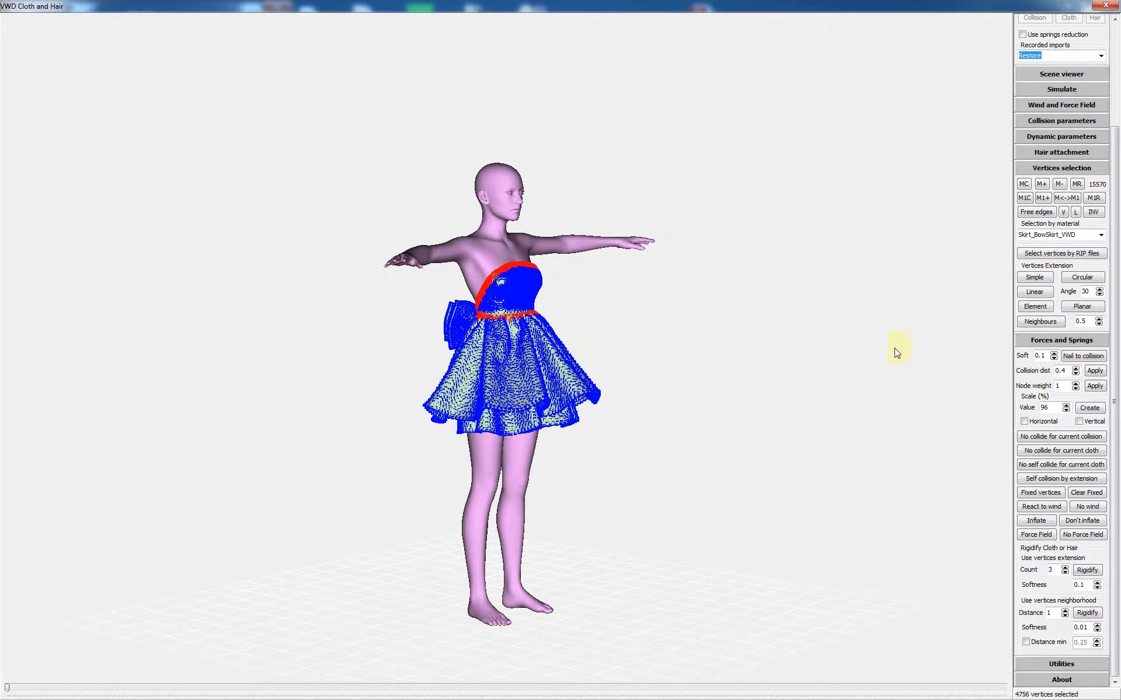
{"action": "middle_click_drag", "start_coordinate": [737, 286], "coordinate": [709, 288]}
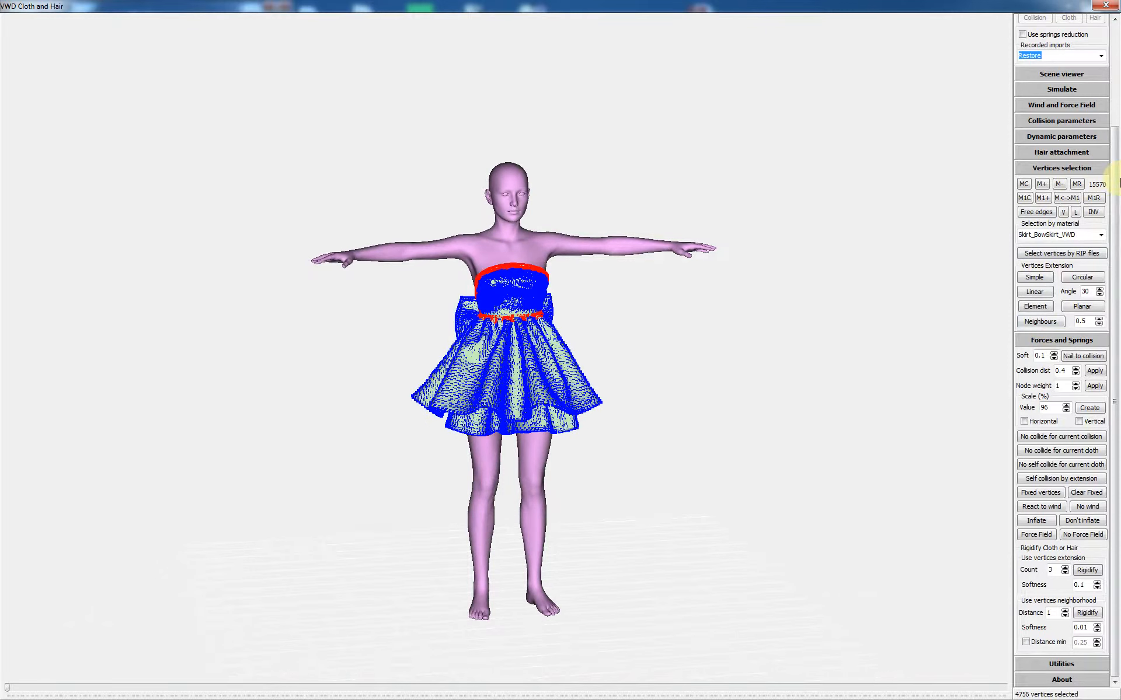
Step: Select the 4756 stored skirt vertices using M- then MR
{"action": "left_click", "coordinate": [1060, 186]}
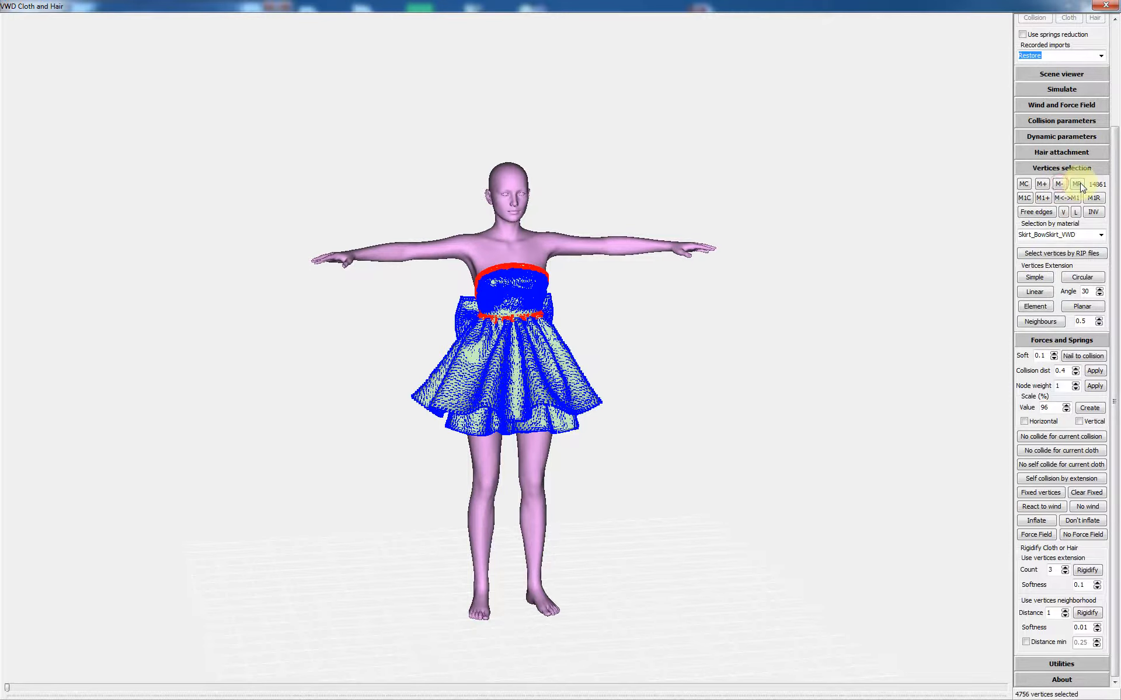
{"action": "left_click", "coordinate": [1077, 185]}
{"action": "mouse_move", "coordinate": [670, 342]}
{"action": "left_mouse_down"}
{"action": "mouse_move", "coordinate": [731, 344]}
{"action": "mouse_move", "coordinate": [671, 341]}
{"action": "left_mouse_up"}
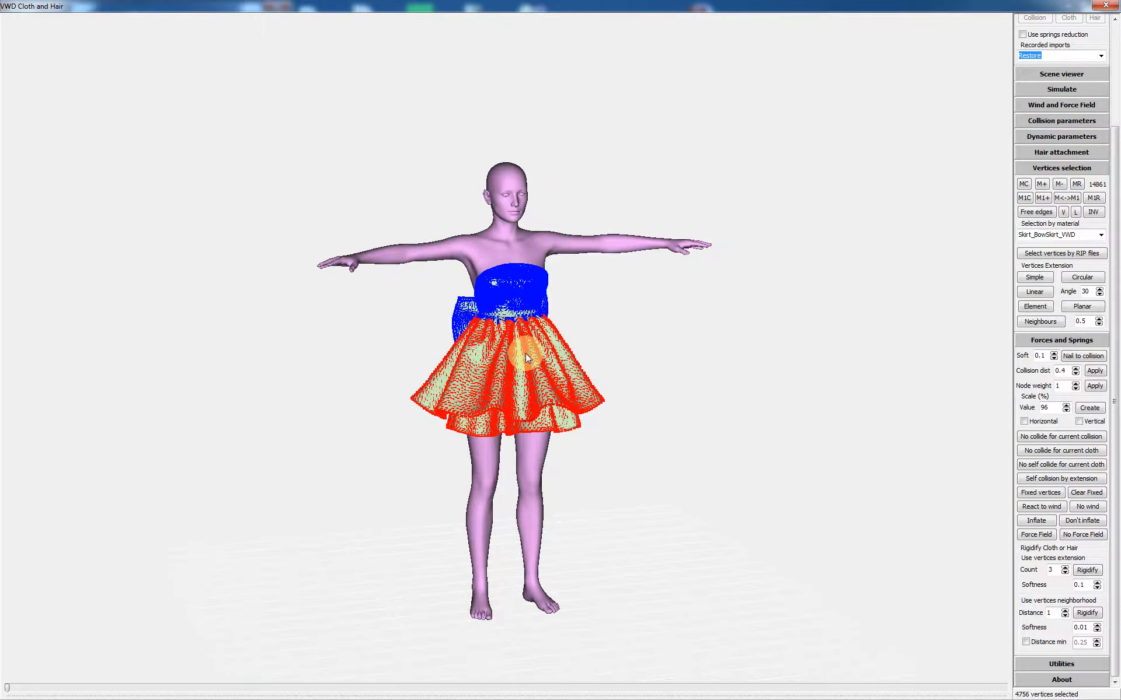
Step: Apply self-collision by extension to the selected skirt vertices and show the simulation settings
{"action": "scroll", "coordinate": [530, 345], "scroll_direction": "up", "scroll_amount": 3}
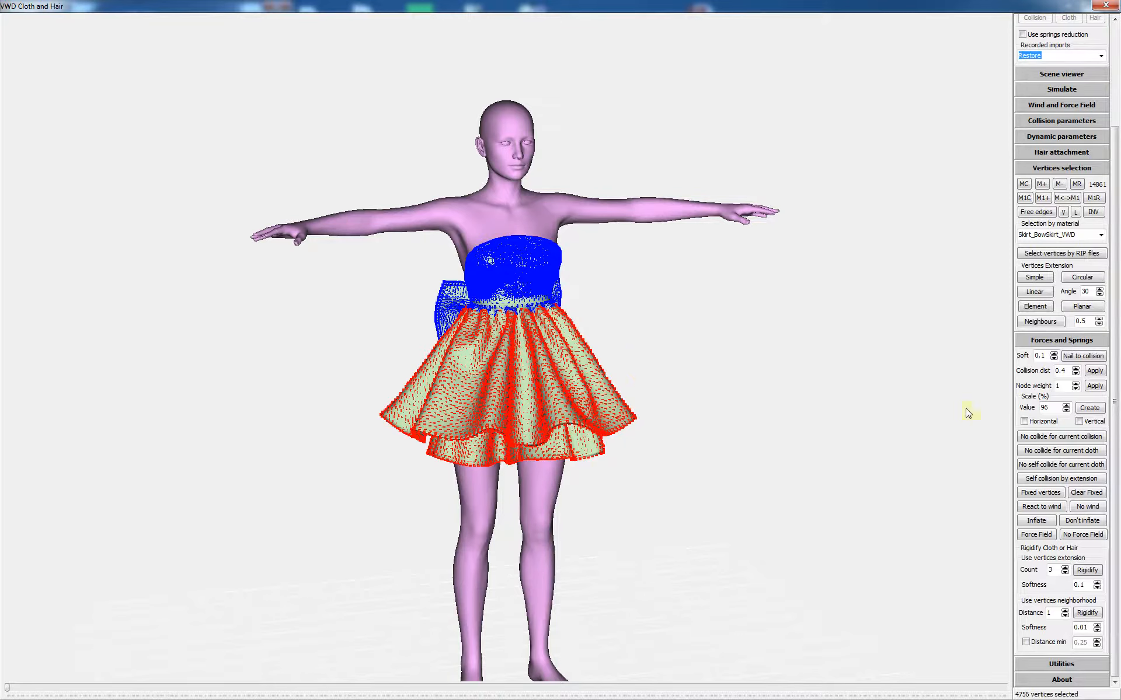
{"action": "left_click", "coordinate": [1061, 478]}
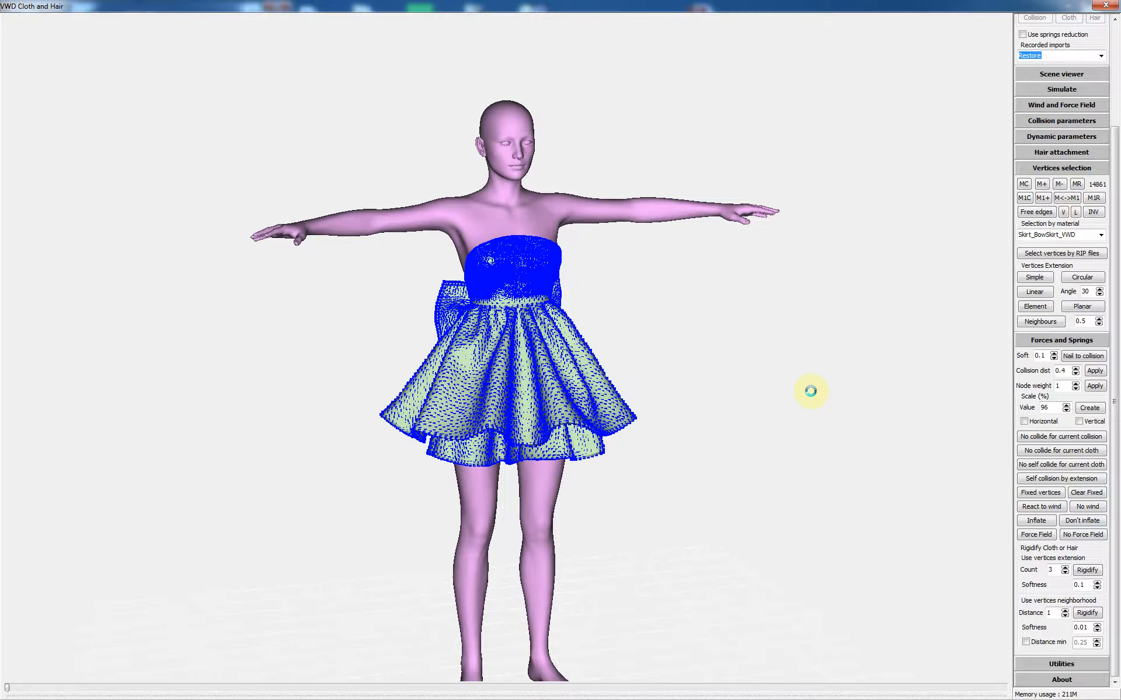
{"action": "left_click", "coordinate": [1061, 89]}
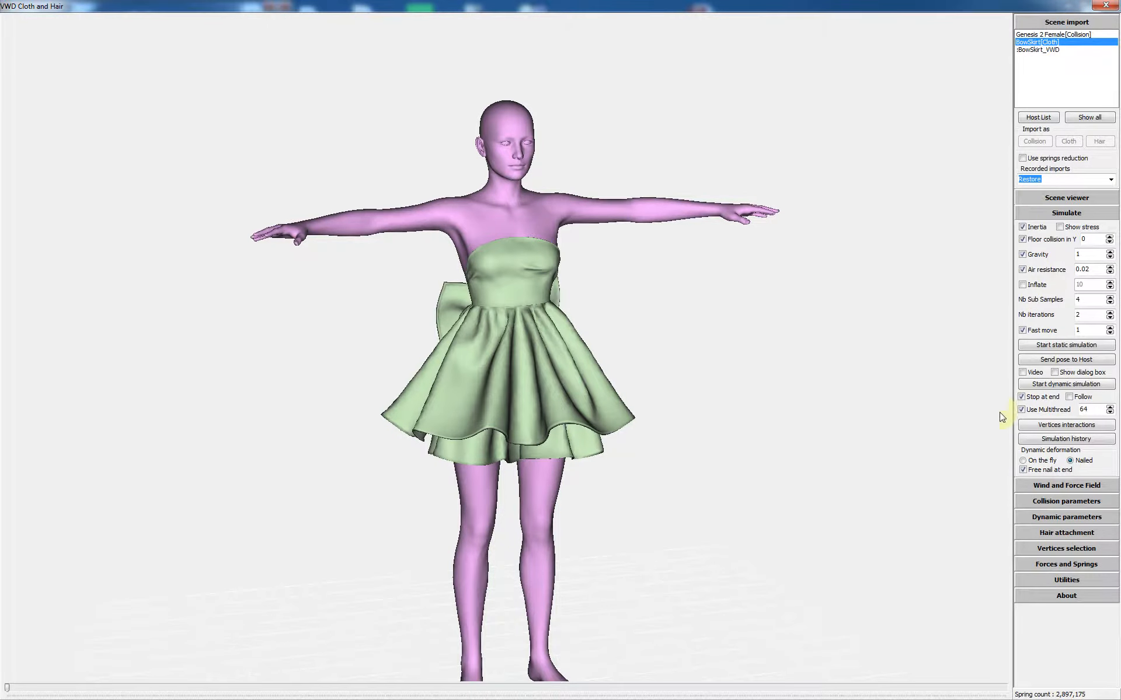
Step: Run the dynamic cloth simulation and watch the dress drape from several angles, including behind
{"action": "left_click", "coordinate": [1060, 385]}
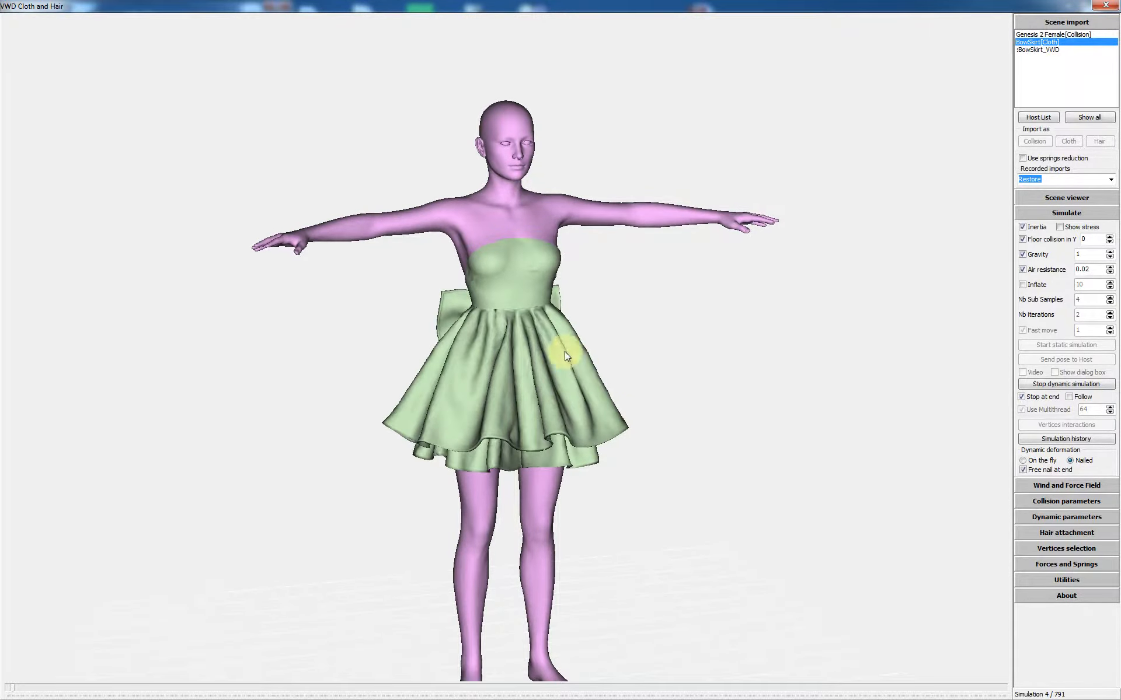
{"action": "scroll", "coordinate": [527, 322], "scroll_direction": "up", "scroll_amount": 3}
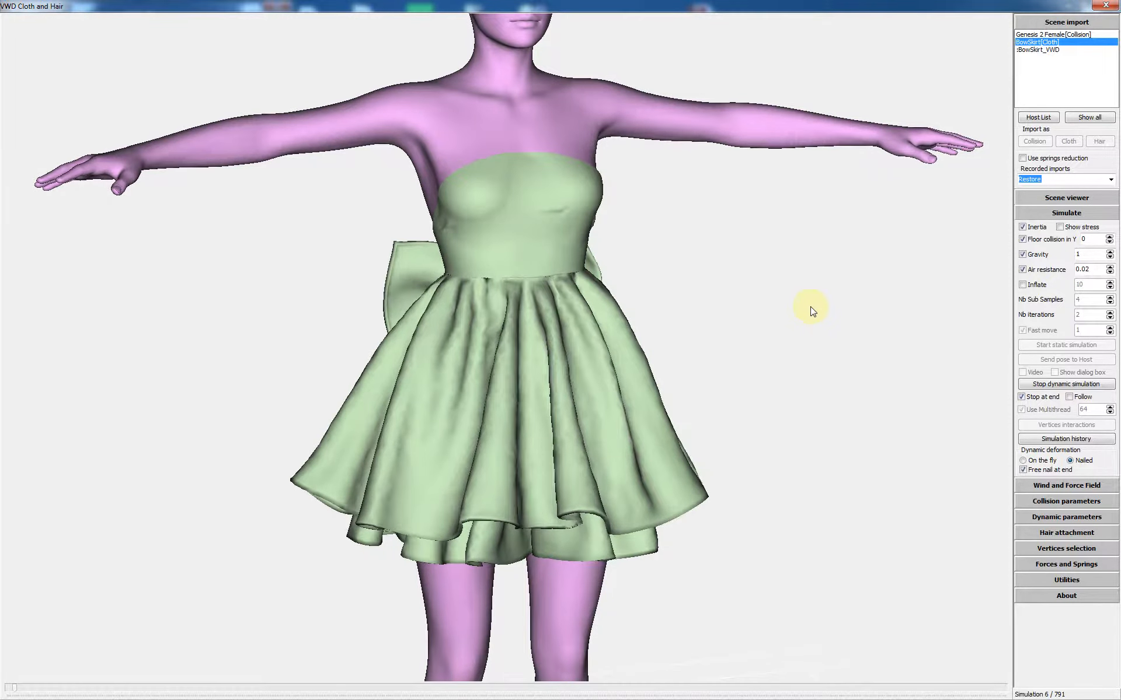
{"action": "scroll", "coordinate": [739, 307], "scroll_direction": "down", "scroll_amount": 3}
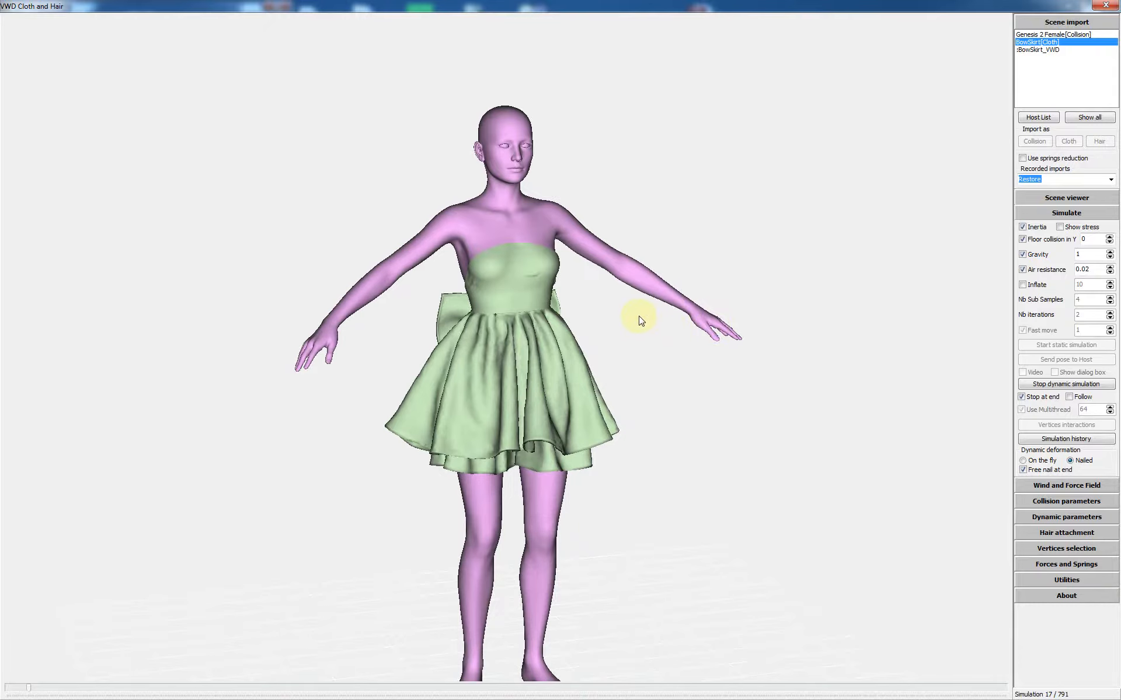
{"action": "left_click_drag", "start_coordinate": [640, 318], "coordinate": [712, 311]}
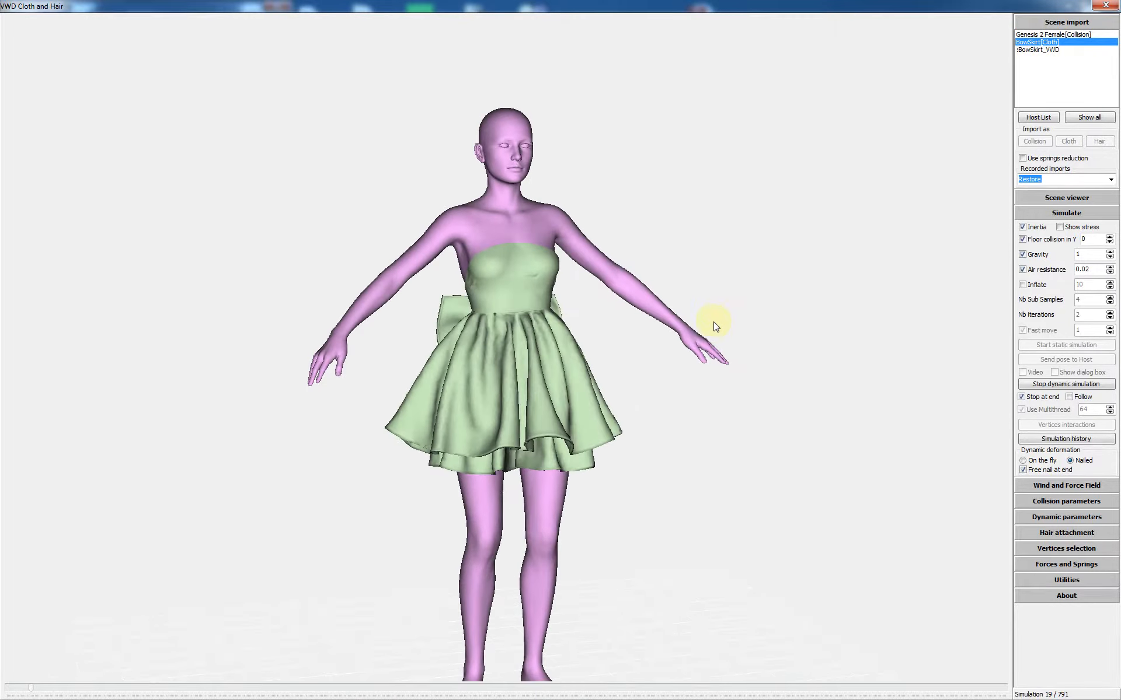
{"action": "scroll", "coordinate": [713, 326], "scroll_direction": "down", "scroll_amount": 2}
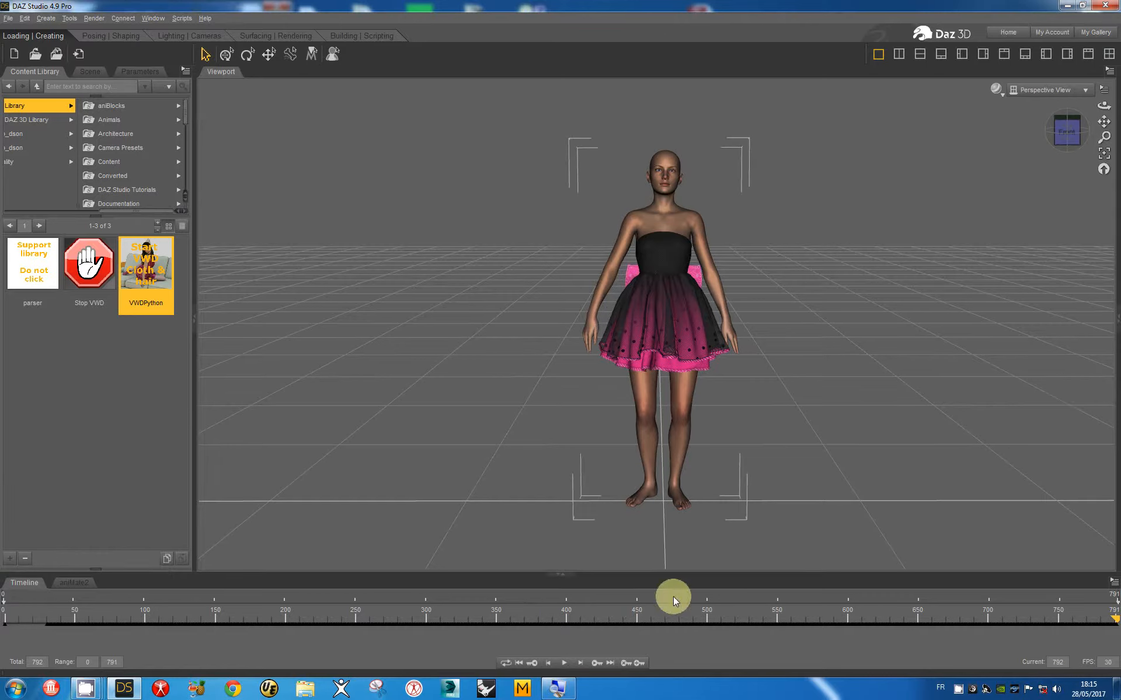
Step: Play the simulated dress animation, stop it at frame 193, then scrub ahead to frame 501
{"action": "left_click", "coordinate": [564, 666]}
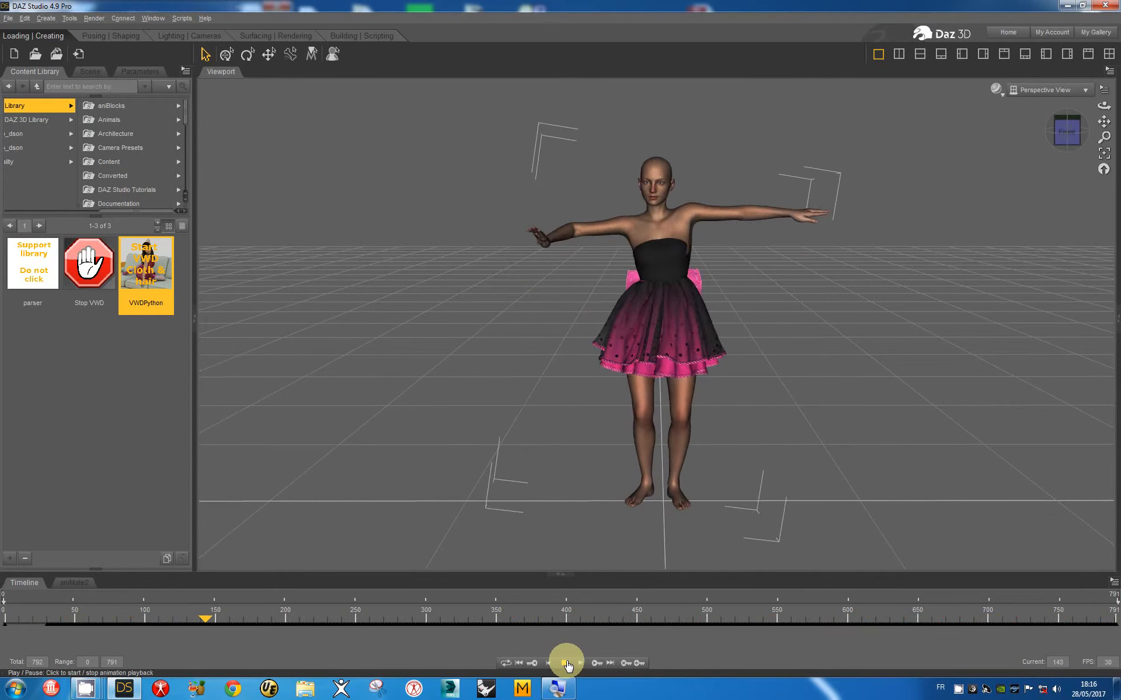
{"action": "left_click", "coordinate": [564, 664]}
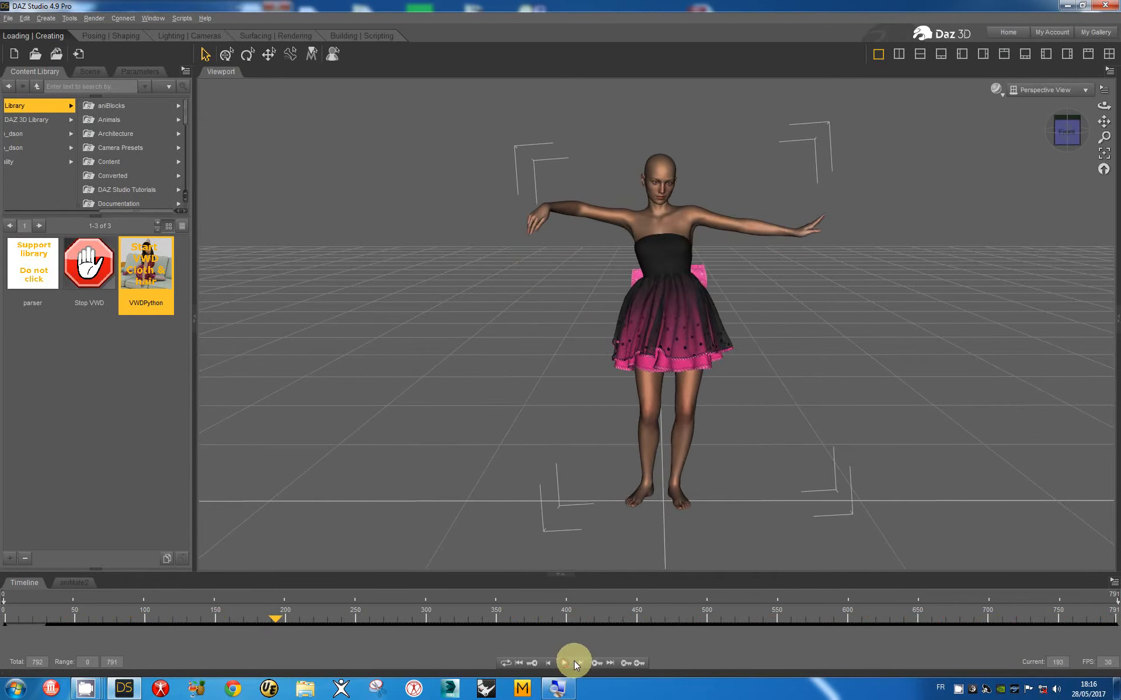
{"action": "left_click_drag", "start_coordinate": [277, 624], "coordinate": [708, 627]}
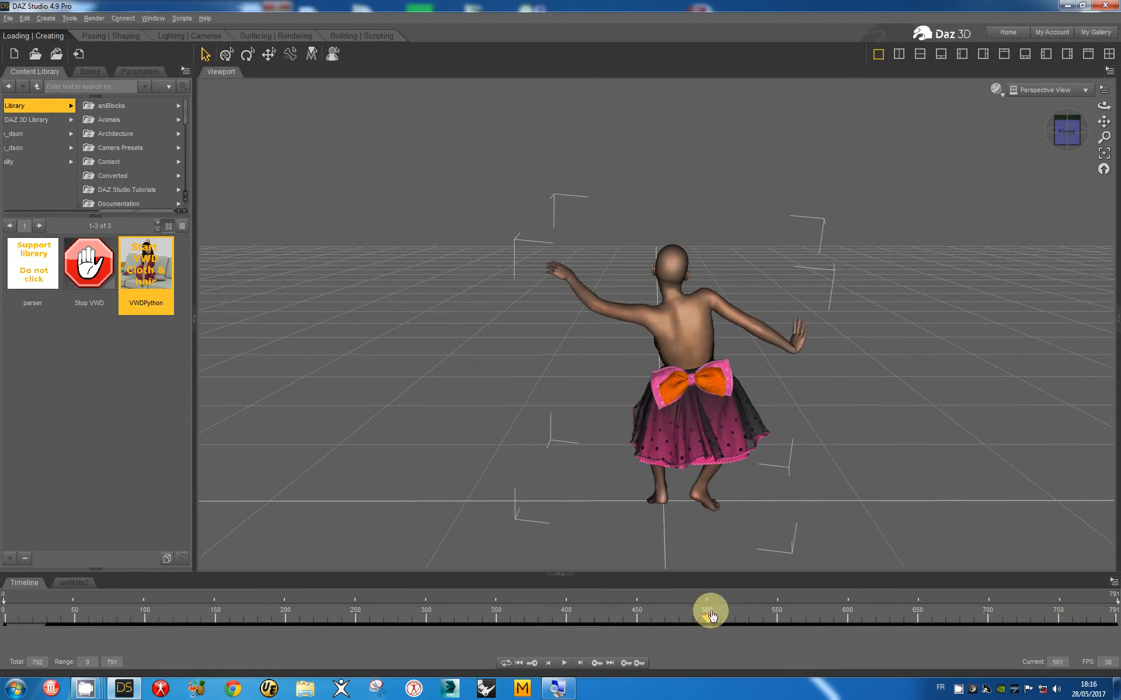
Step: Step the skirt animation forward twelve frames past frame 500, then resume playback
{"action": "left_click", "coordinate": [570, 666]}
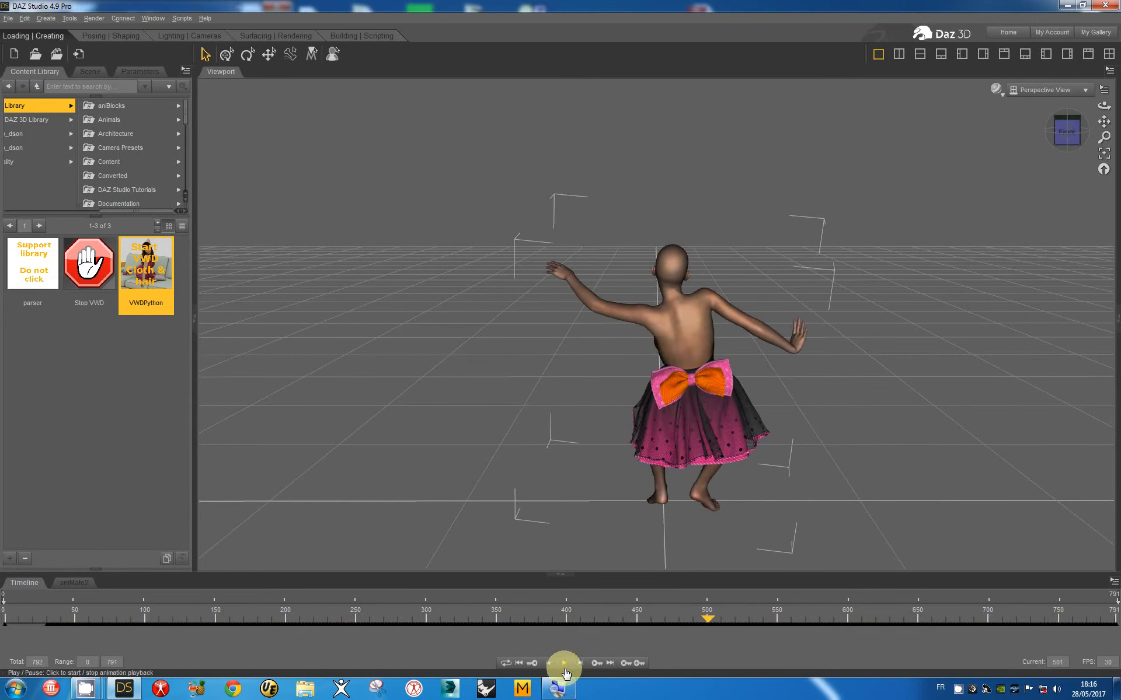
{"action": "left_click", "coordinate": [581, 666]}
{"action": "left_click", "coordinate": [581, 665]}
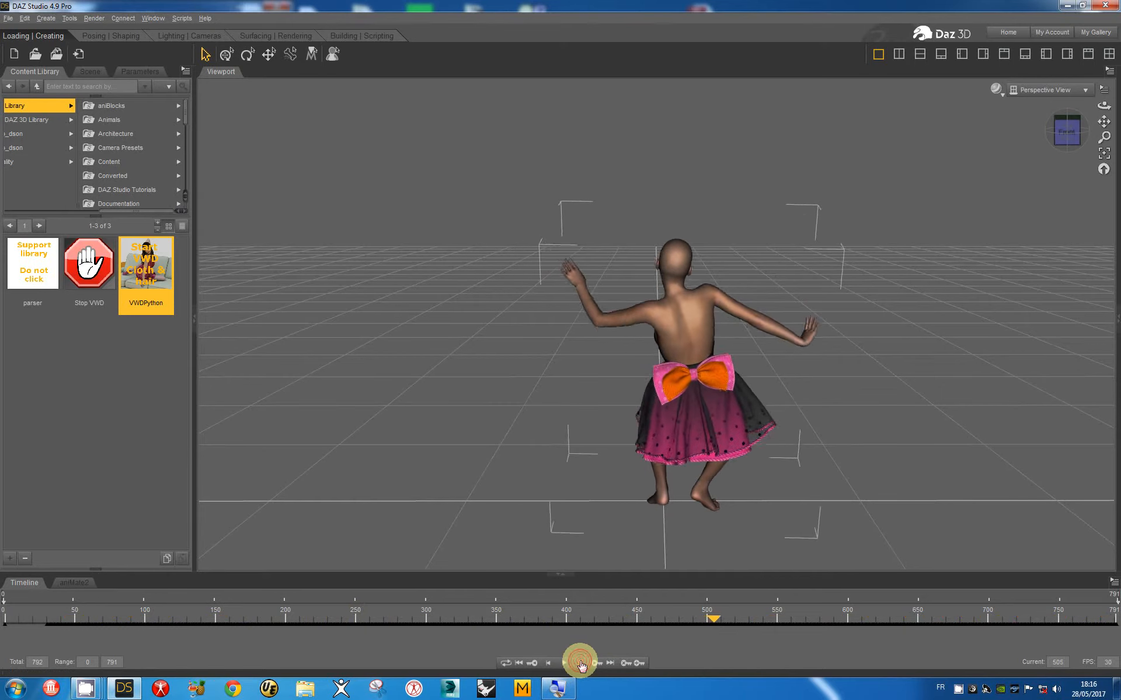
{"action": "left_click", "coordinate": [581, 665]}
{"action": "left_click", "coordinate": [581, 665]}
{"action": "left_click", "coordinate": [581, 665]}
{"action": "left_click", "coordinate": [581, 666]}
{"action": "left_click", "coordinate": [580, 665]}
{"action": "left_click", "coordinate": [580, 665]}
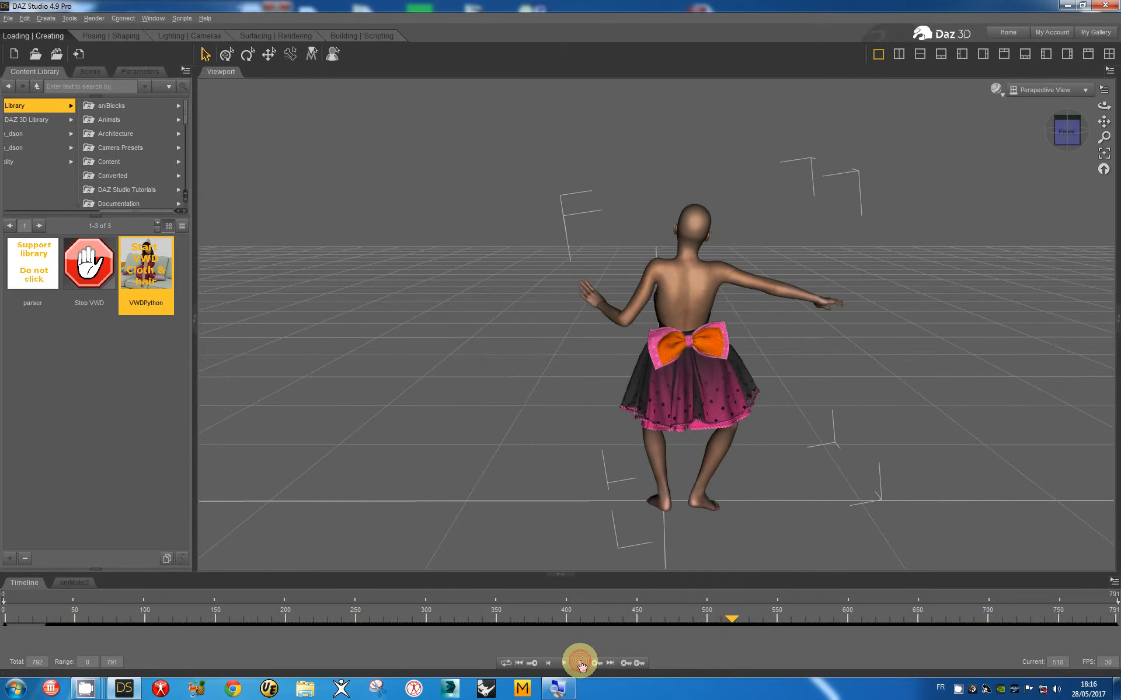
{"action": "left_click", "coordinate": [581, 665]}
{"action": "left_click", "coordinate": [580, 665]}
{"action": "left_click", "coordinate": [580, 666]}
{"action": "left_click", "coordinate": [581, 666]}
{"action": "left_click", "coordinate": [581, 666]}
{"action": "left_click", "coordinate": [580, 665]}
{"action": "left_click", "coordinate": [581, 666]}
{"action": "left_click", "coordinate": [581, 665]}
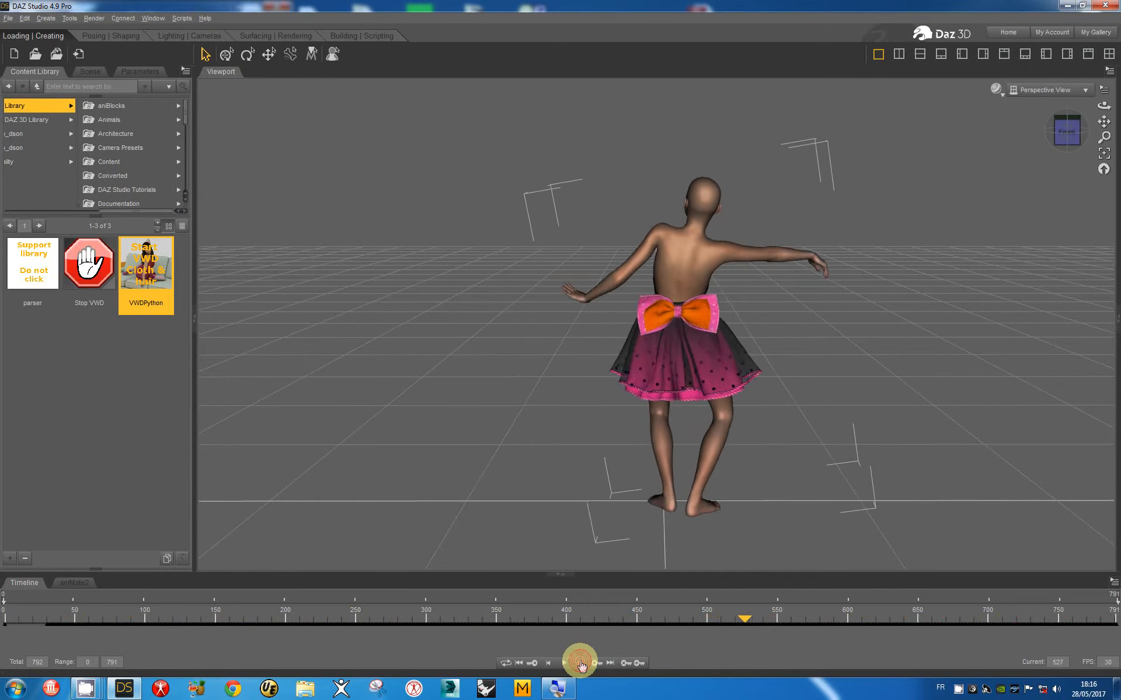
{"action": "left_click", "coordinate": [580, 666]}
{"action": "left_click", "coordinate": [581, 666]}
{"action": "left_click", "coordinate": [581, 665]}
{"action": "left_click", "coordinate": [580, 665]}
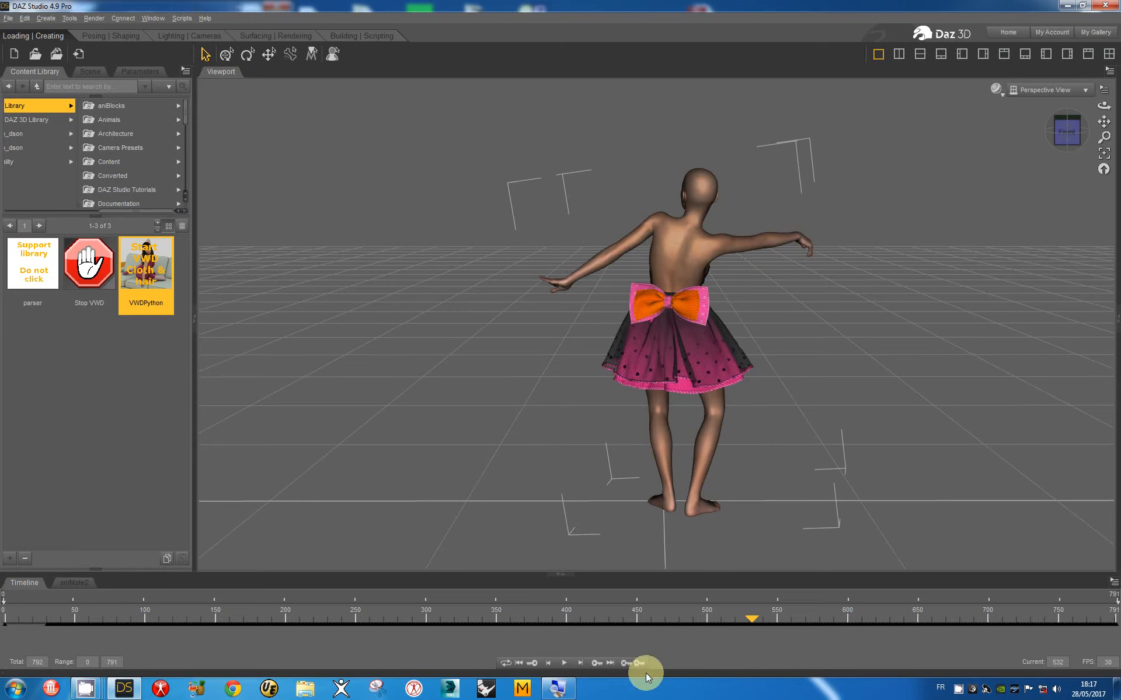
{"action": "left_click", "coordinate": [563, 665]}
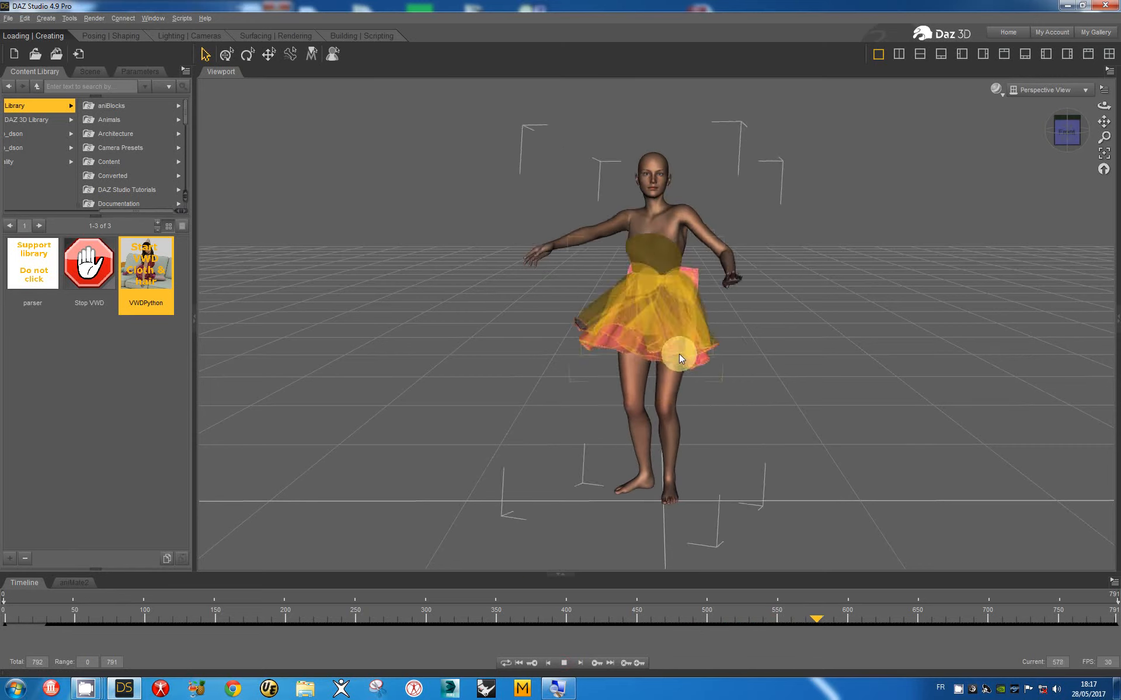